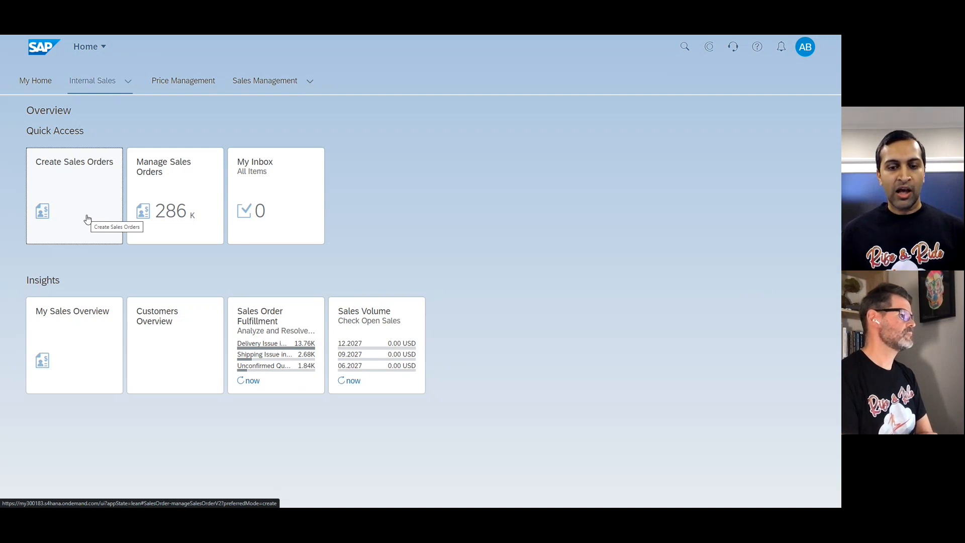
Start a new sales order of type OR (Standard Order), keeping the default sales organization, distribution channel and division.
{"action": "left_click", "coordinate": [87, 218]}
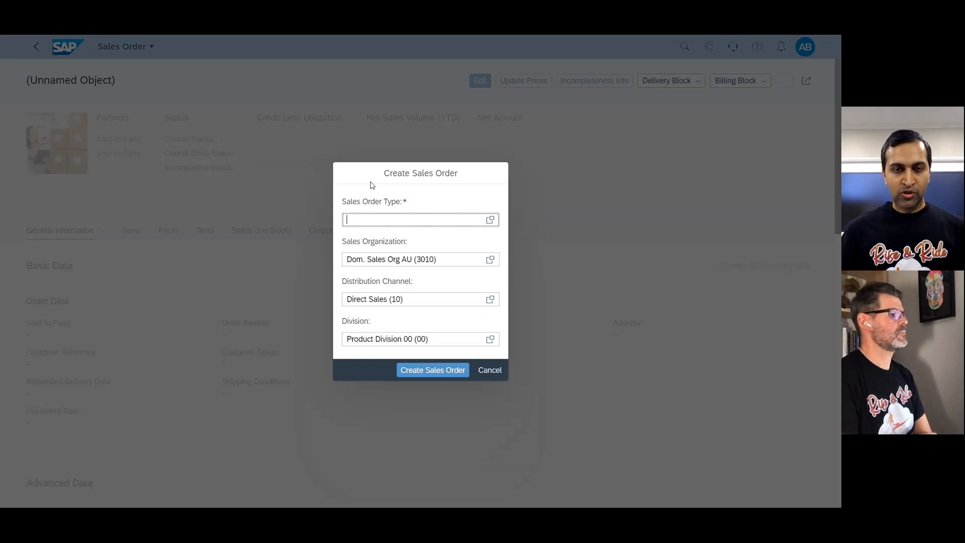
{"action": "type", "text": "OR"}
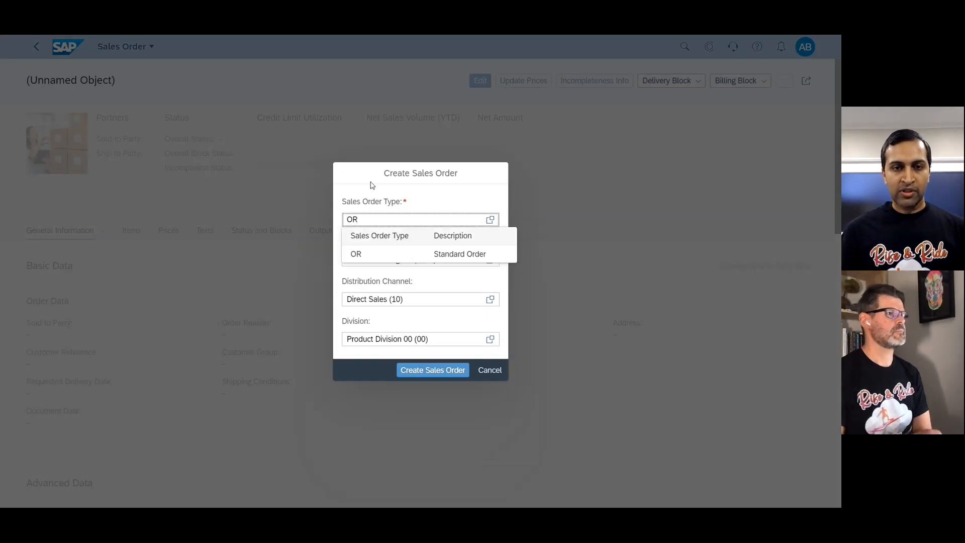
{"action": "left_click", "coordinate": [422, 252]}
{"action": "left_click", "coordinate": [436, 372]}
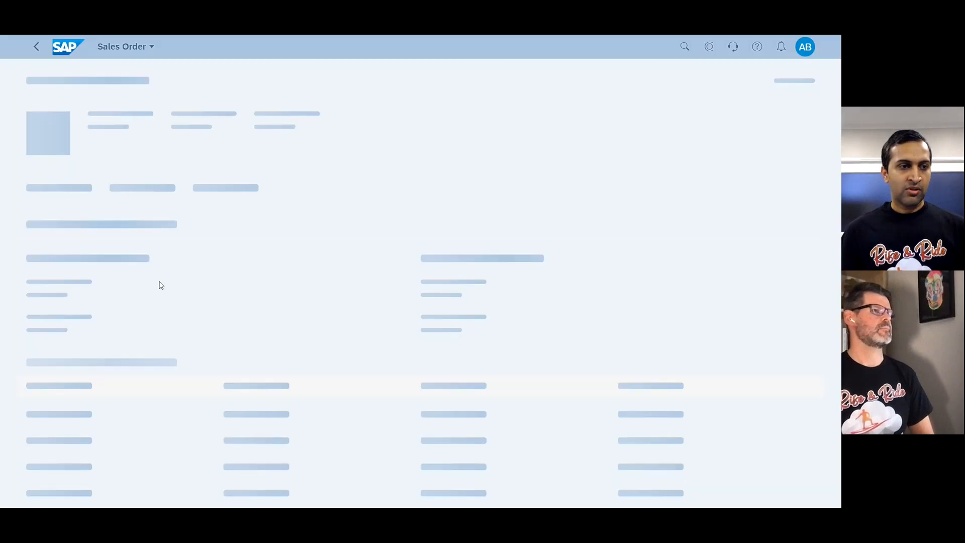
Set the order's sold-to party to Discount Factory and its customer reference to Discount.
{"action": "left_click", "coordinate": [67, 313]}
{"action": "type", "text": "1"}
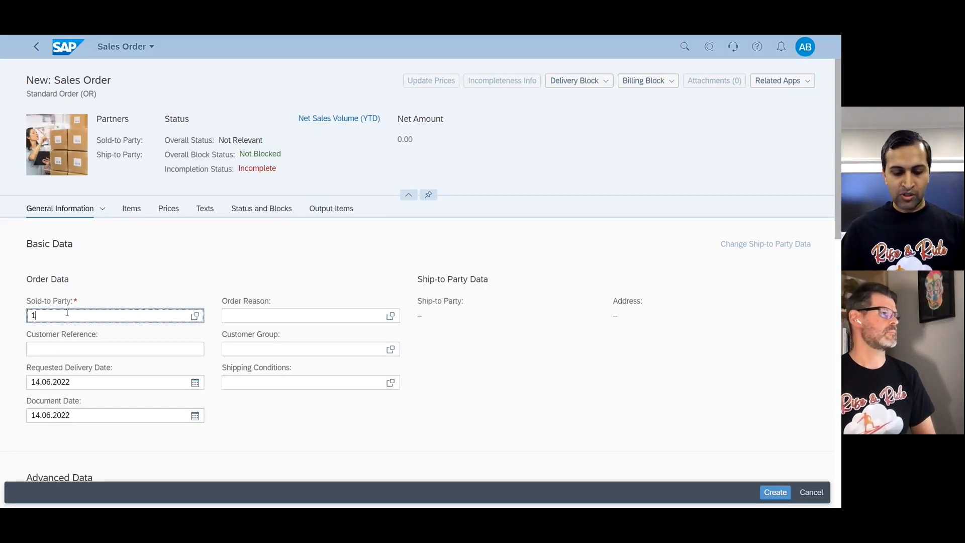
{"action": "type", "text": "000460"}
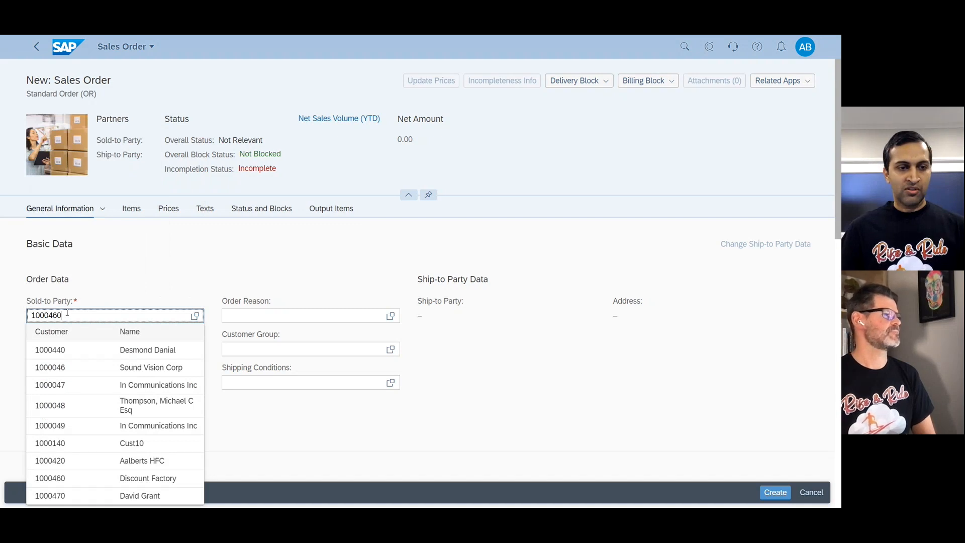
{"action": "key", "text": "Return"}
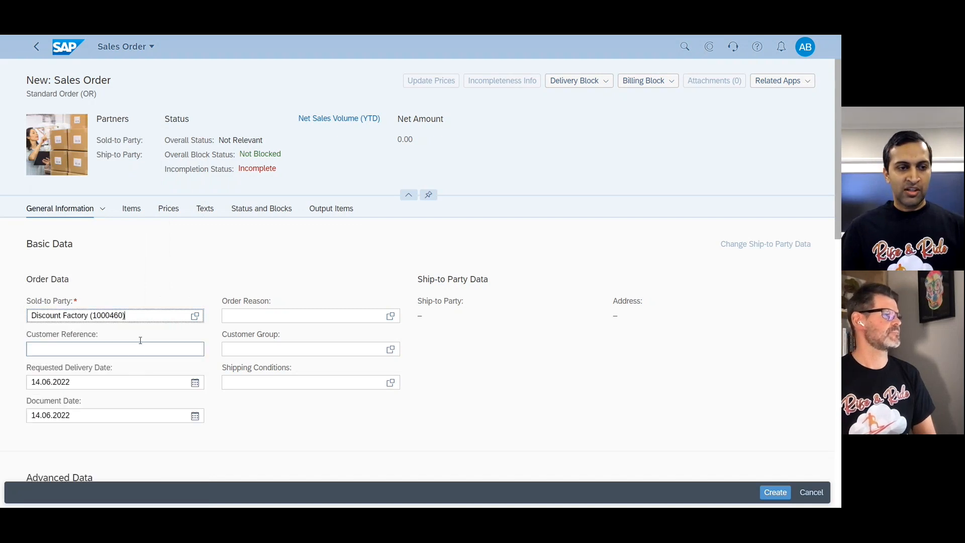
{"action": "left_click", "coordinate": [152, 350]}
{"action": "type", "text": "Dis"}
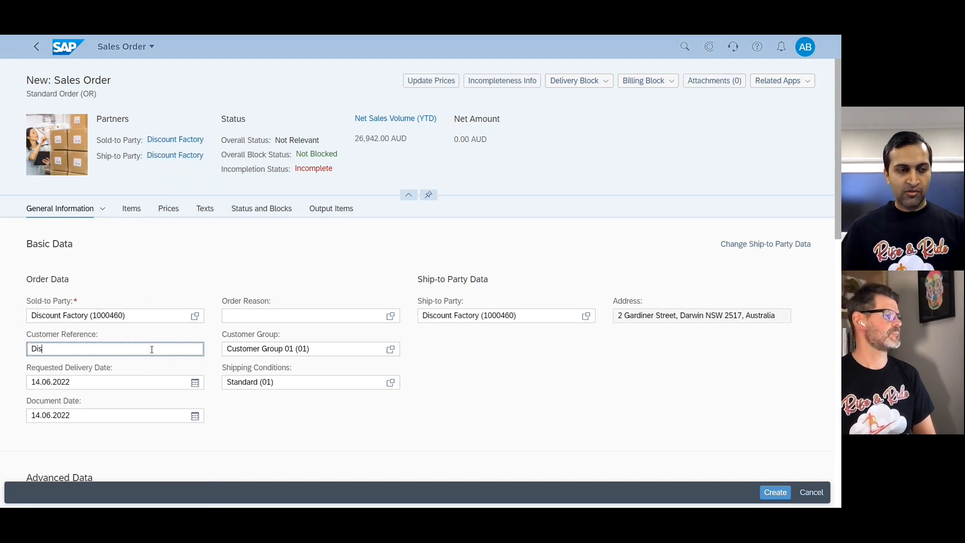
{"action": "type", "text": "count"}
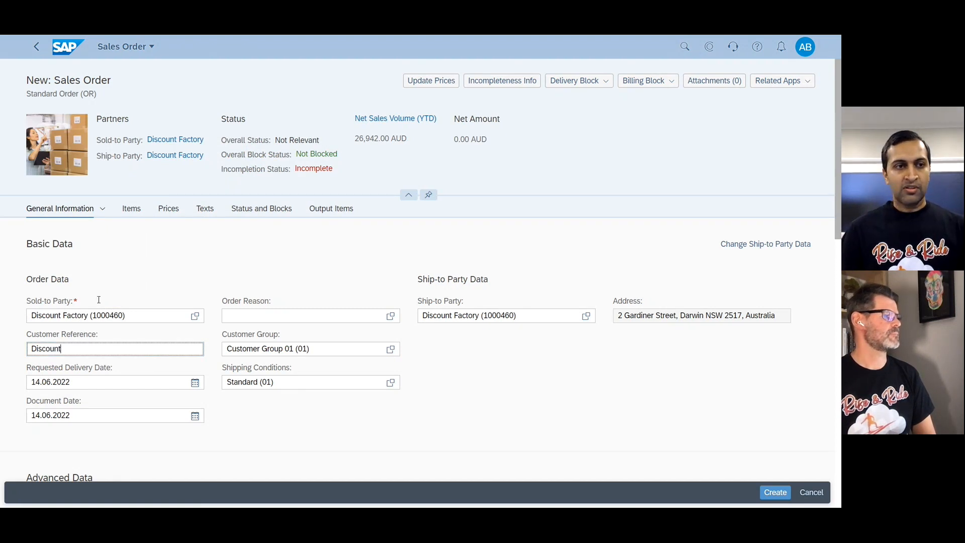
Add product TG11 as the first order item with a requested quantity of 10.
{"action": "left_click", "coordinate": [134, 206]}
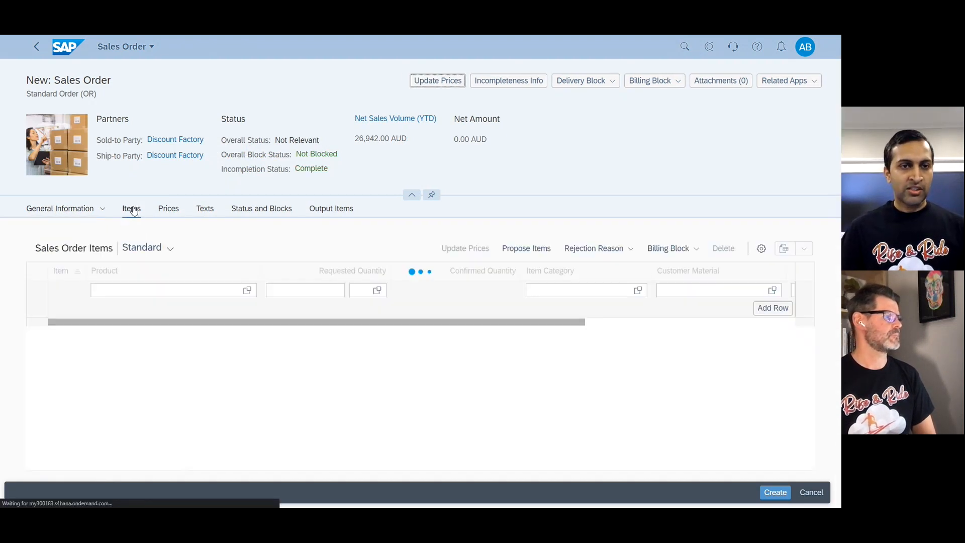
{"action": "left_click", "coordinate": [139, 291]}
{"action": "type", "text": "TG11"}
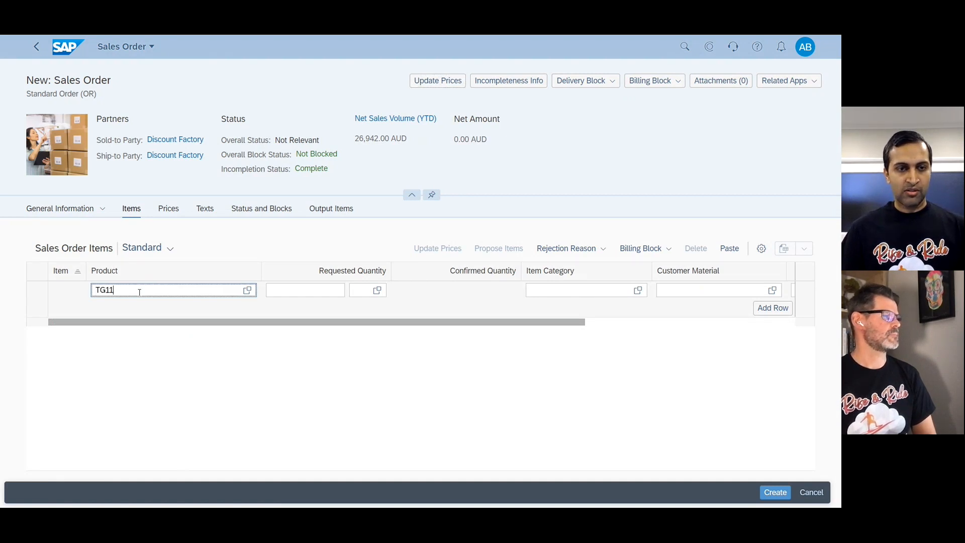
{"action": "key", "text": "Tab"}
{"action": "type", "text": "10"}
{"action": "key", "text": "Return"}
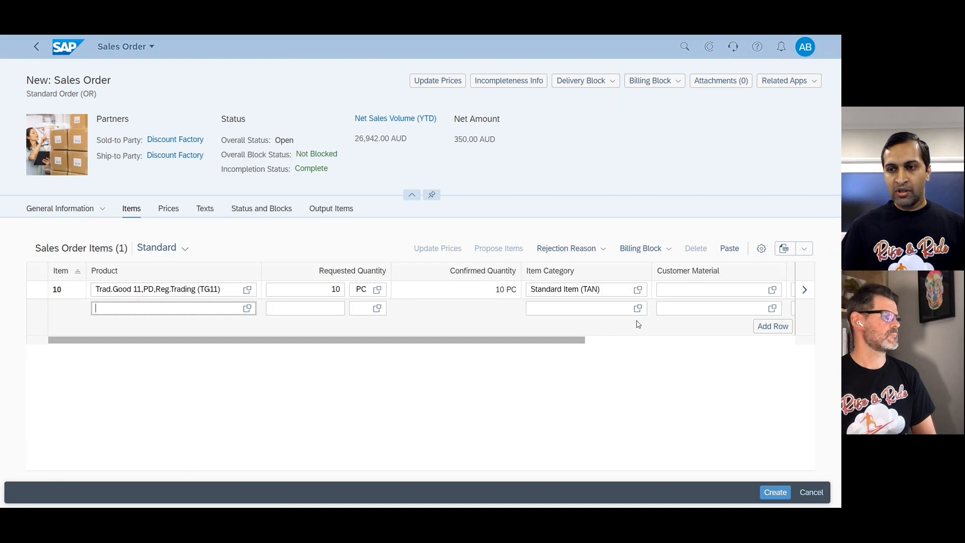
Review the net value and all price elements of the TG11 item and return to the order.
{"action": "left_click", "coordinate": [598, 341]}
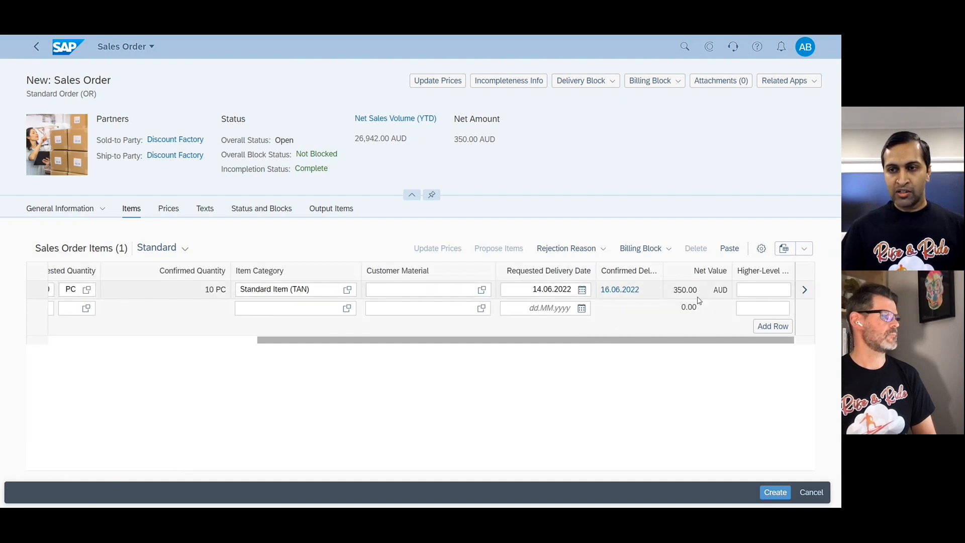
{"action": "left_click", "coordinate": [805, 290]}
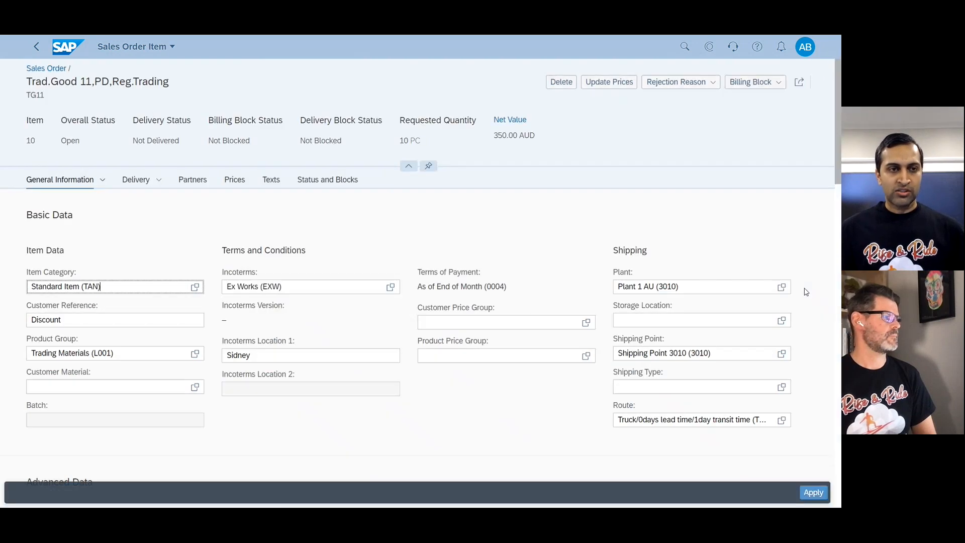
{"action": "left_click", "coordinate": [234, 183]}
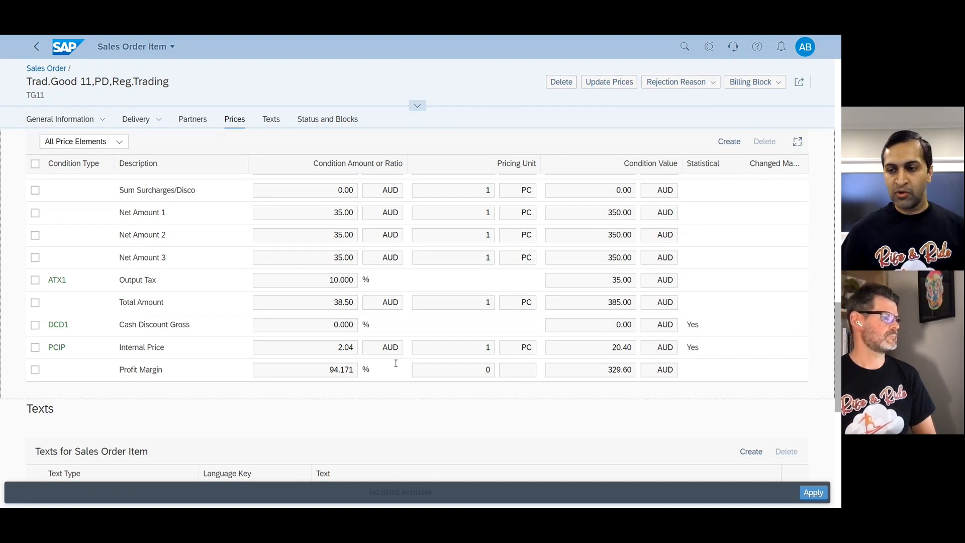
{"action": "left_click", "coordinate": [812, 492]}
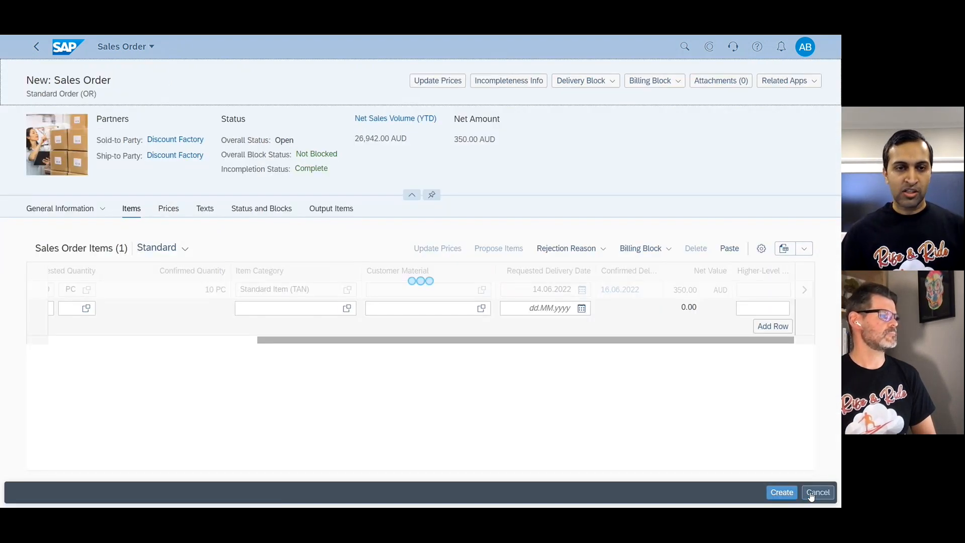
Create the sales order and check its approval status.
{"action": "left_click", "coordinate": [782, 492]}
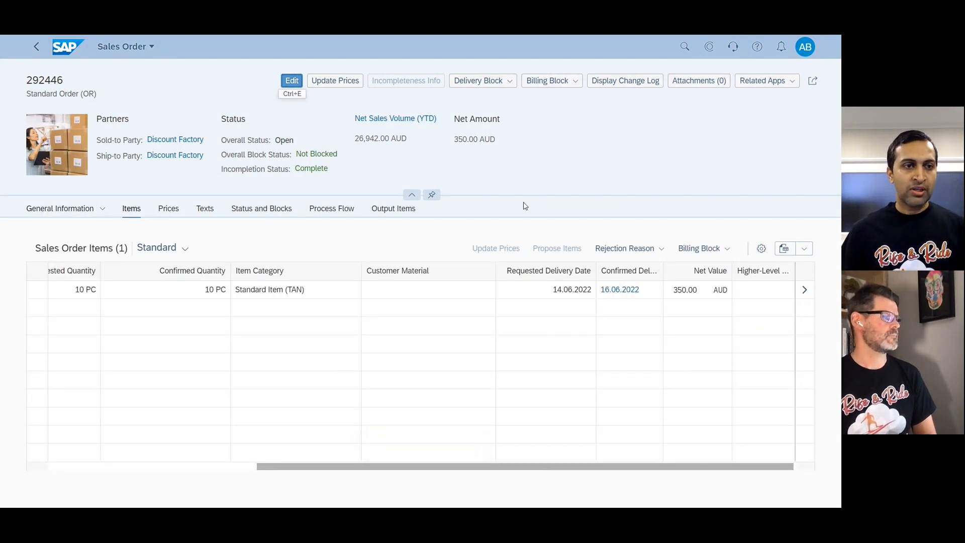
{"action": "left_click", "coordinate": [268, 213]}
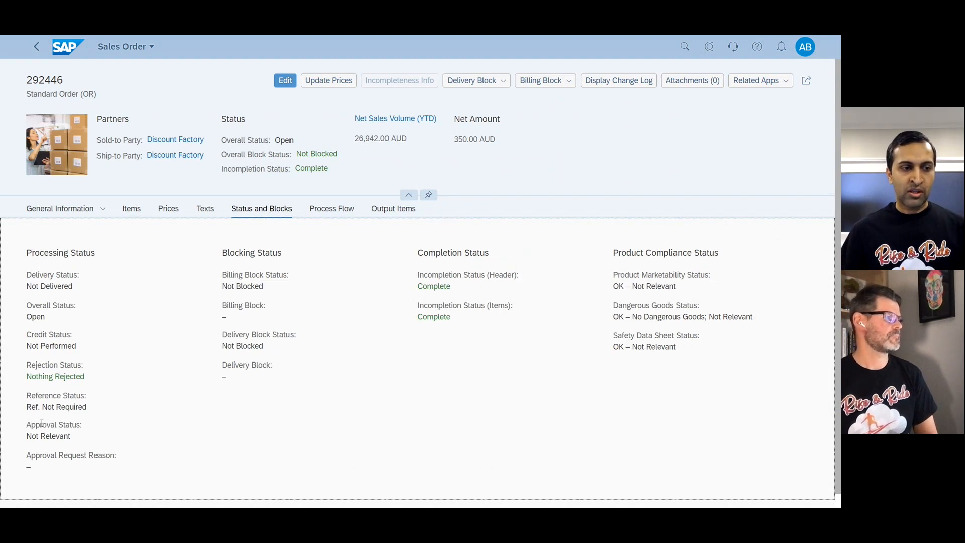
{"action": "double_click", "coordinate": [41, 425]}
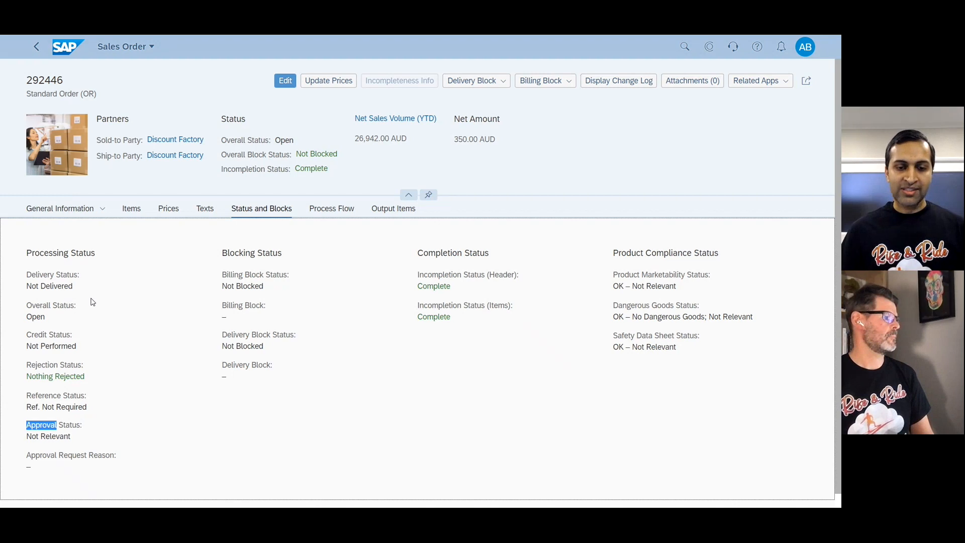
Edit the sales order and add the % Net Amount 1 (DRN1) condition to the TG11 item's prices.
{"action": "left_click", "coordinate": [285, 83]}
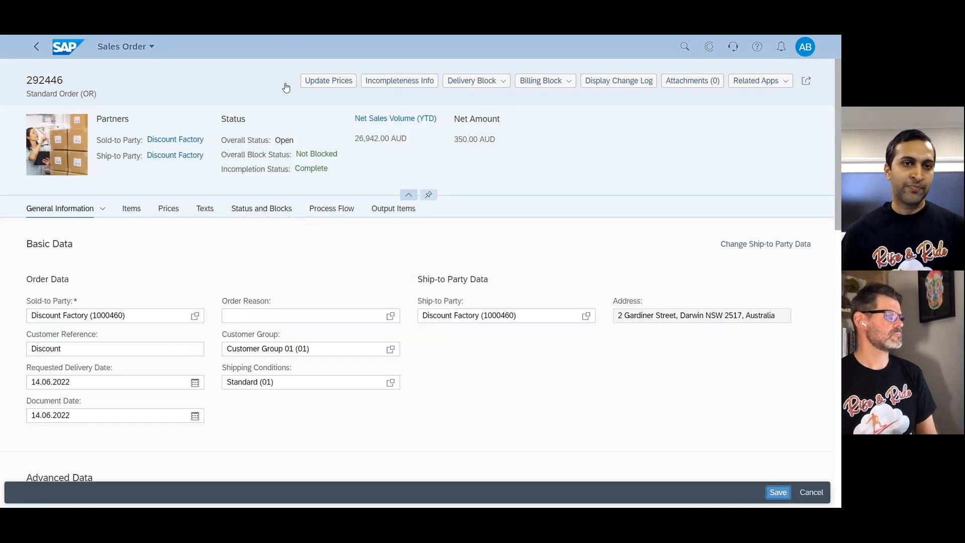
{"action": "left_click", "coordinate": [131, 213]}
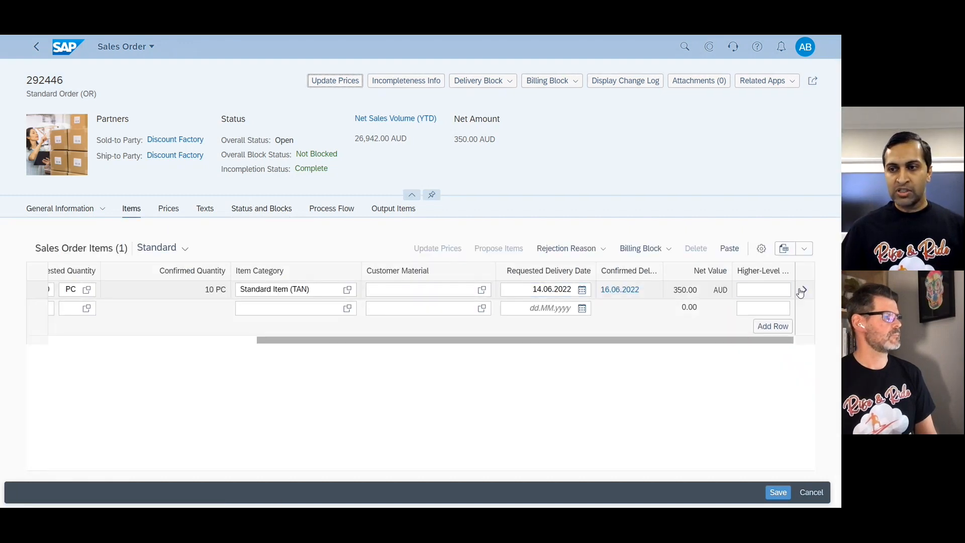
{"action": "left_click", "coordinate": [803, 290]}
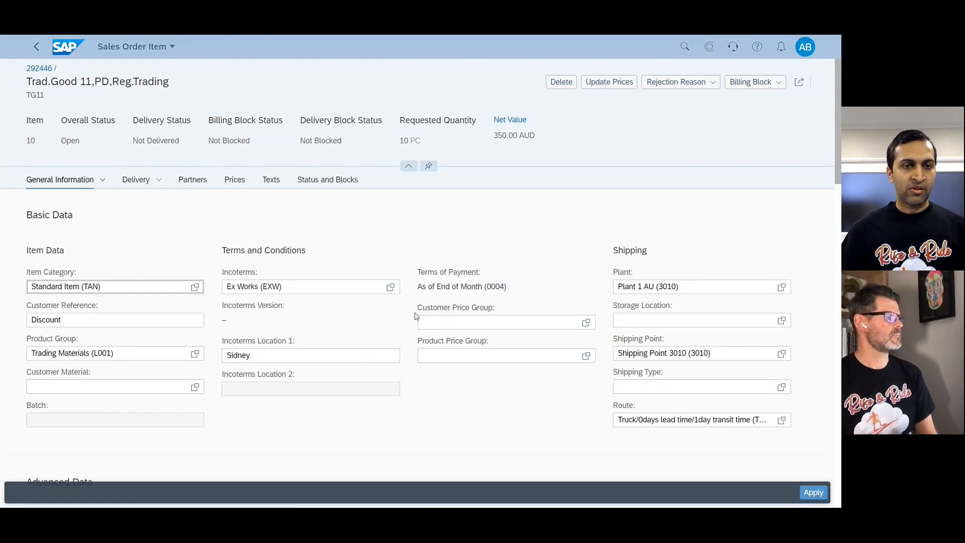
{"action": "left_click", "coordinate": [234, 180]}
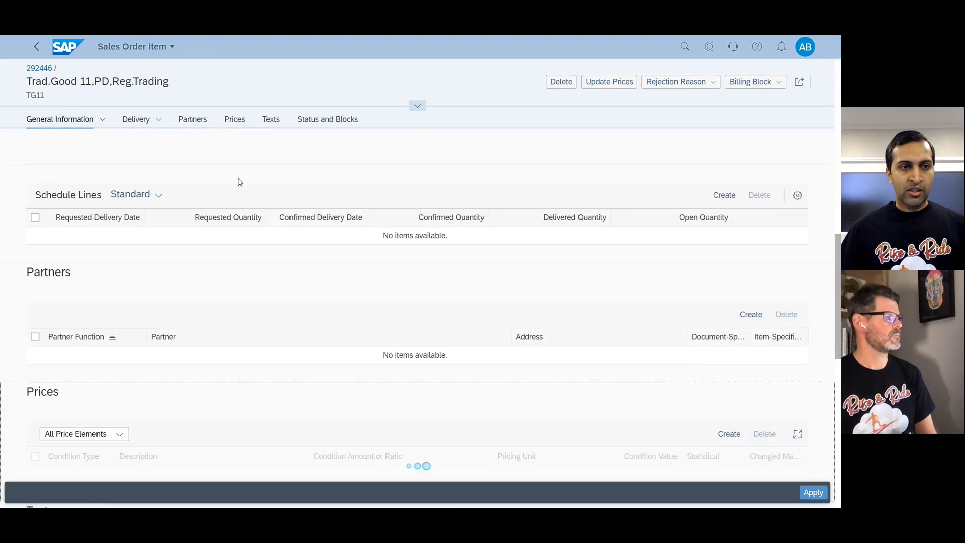
{"action": "left_click", "coordinate": [722, 183]}
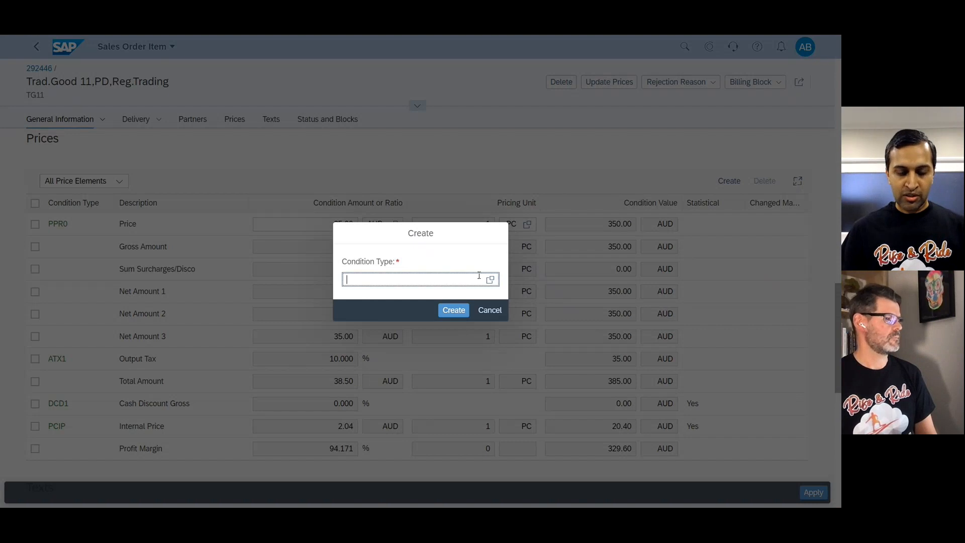
{"action": "left_click", "coordinate": [490, 279]}
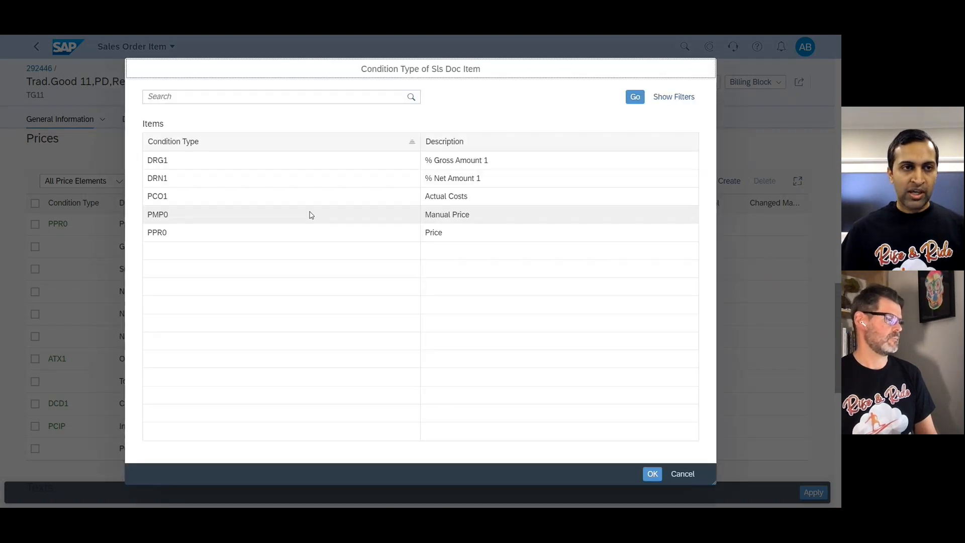
{"action": "left_click", "coordinate": [198, 179]}
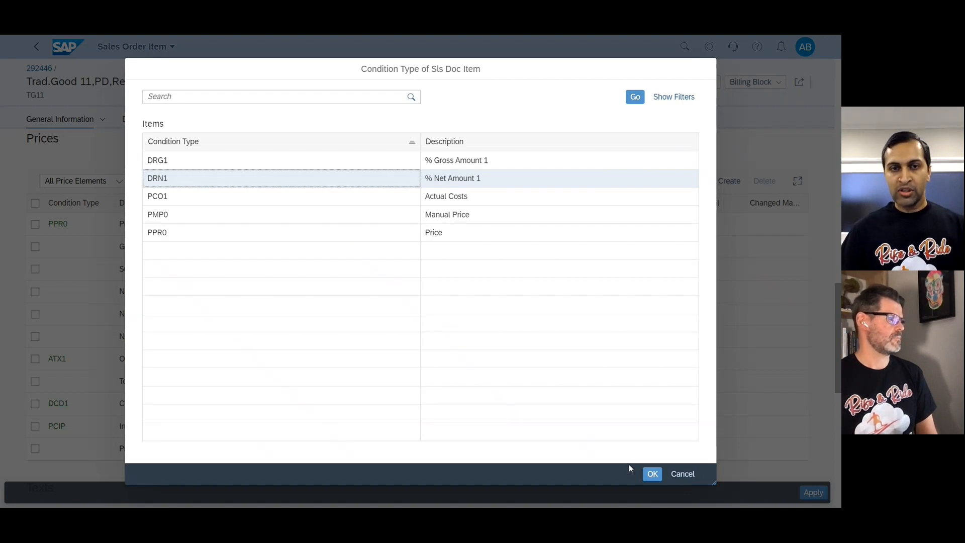
{"action": "left_click", "coordinate": [651, 474]}
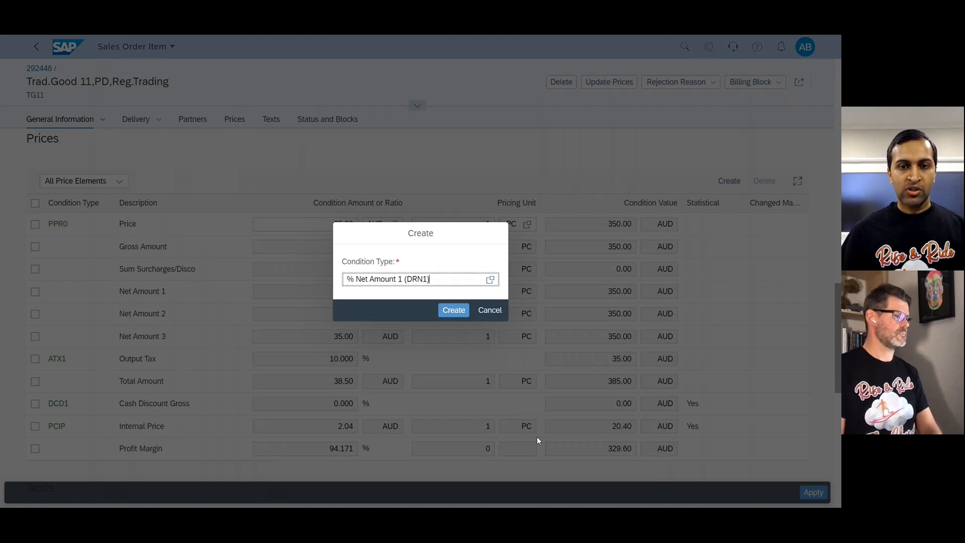
{"action": "left_click", "coordinate": [453, 311]}
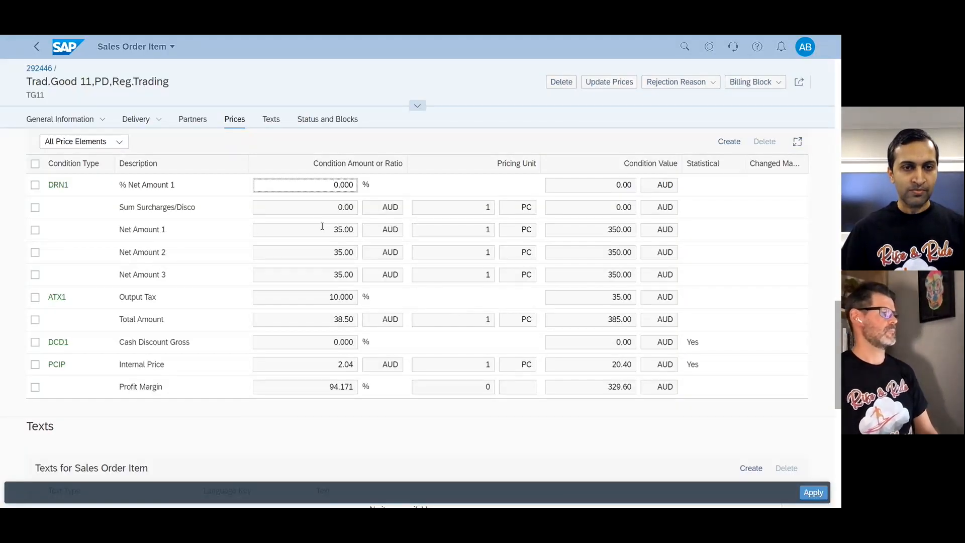
Set the DRN1 condition to -93 %, apply the item change and save the sales order.
{"action": "type", "text": "-93"}
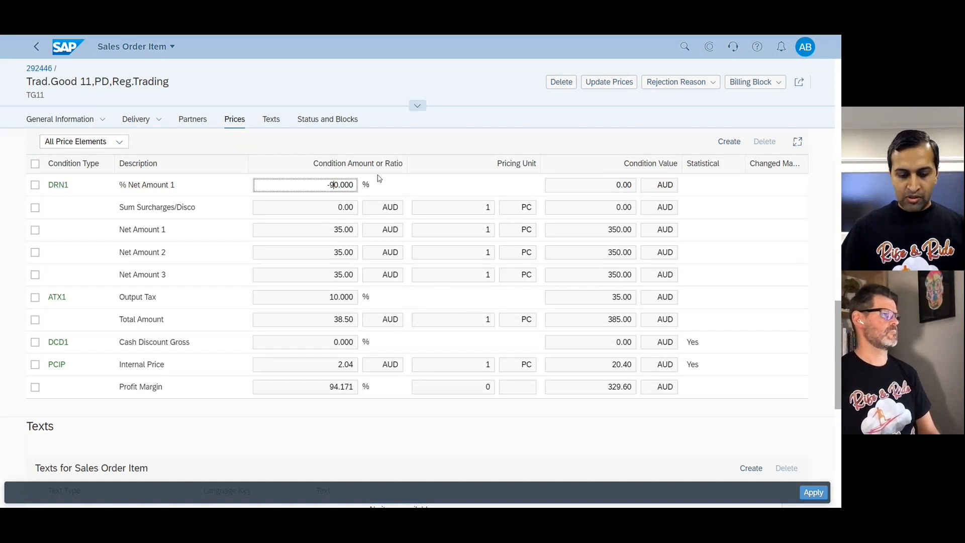
{"action": "key", "text": "Return"}
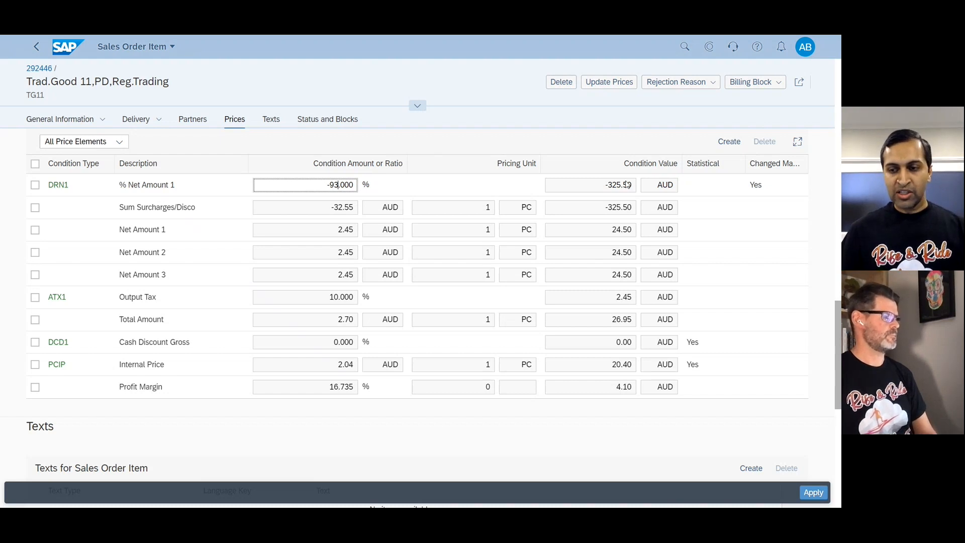
{"action": "left_click", "coordinate": [811, 492]}
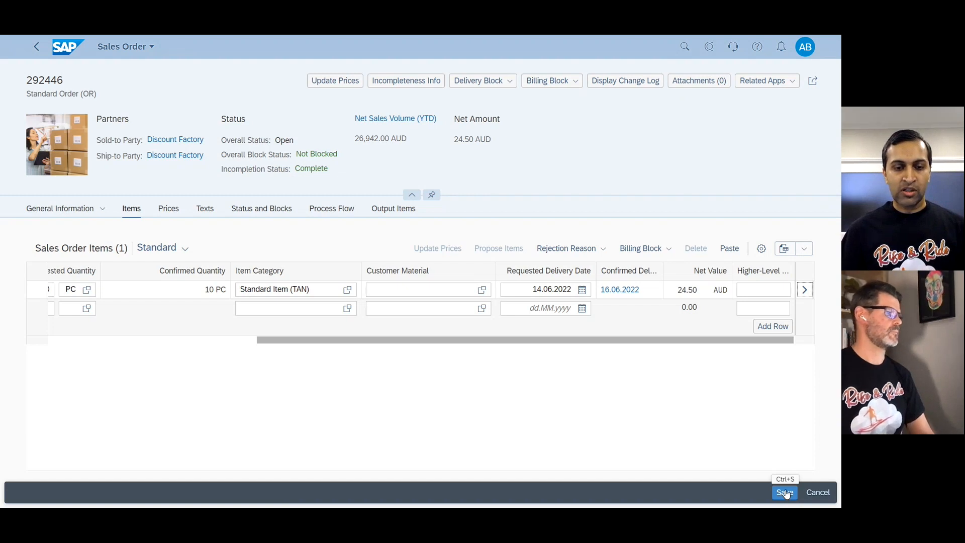
{"action": "left_click", "coordinate": [785, 493]}
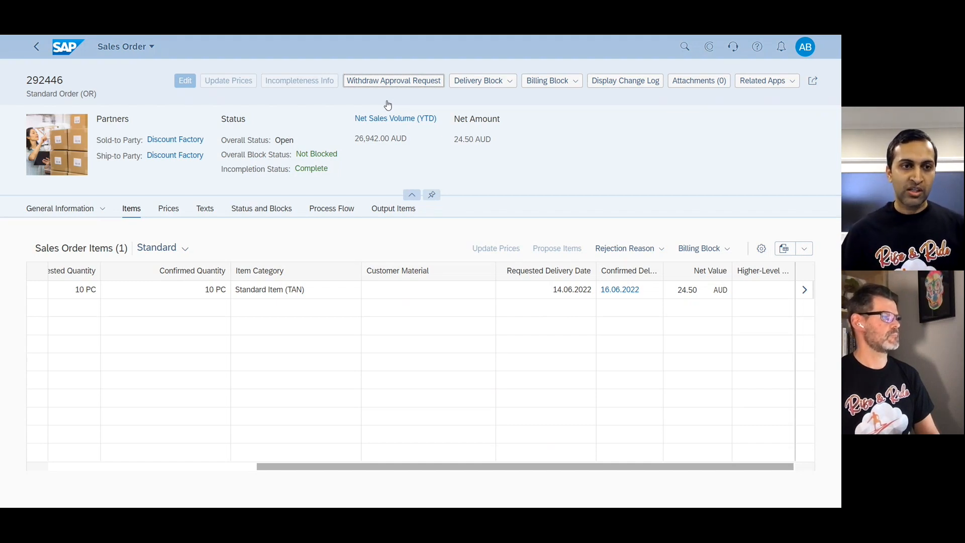
Check the saved order's approval status and switch to the SAP session with the Workflow Configuration home page.
{"action": "left_click", "coordinate": [248, 214]}
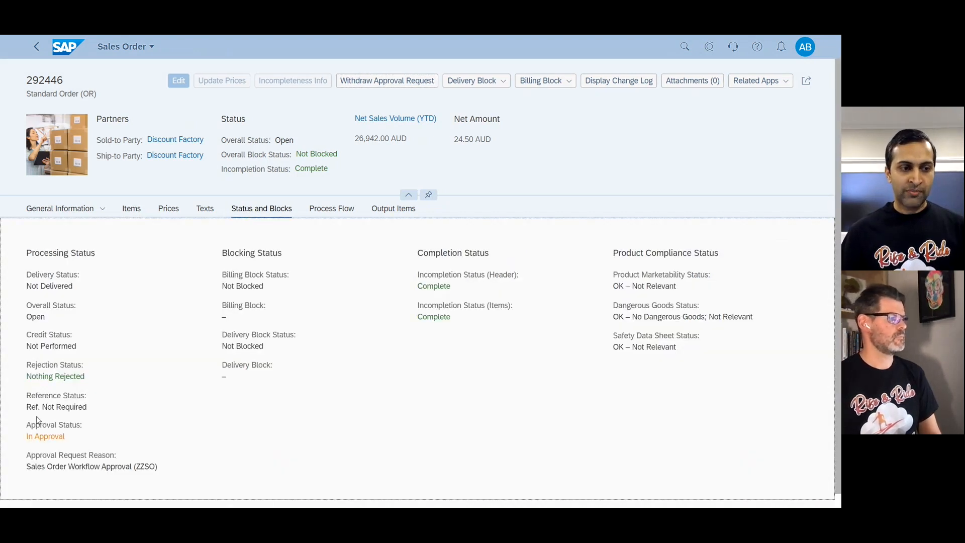
{"action": "left_click_drag", "start_coordinate": [29, 425], "coordinate": [97, 436]}
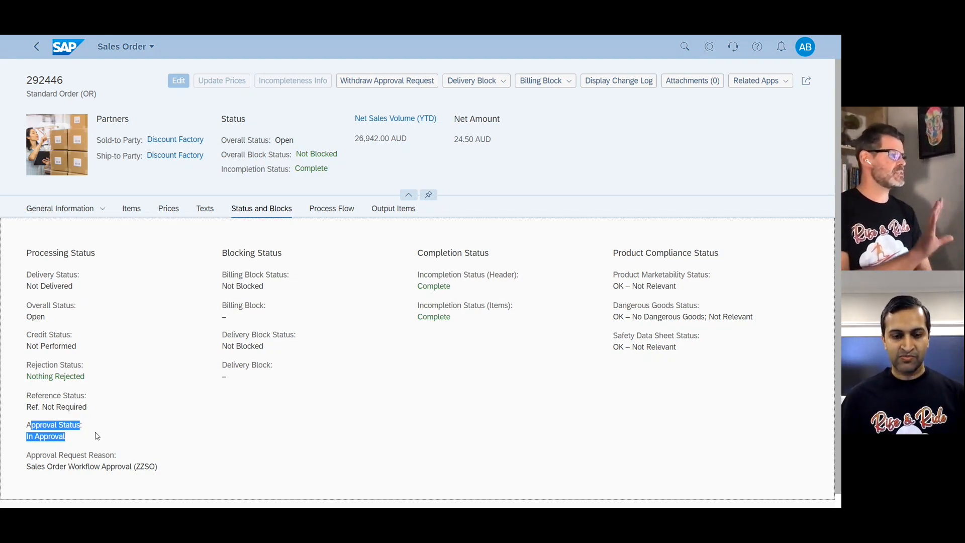
{"action": "key", "text": "alt+Tab"}
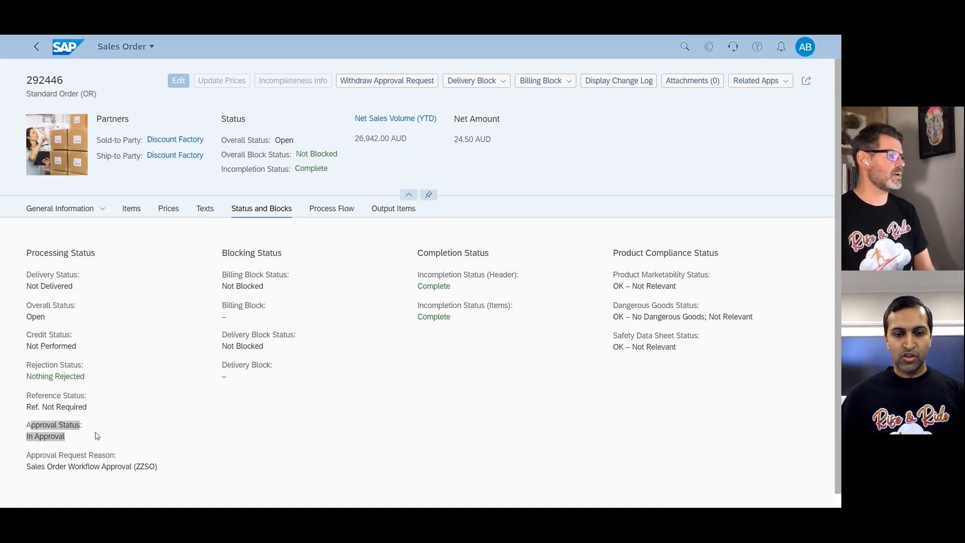
{"action": "key", "text": "alt+Tab"}
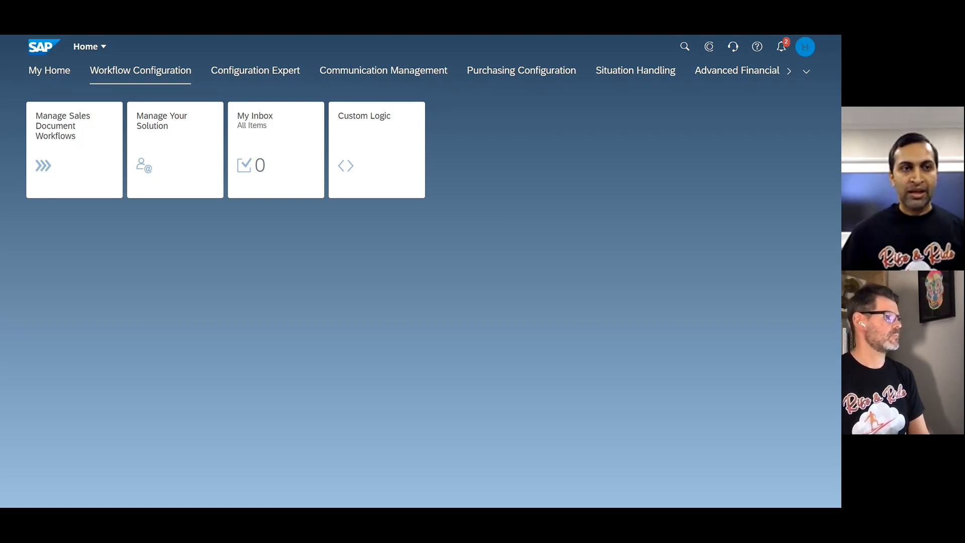
In Manage Your Solution's configuration list, search for Reasons within the Sales application area and open the Document Approvals item.
{"action": "left_click", "coordinate": [153, 181]}
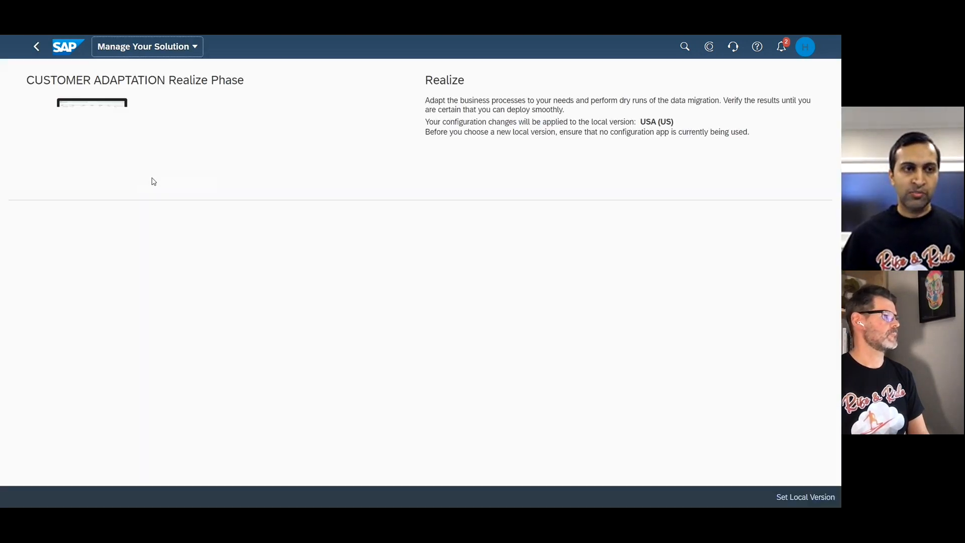
{"action": "left_click", "coordinate": [129, 244]}
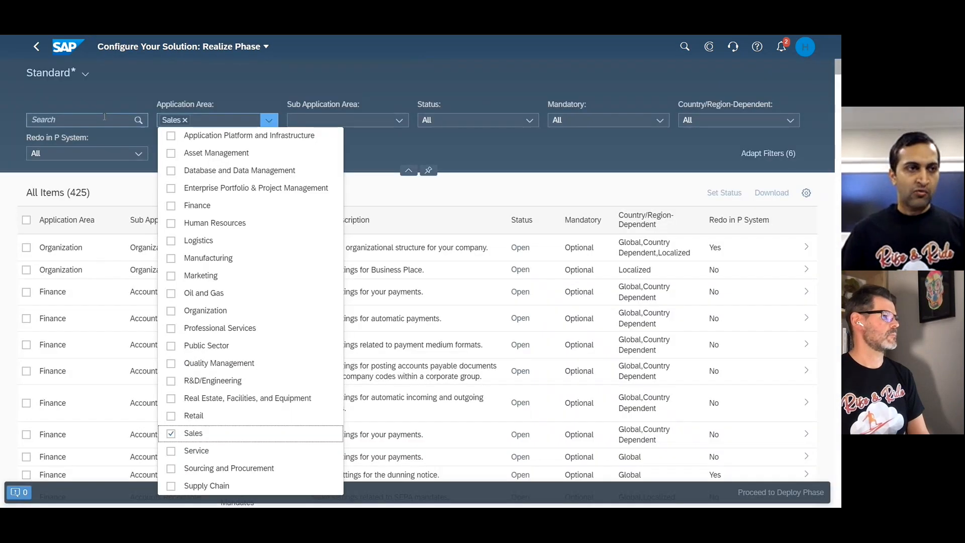
{"action": "left_click", "coordinate": [173, 433]}
{"action": "left_click", "coordinate": [104, 117]}
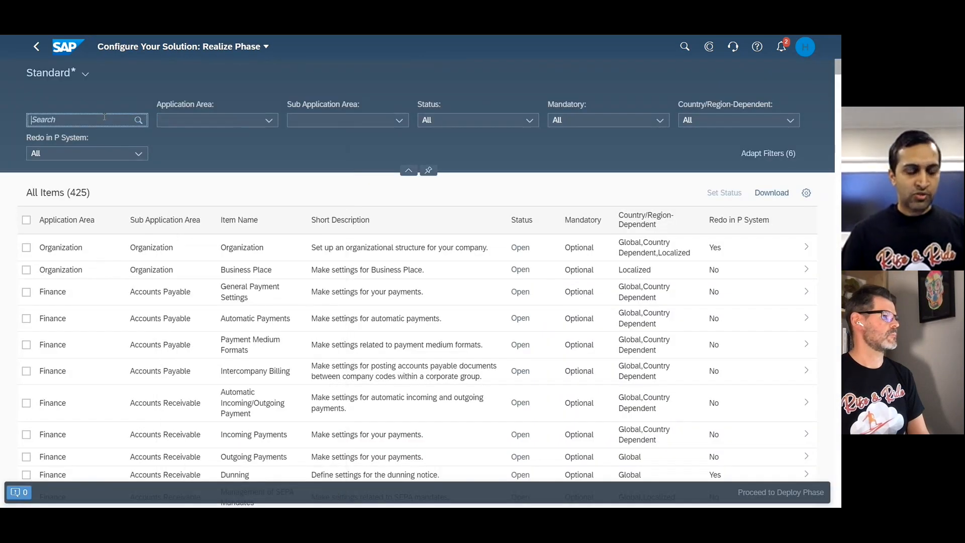
{"action": "type", "text": "Re"}
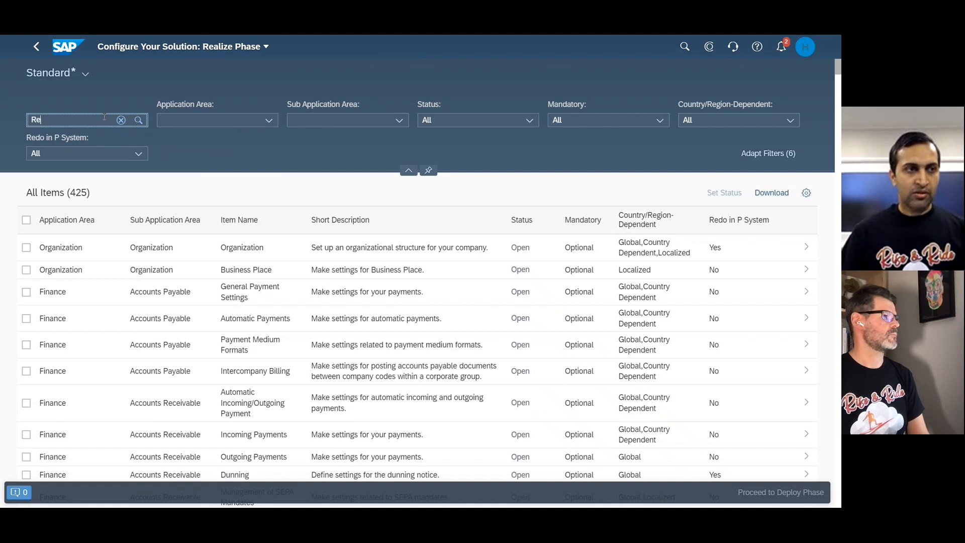
{"action": "type", "text": "asons"}
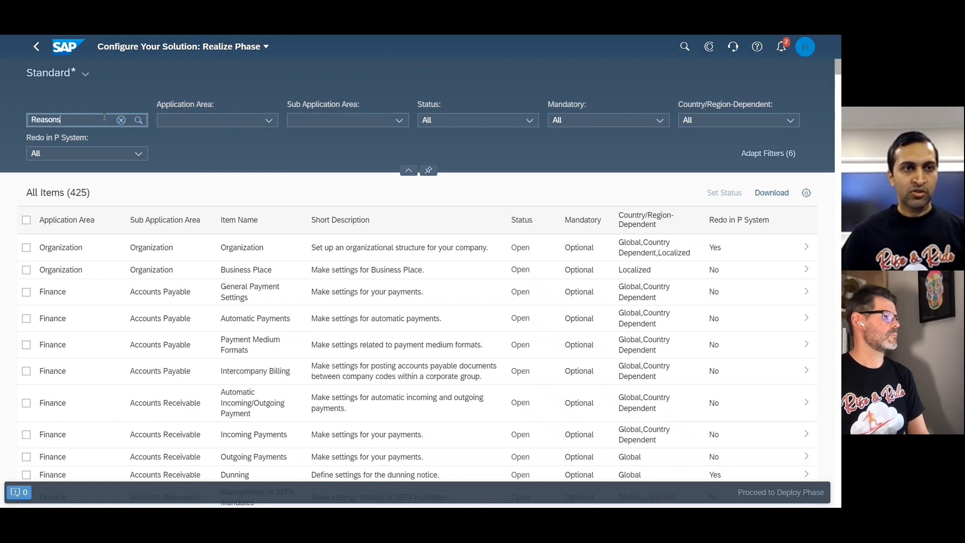
{"action": "left_click", "coordinate": [270, 121]}
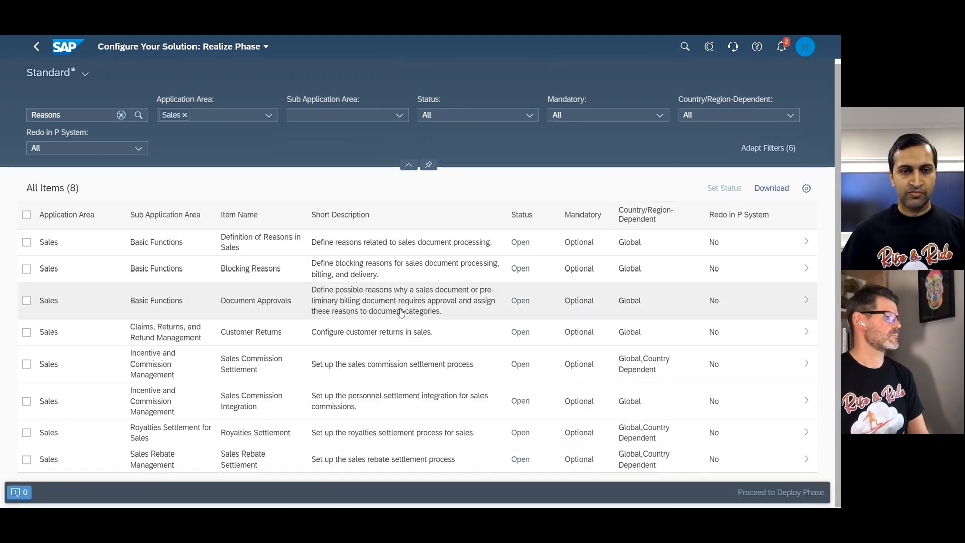
{"action": "left_click", "coordinate": [401, 312]}
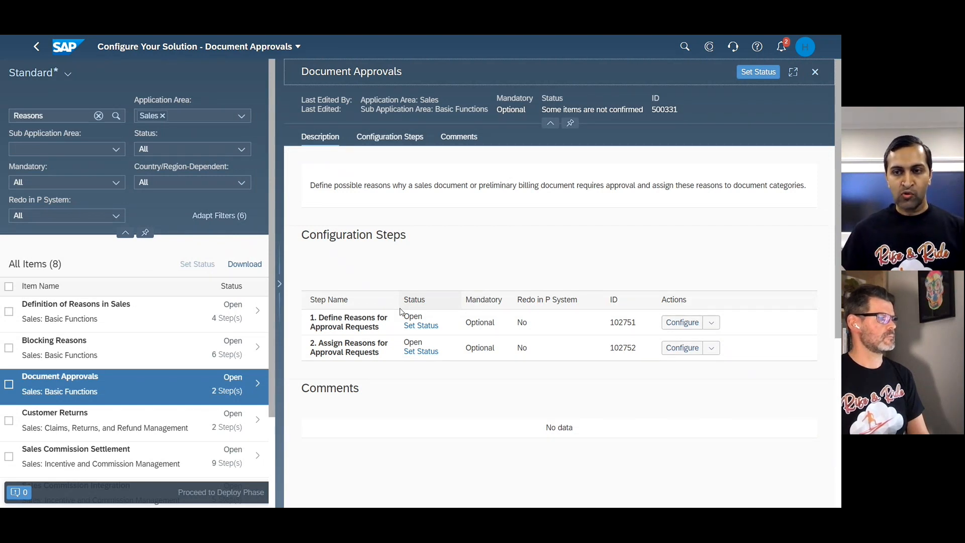
Open the configuration for Define Reasons for Approval Requests and add a new entry with the reason ID ZOR2.
{"action": "left_click", "coordinate": [683, 324]}
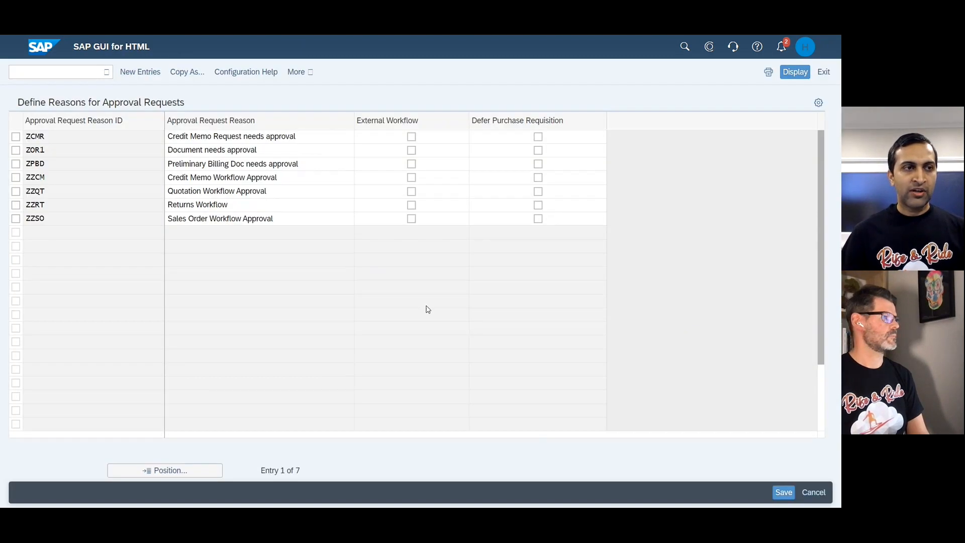
{"action": "left_click", "coordinate": [16, 150]}
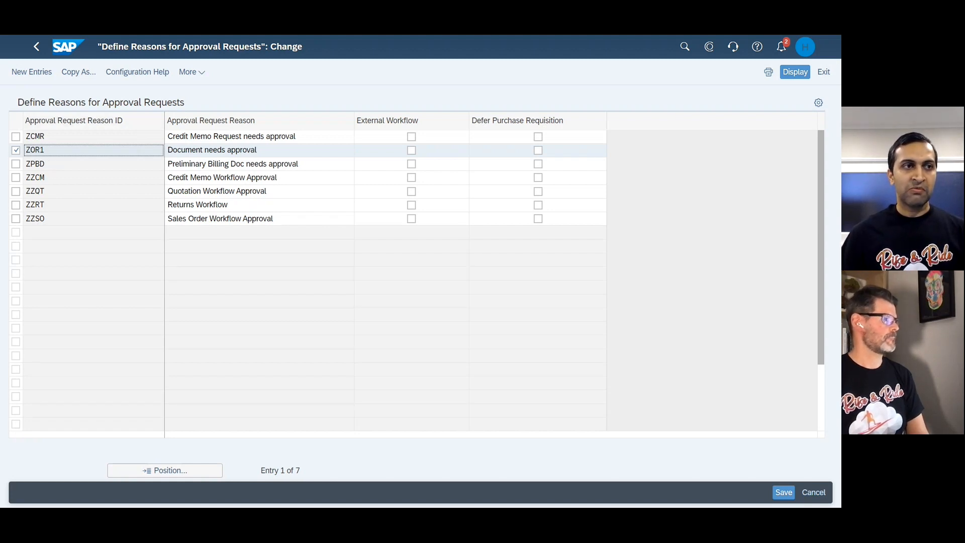
{"action": "left_click", "coordinate": [20, 73]}
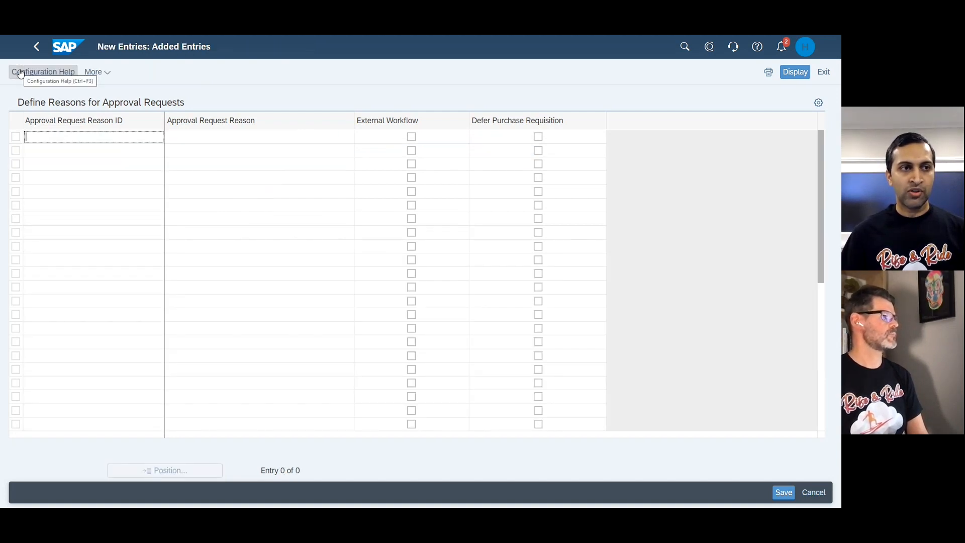
{"action": "type", "text": "ZO"}
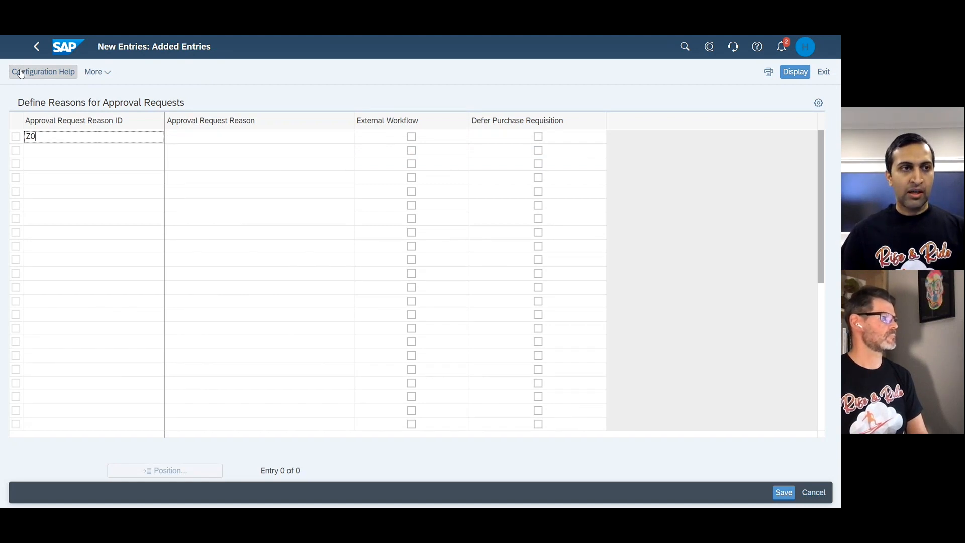
{"action": "type", "text": "R2"}
Describe the ZOR2 approval request reason as Sales Document, save it and return to the Document Approvals configuration steps.
{"action": "left_click", "coordinate": [178, 141]}
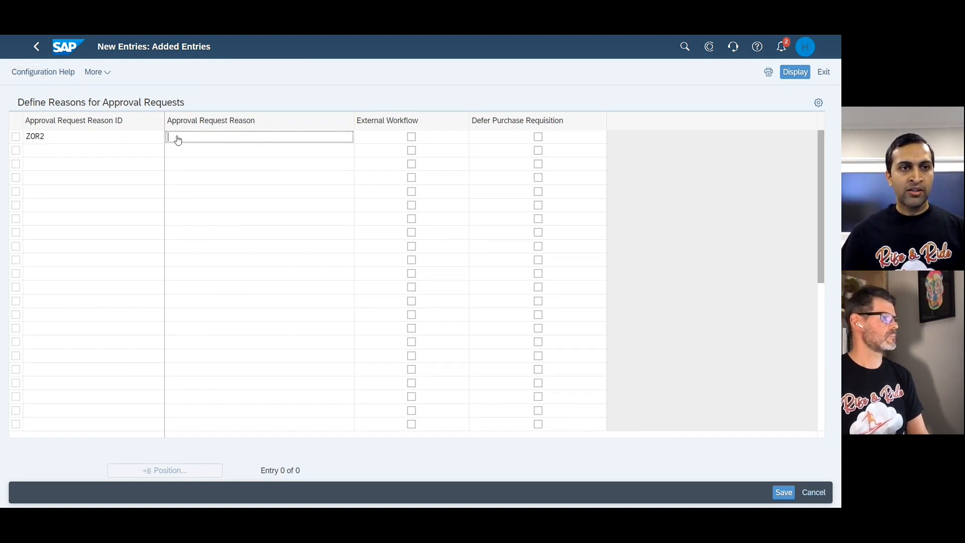
{"action": "type", "text": "S"}
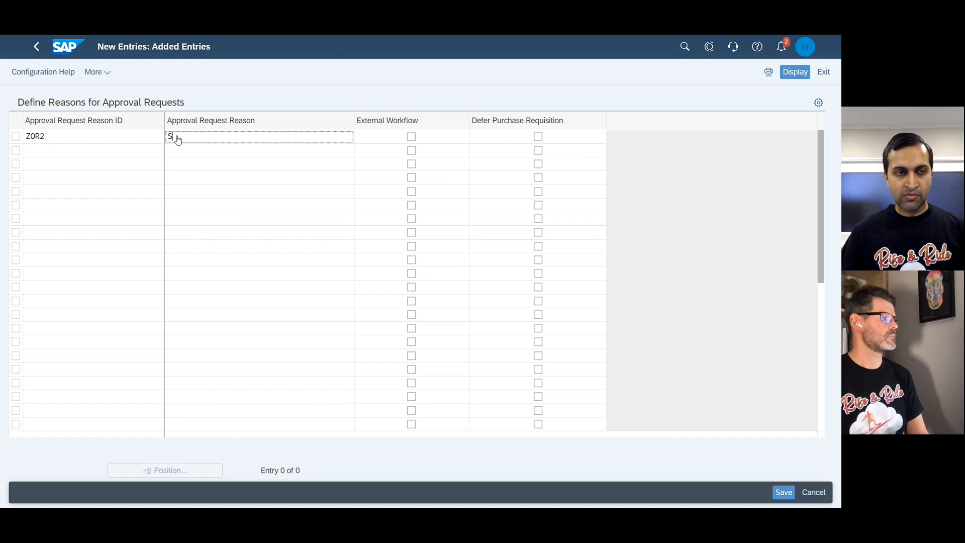
{"action": "type", "text": "ales Document"}
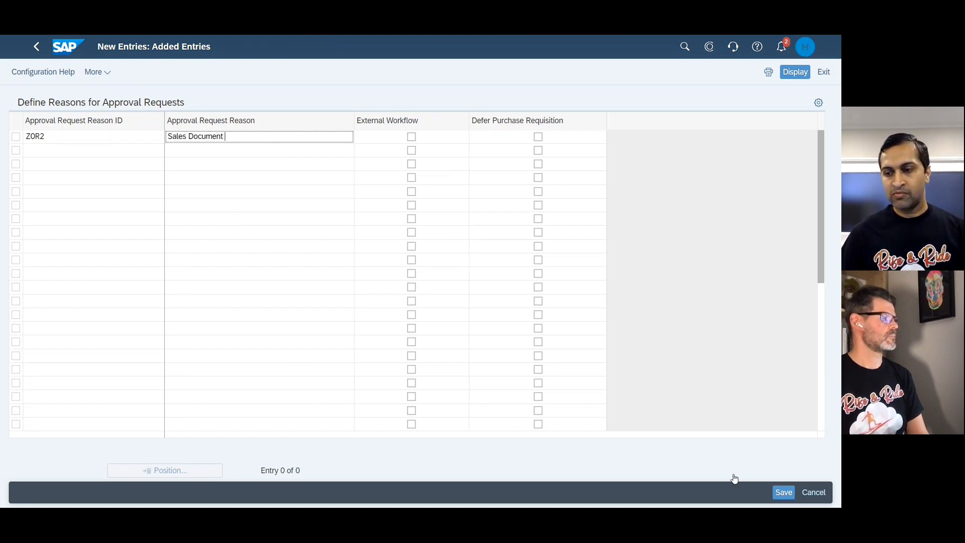
{"action": "left_click", "coordinate": [783, 492]}
{"action": "left_click", "coordinate": [36, 50]}
{"action": "left_click", "coordinate": [35, 53]}
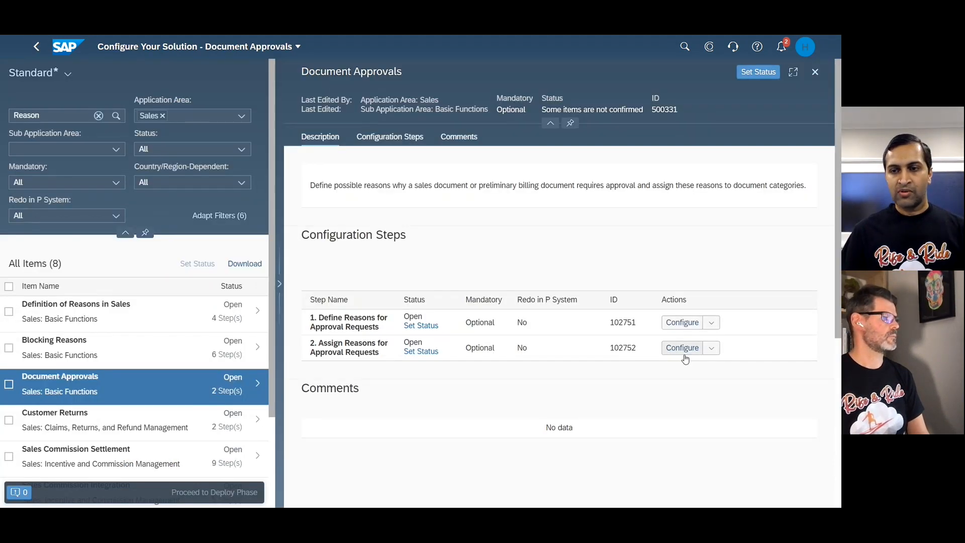
In Assign Reasons for Approval Requests, copy the C Order entry with ZOR1 to reason ZOR2 Sales Document, save and leave the configuration.
{"action": "left_click", "coordinate": [680, 351]}
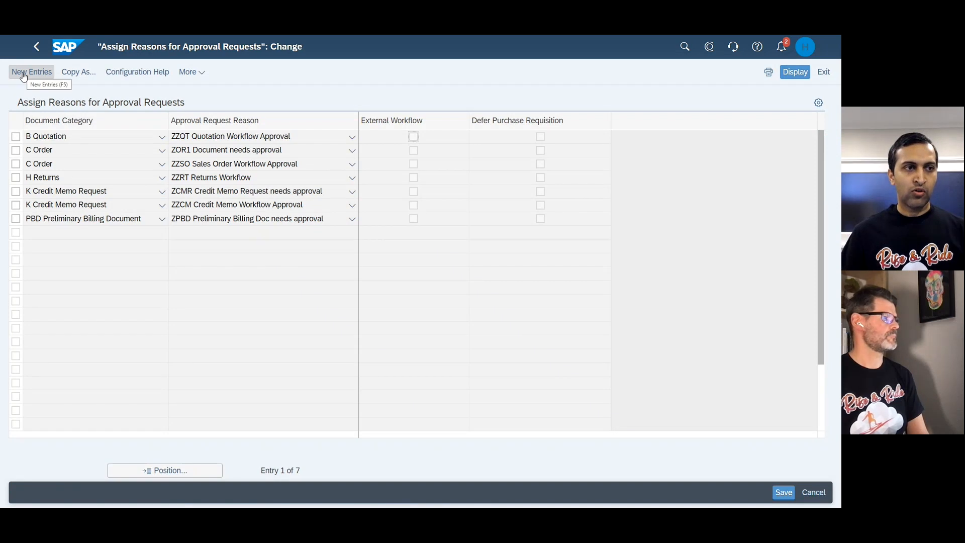
{"action": "left_click", "coordinate": [16, 151]}
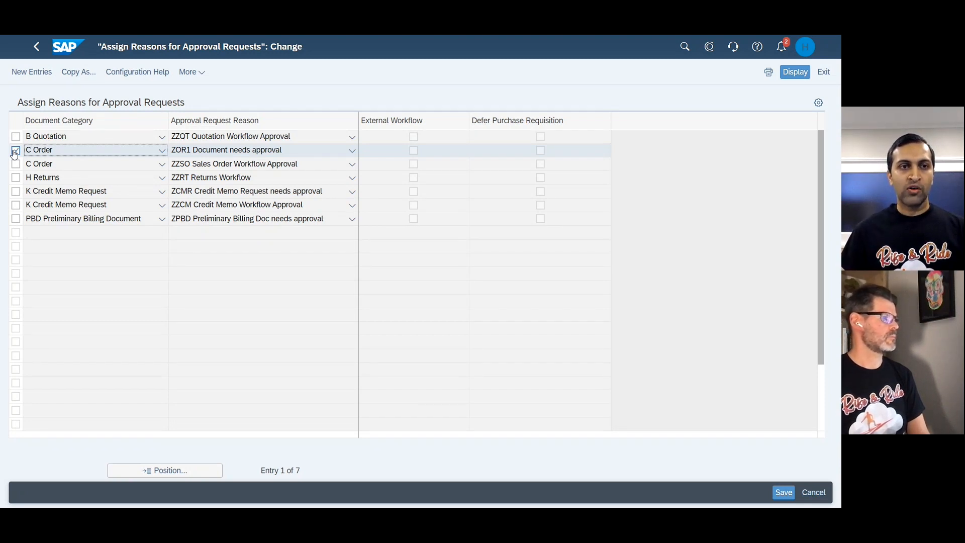
{"action": "left_click", "coordinate": [75, 72]}
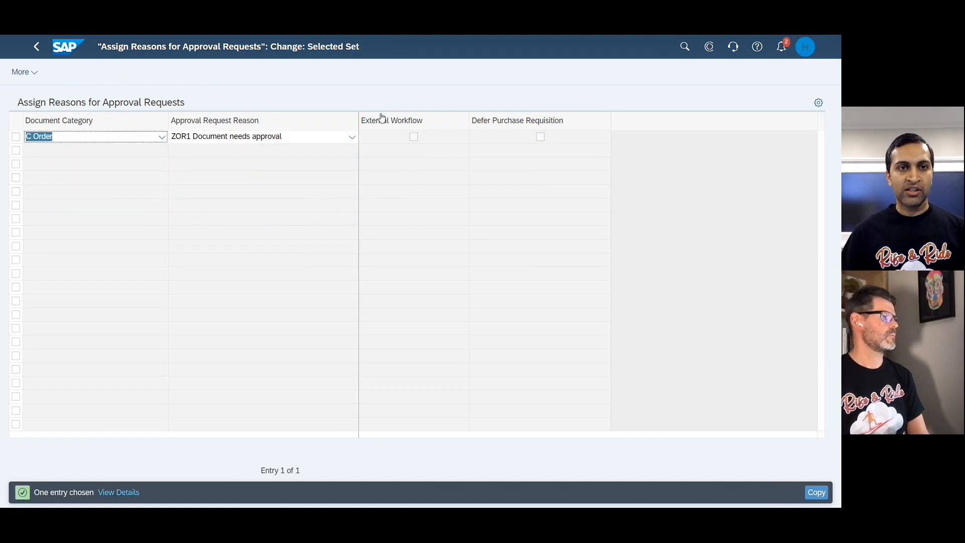
{"action": "left_click", "coordinate": [352, 137]}
{"action": "left_click", "coordinate": [352, 137]}
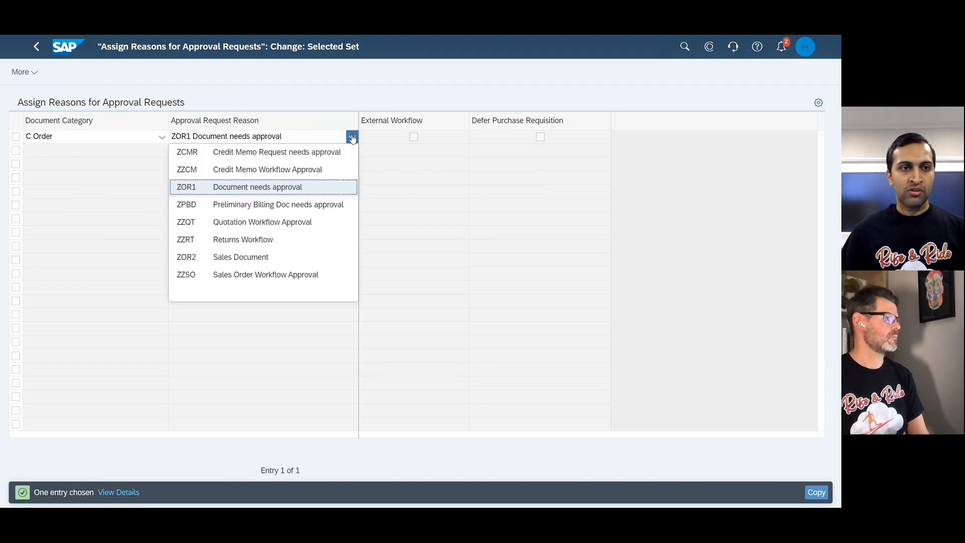
{"action": "left_click", "coordinate": [226, 258]}
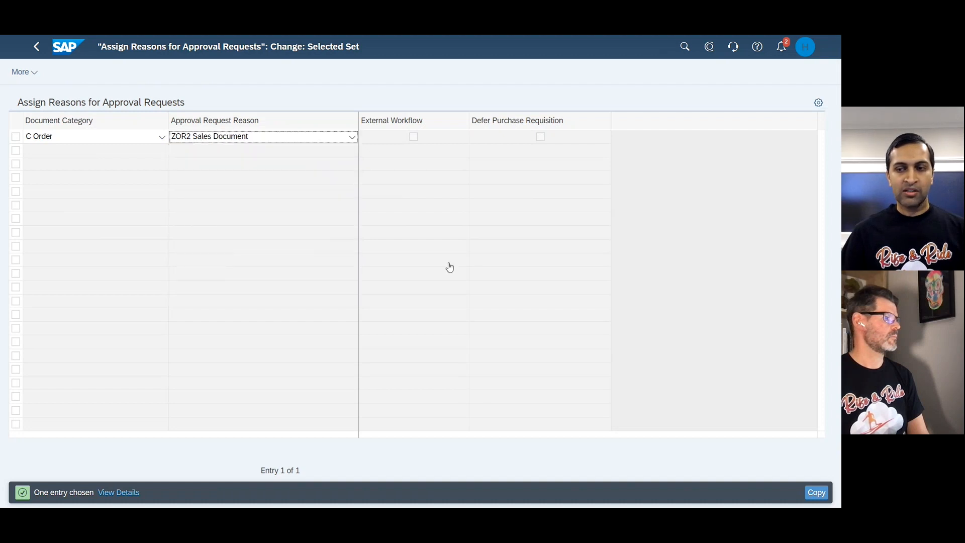
{"action": "left_click", "coordinate": [815, 493]}
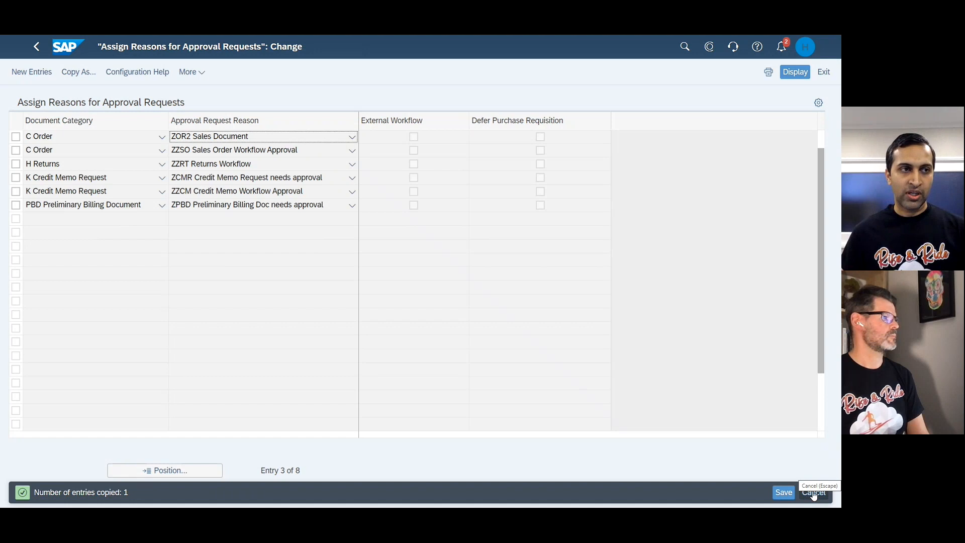
{"action": "left_click", "coordinate": [782, 493]}
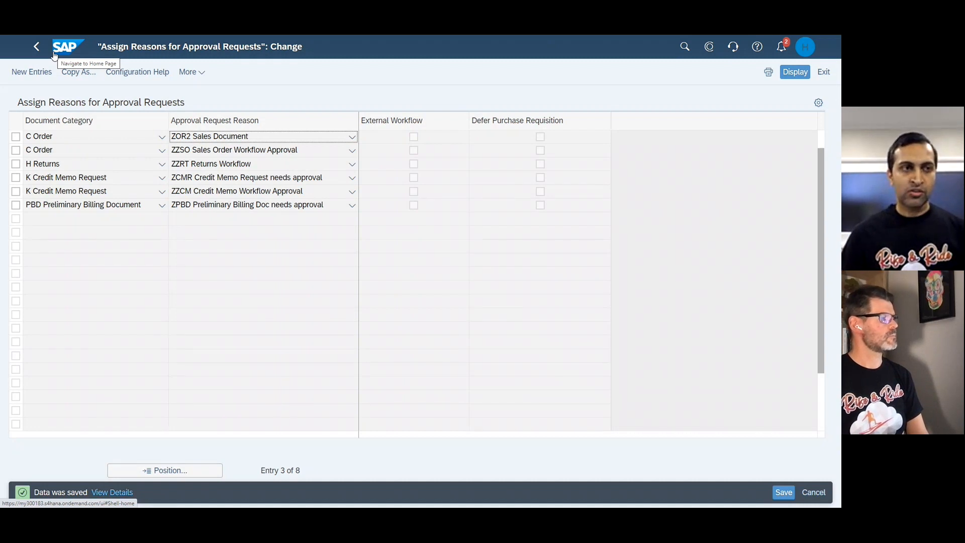
{"action": "left_click", "coordinate": [34, 48]}
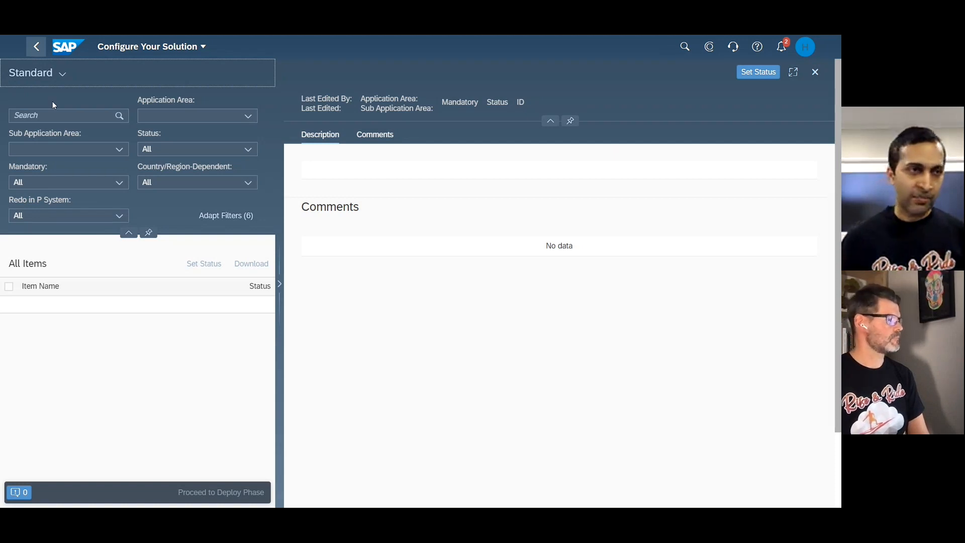
Search the configuration items for Pricing Procedure within the Sales application area and open the Pricing item.
{"action": "left_click", "coordinate": [72, 119]}
{"action": "type", "text": "Pricing Procedure"}
{"action": "left_click", "coordinate": [234, 116]}
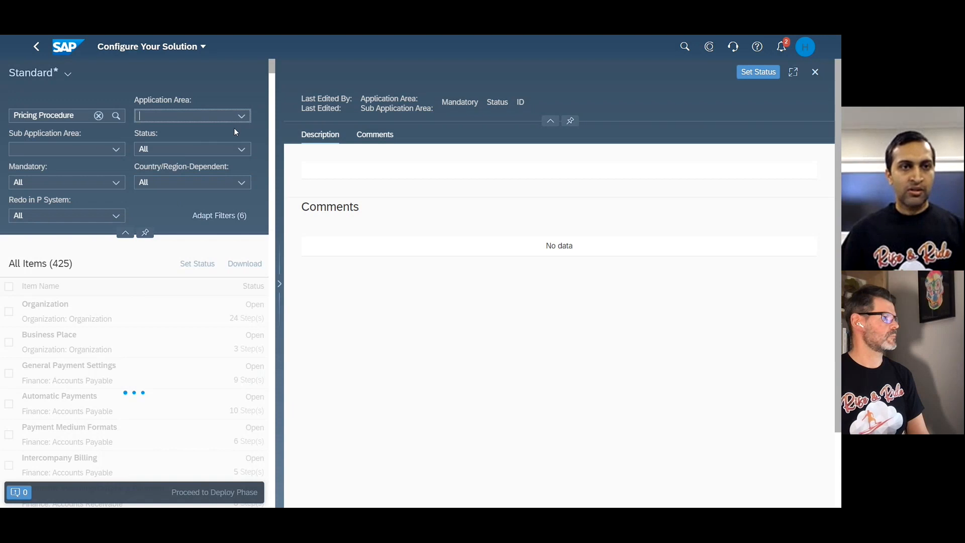
{"action": "left_click", "coordinate": [241, 117]}
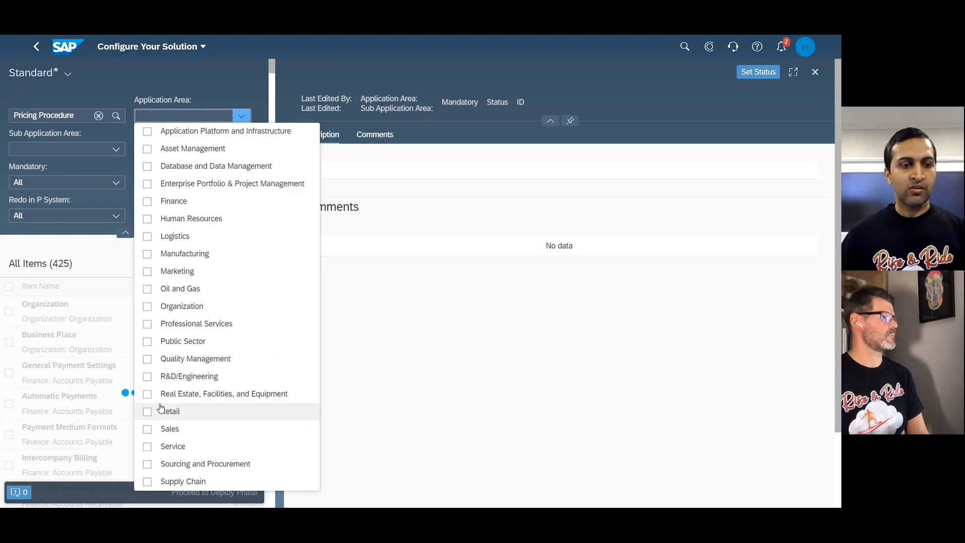
{"action": "left_click", "coordinate": [147, 429]}
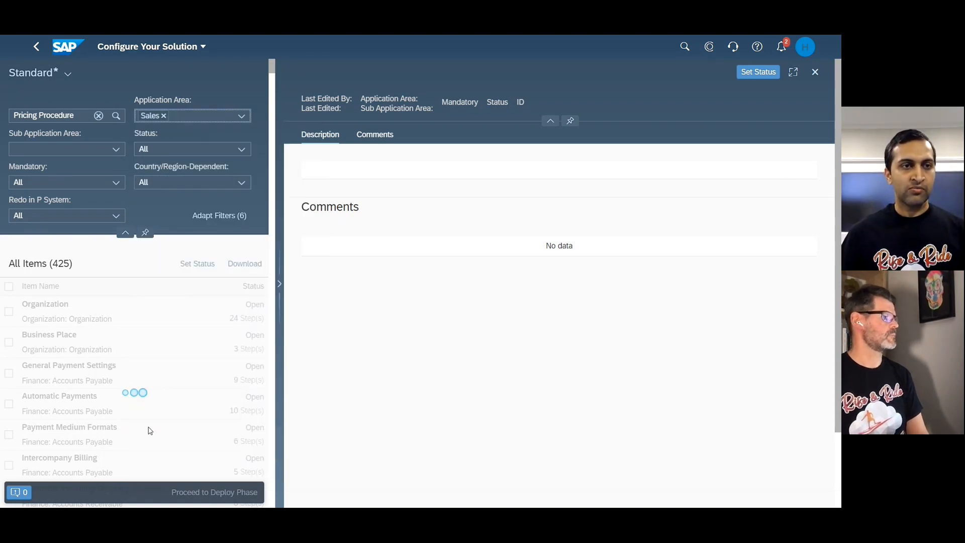
{"action": "left_click", "coordinate": [129, 355]}
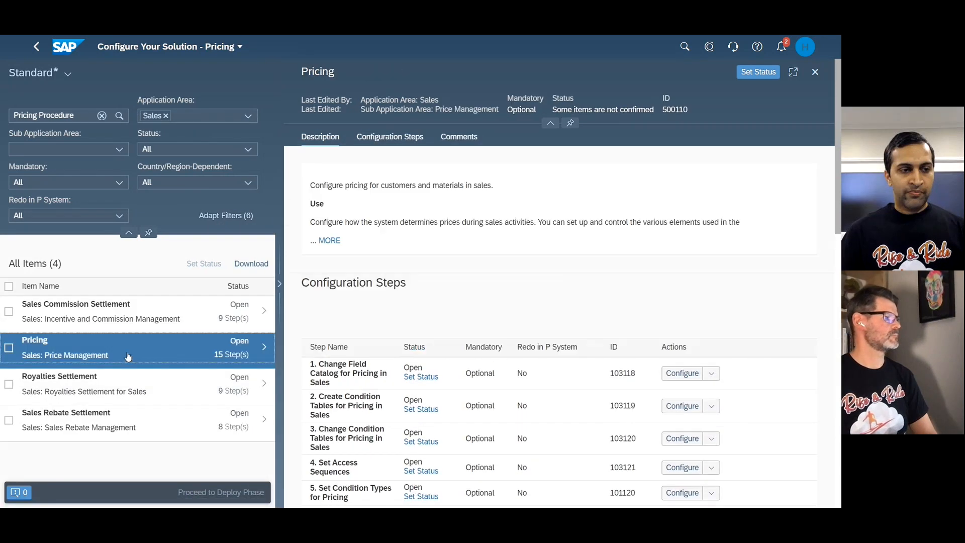
Open the Set Pricing Procedures configuration and display the control data of procedure Z30002 SO Margin Calculation.
{"action": "scroll", "coordinate": [495, 390], "scroll_direction": "down", "scroll_amount": 3}
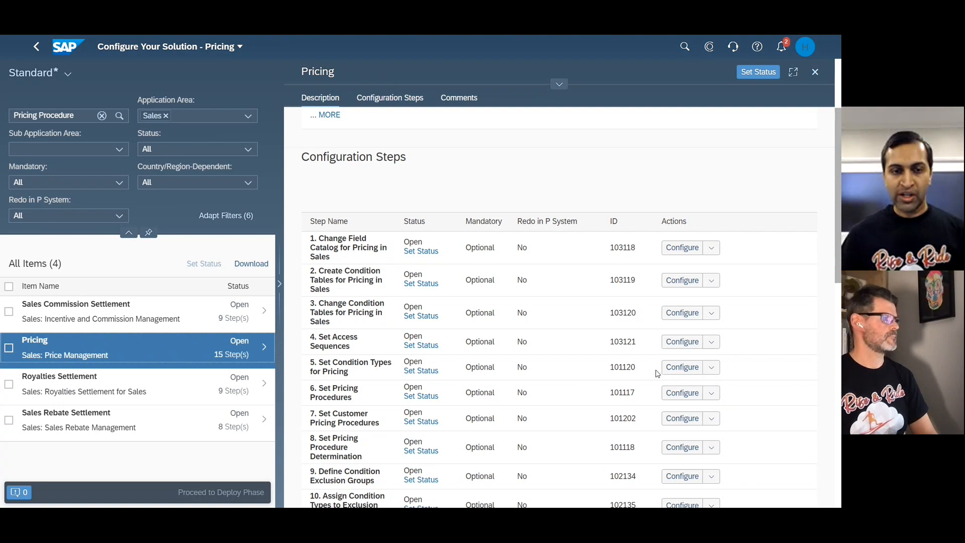
{"action": "left_click", "coordinate": [673, 396]}
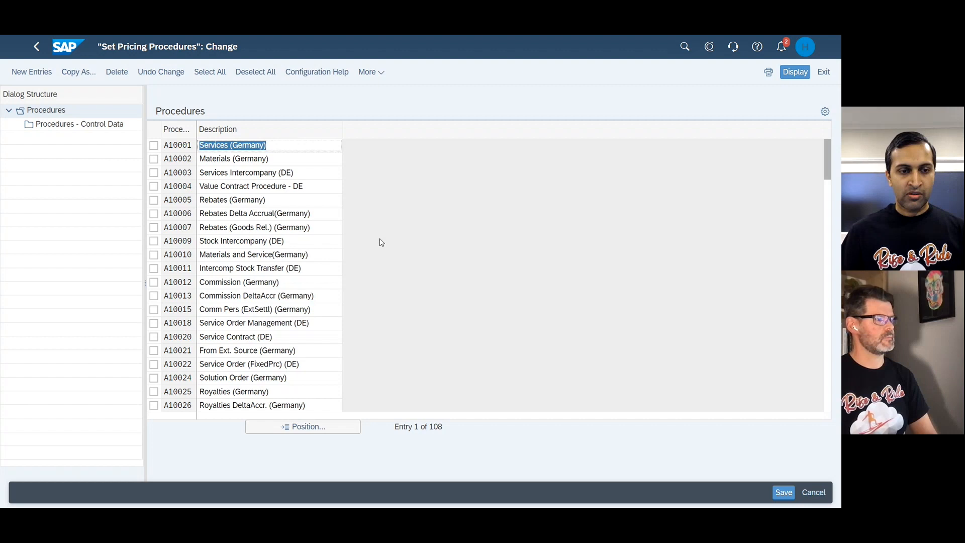
{"action": "scroll", "coordinate": [382, 241], "scroll_direction": "down", "scroll_amount": 20}
{"action": "left_click", "coordinate": [153, 228]}
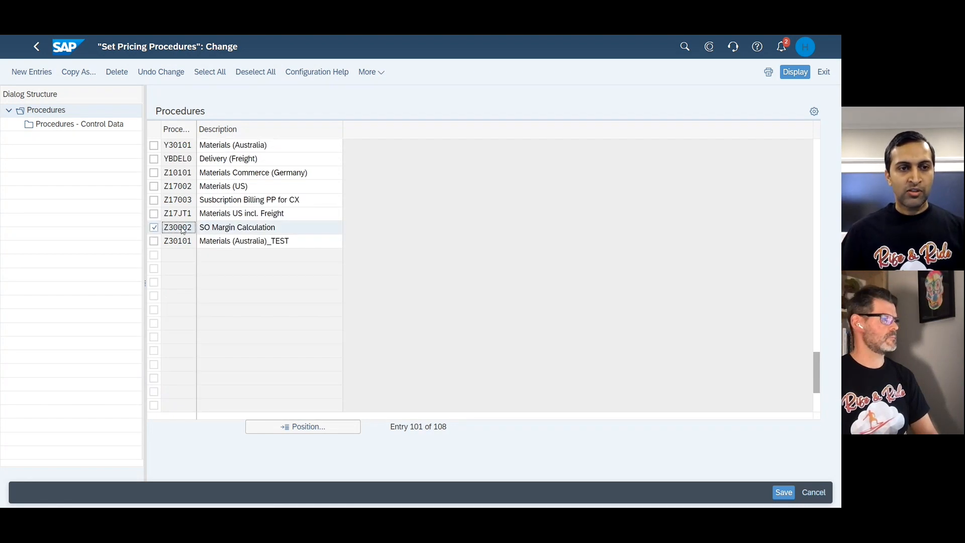
{"action": "left_click", "coordinate": [63, 130]}
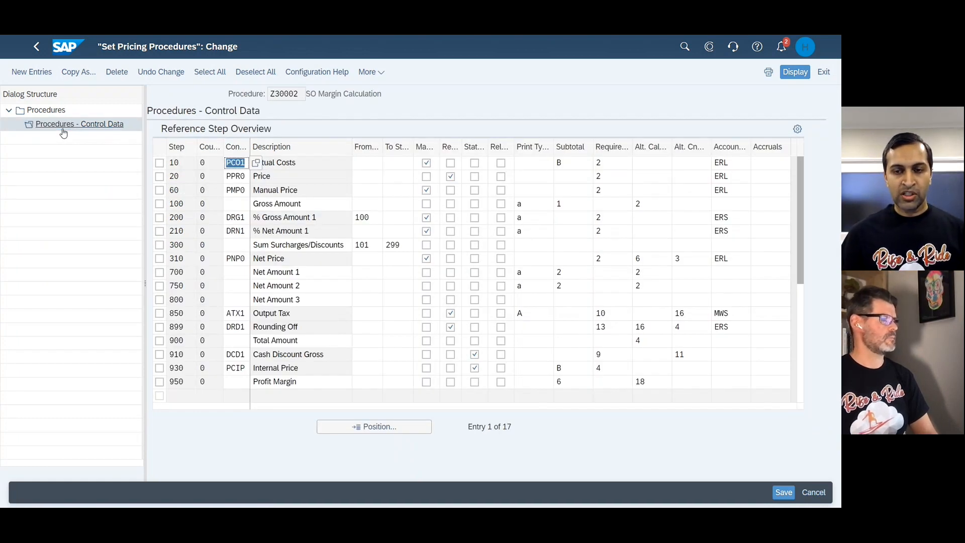
Look up the available condition subtotal options for the Profit Margin step, highlight option 6, and close the list without choosing.
{"action": "left_click", "coordinate": [571, 386]}
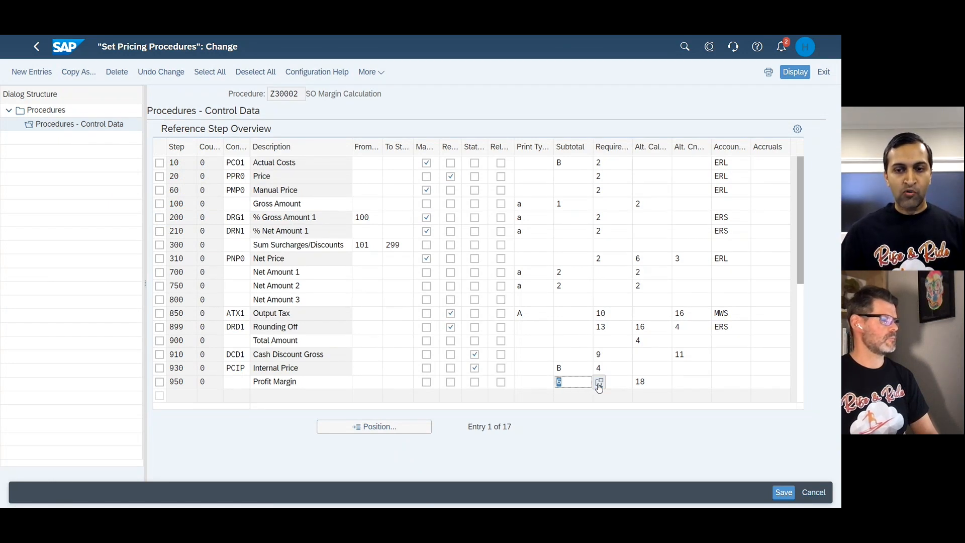
{"action": "left_click", "coordinate": [599, 383]}
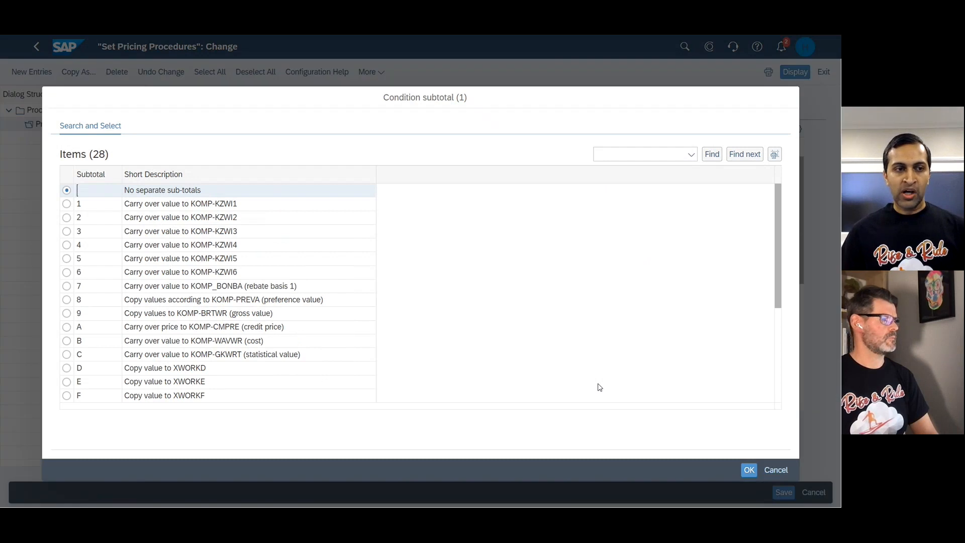
{"action": "left_click", "coordinate": [181, 275]}
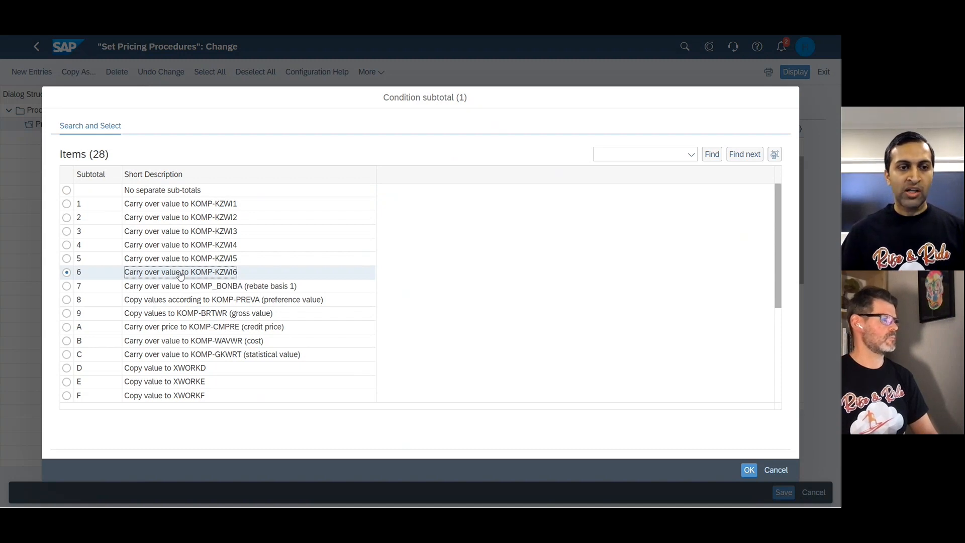
{"action": "left_click", "coordinate": [772, 474]}
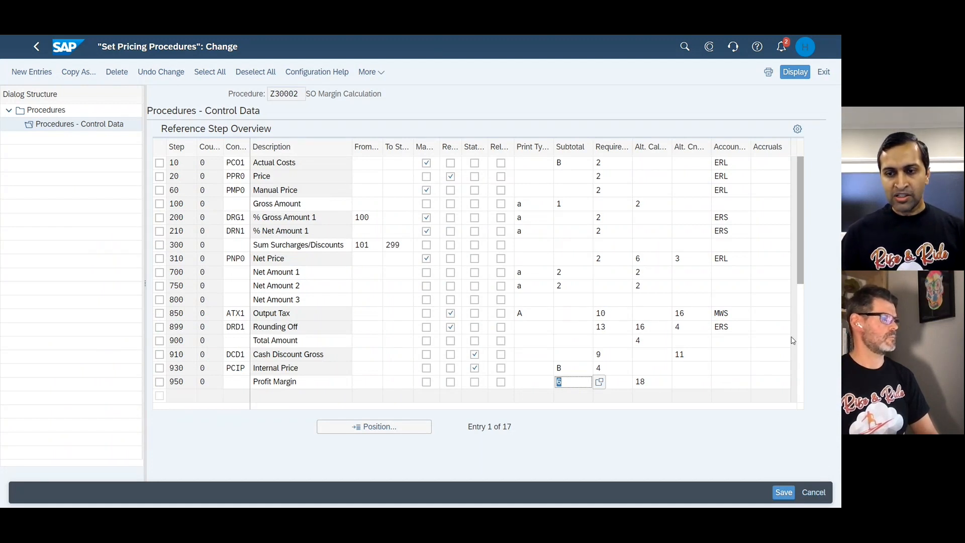
Look up the alternative calculation routines for the Profit Margin step, locate Contrib.margin %, and close the list without choosing.
{"action": "left_click", "coordinate": [649, 384]}
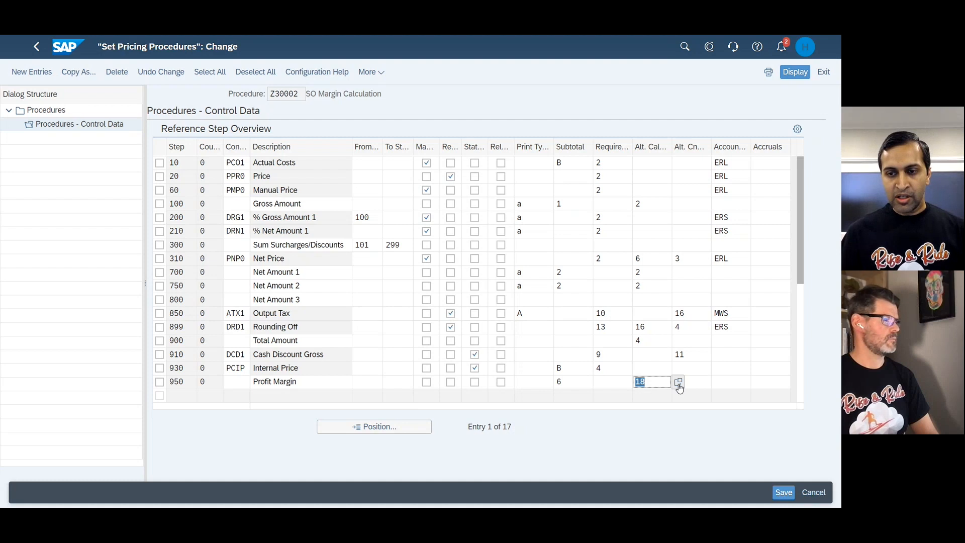
{"action": "left_click", "coordinate": [678, 384]}
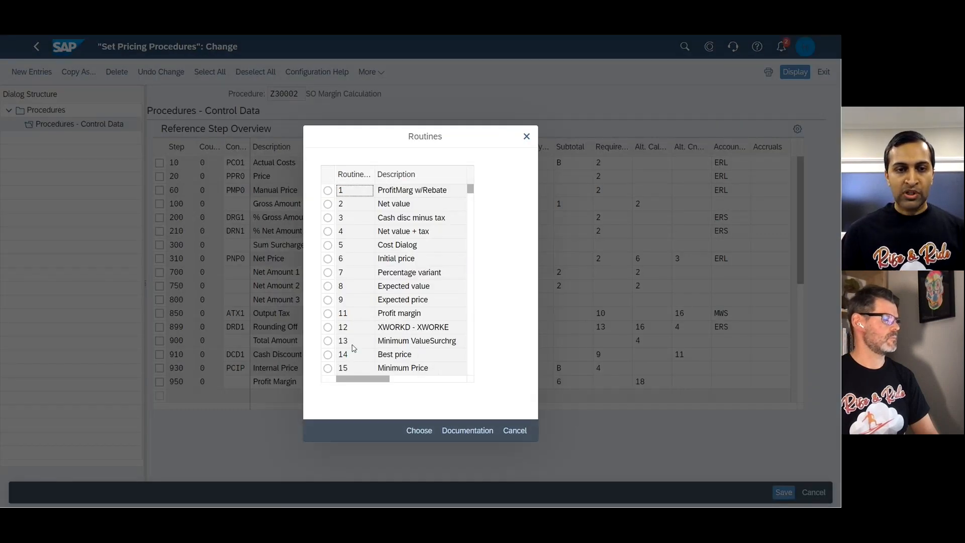
{"action": "scroll", "coordinate": [473, 367], "scroll_direction": "down", "scroll_amount": 2}
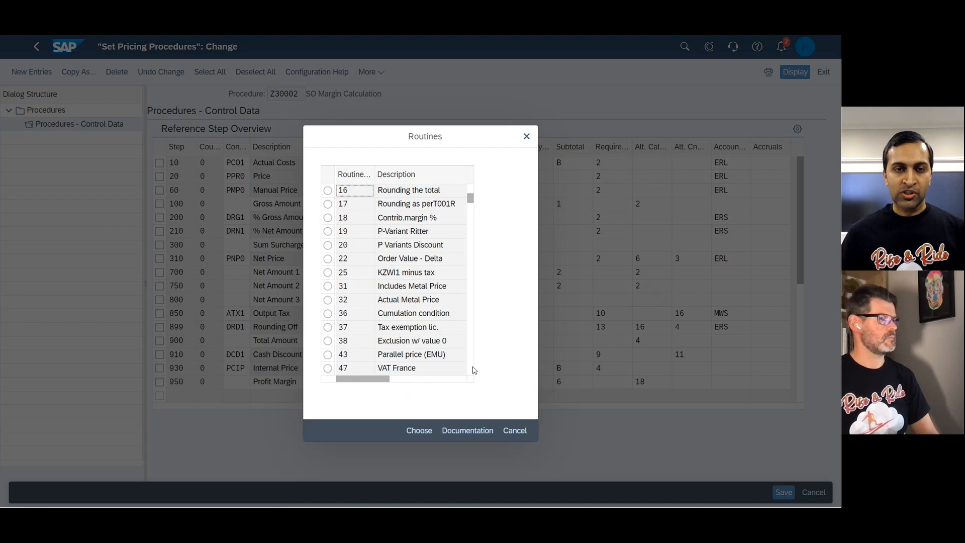
{"action": "left_click", "coordinate": [406, 222]}
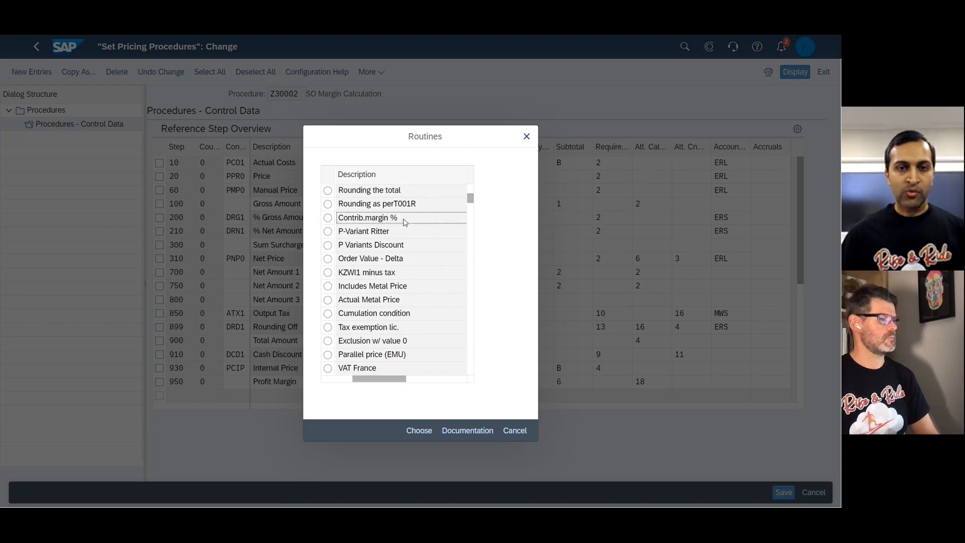
{"action": "left_click", "coordinate": [522, 435]}
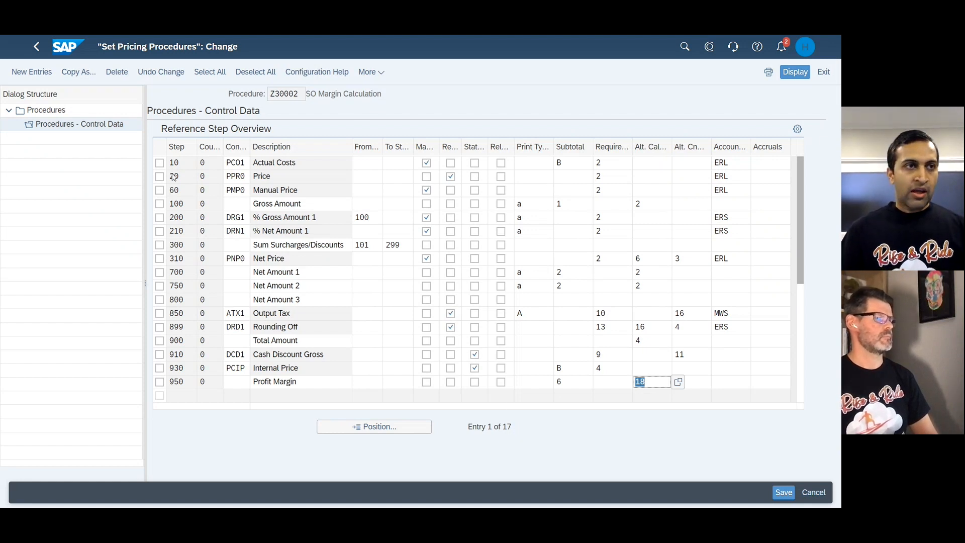
Leave the pricing procedure without saving, open the Custom Logic app and look through the enhancement implementations.
{"action": "left_click", "coordinate": [64, 56]}
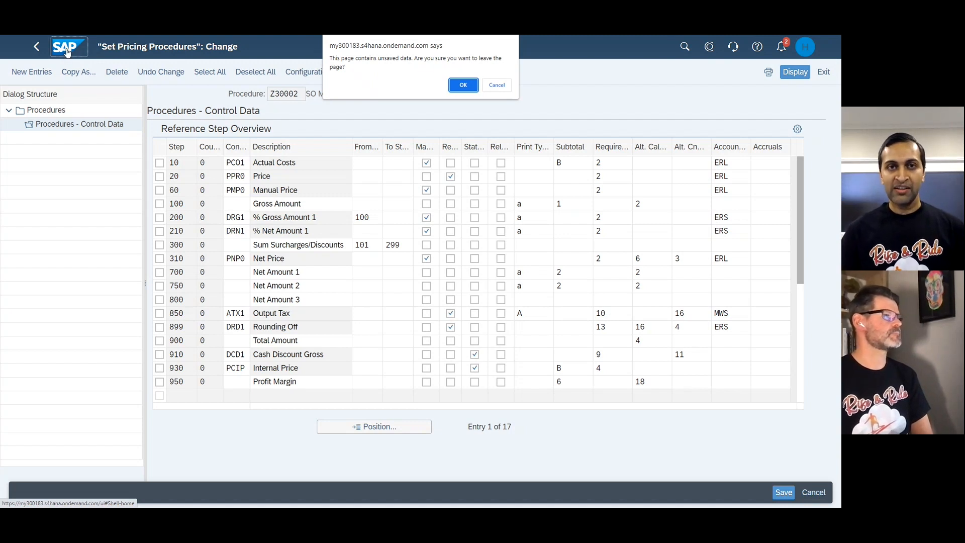
{"action": "left_click", "coordinate": [462, 85]}
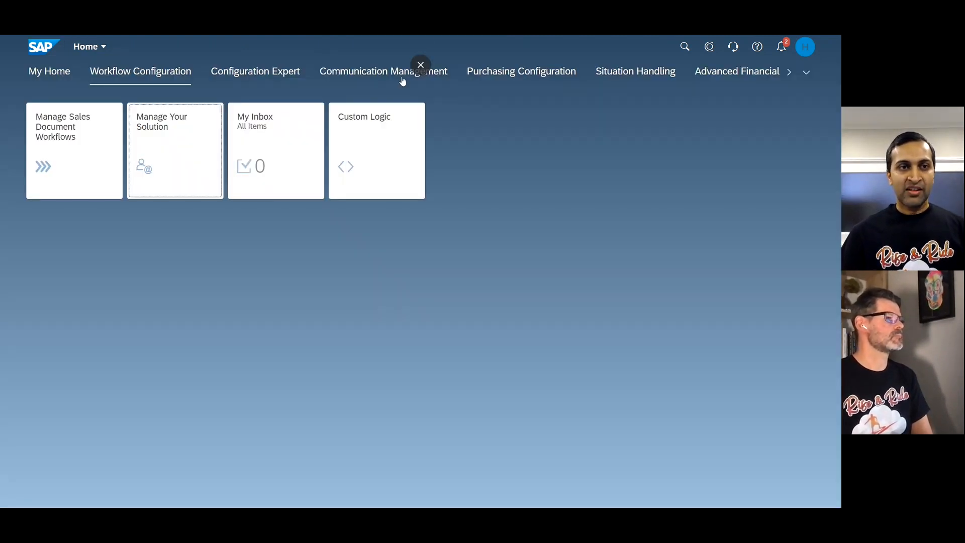
{"action": "left_click", "coordinate": [350, 162]}
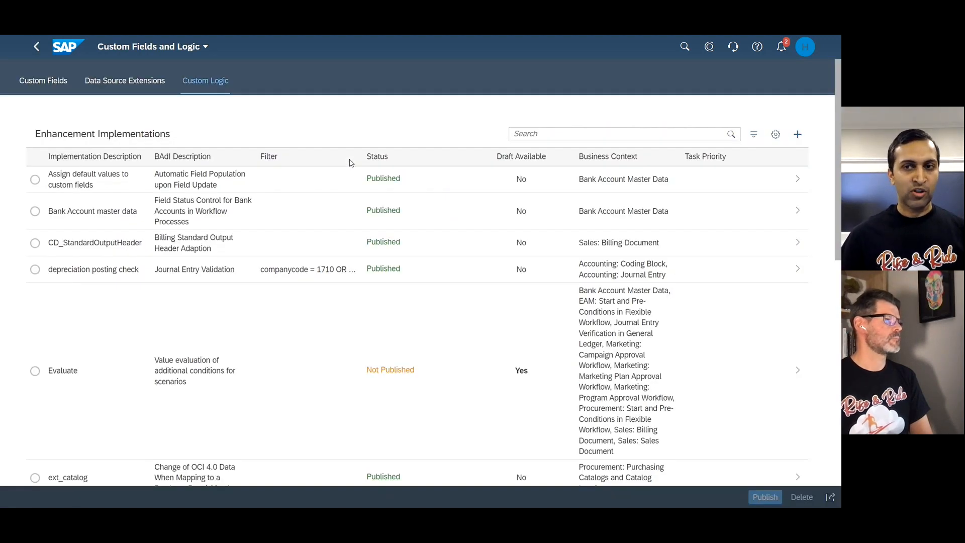
{"action": "scroll", "coordinate": [409, 341], "scroll_direction": "down", "scroll_amount": 6}
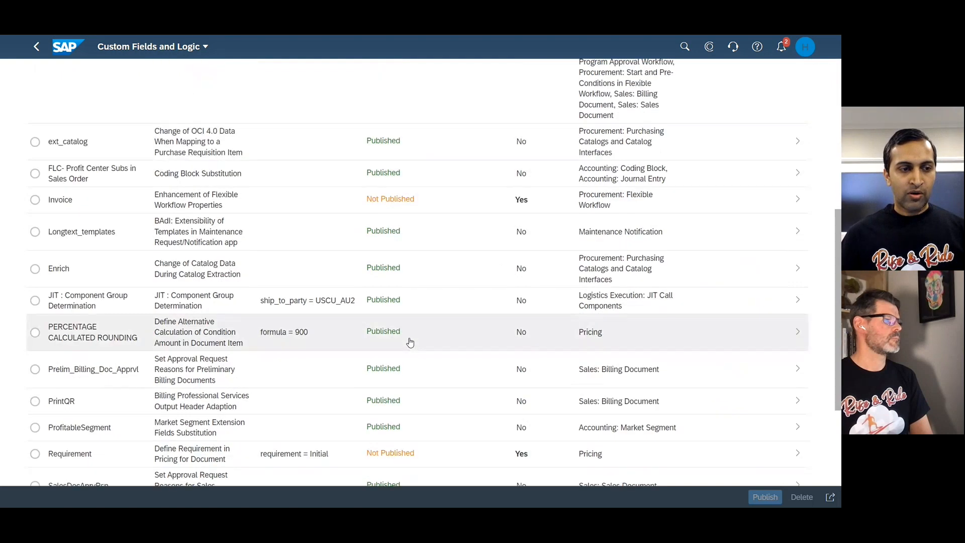
{"action": "scroll", "coordinate": [410, 342], "scroll_direction": "down", "scroll_amount": 4}
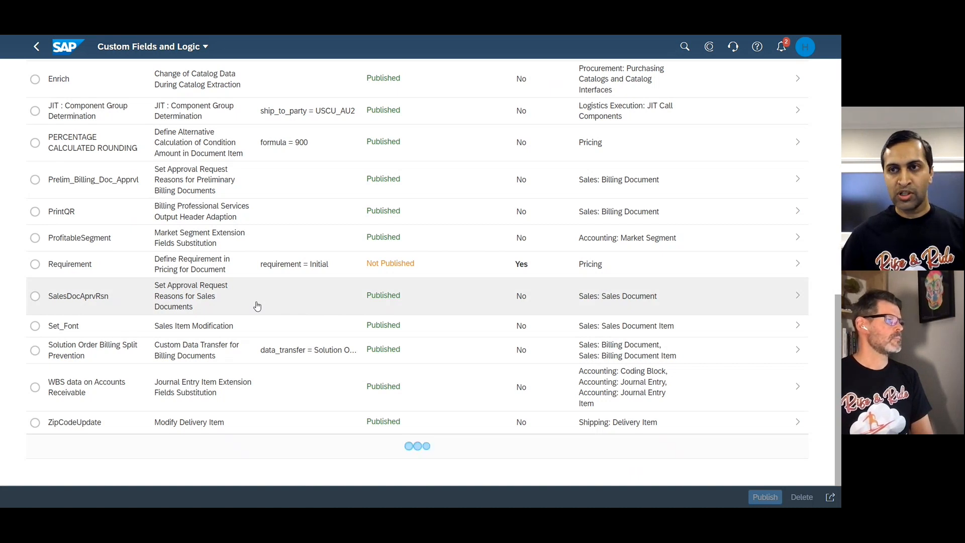
Start a new enhancement implementation for Sales: Sales Document with BAdI Set Approval Request Reasons for Sales Documents, and cancel it without a description.
{"action": "scroll", "coordinate": [256, 306], "scroll_direction": "up", "scroll_amount": 10}
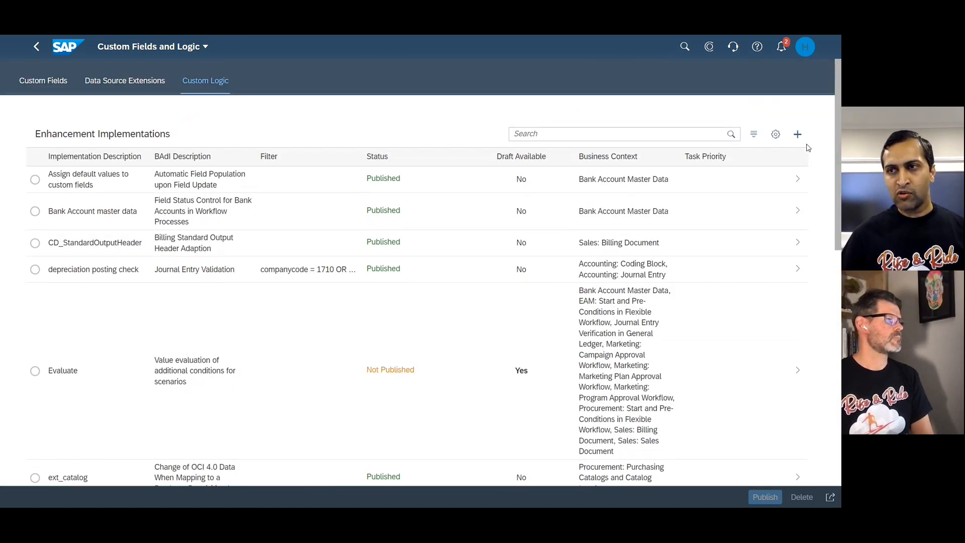
{"action": "left_click", "coordinate": [798, 135]}
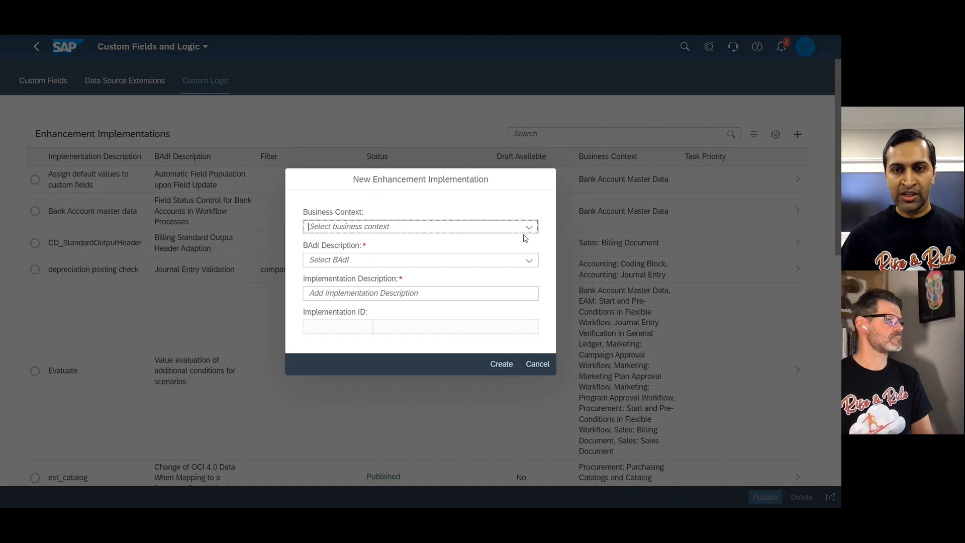
{"action": "type", "text": "Sales"}
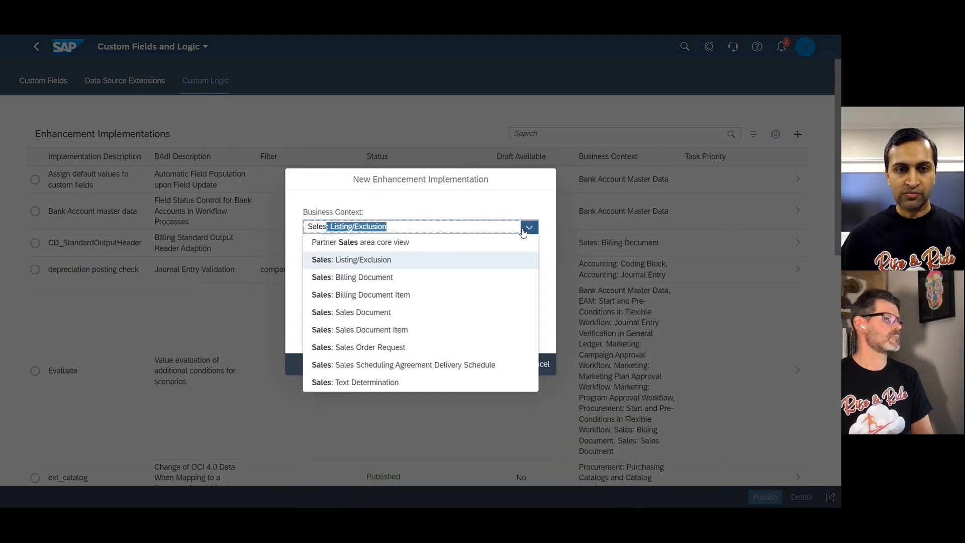
{"action": "left_click", "coordinate": [394, 315]}
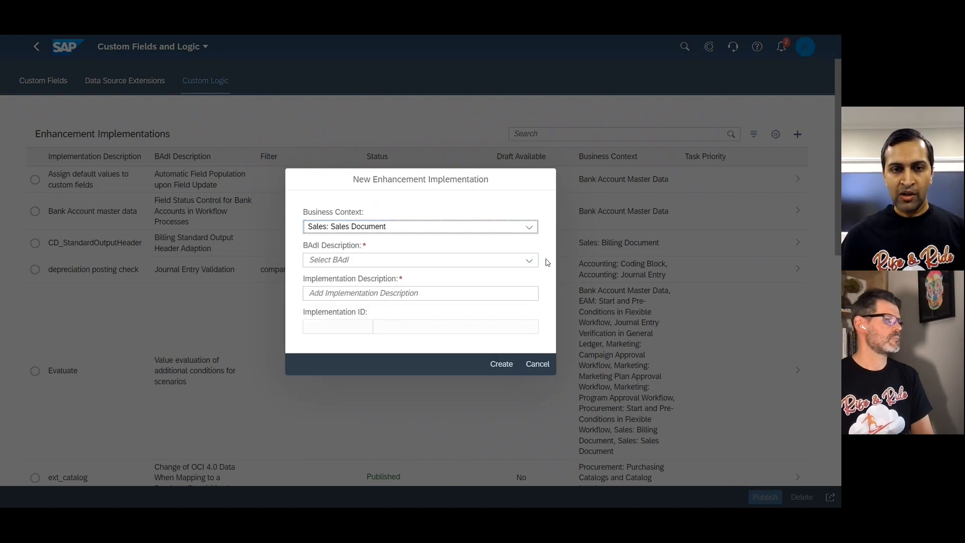
{"action": "left_click", "coordinate": [528, 260]}
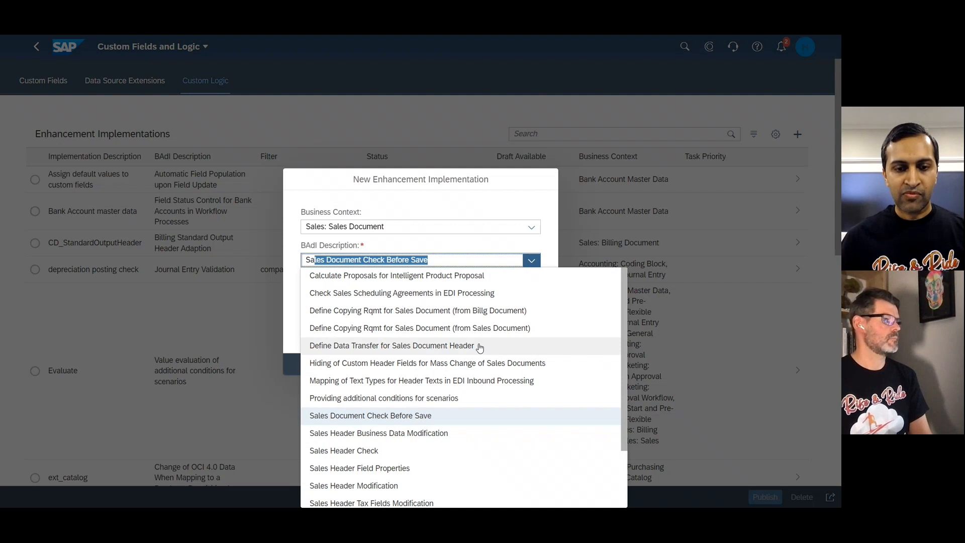
{"action": "scroll", "coordinate": [460, 459], "scroll_direction": "down", "scroll_amount": 2}
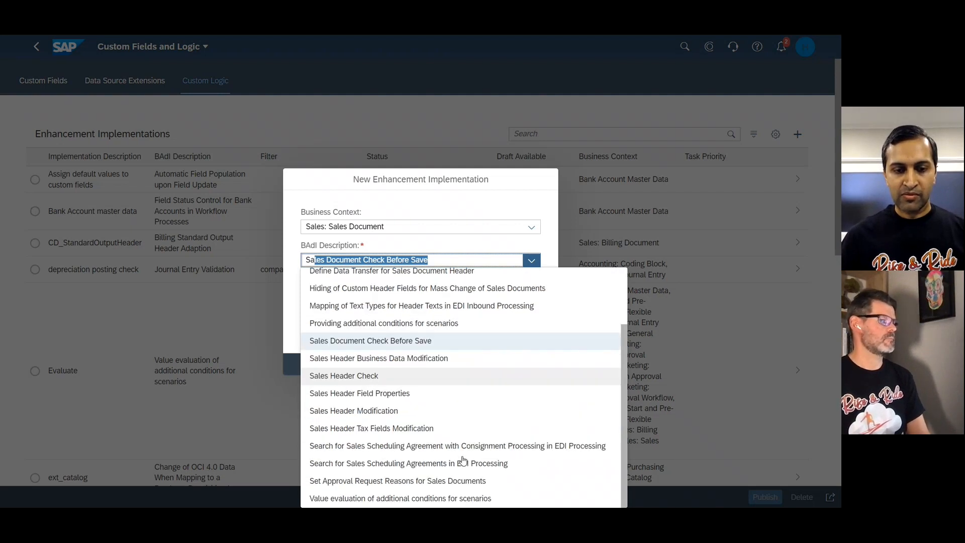
{"action": "left_click", "coordinate": [375, 481]}
{"action": "left_click", "coordinate": [346, 297]}
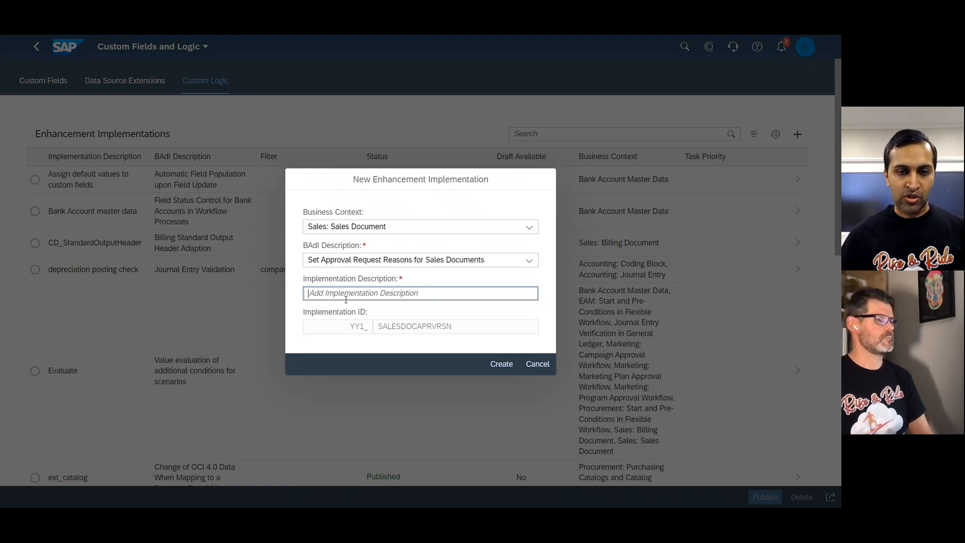
{"action": "left_click", "coordinate": [536, 363]}
Open the existing SalesDocAprvRsn enhancement implementation and display its published logic.
{"action": "scroll", "coordinate": [382, 361], "scroll_direction": "down", "scroll_amount": 10}
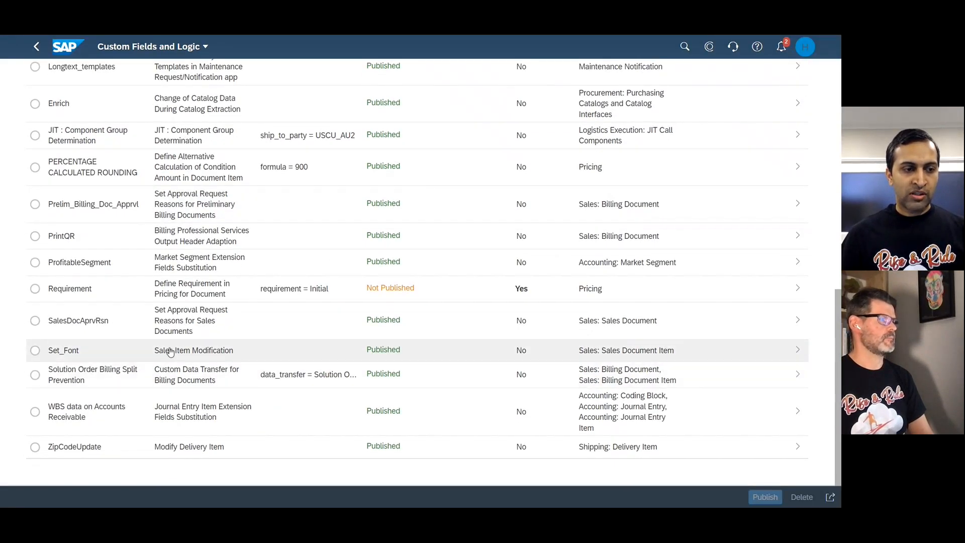
{"action": "left_click", "coordinate": [134, 329]}
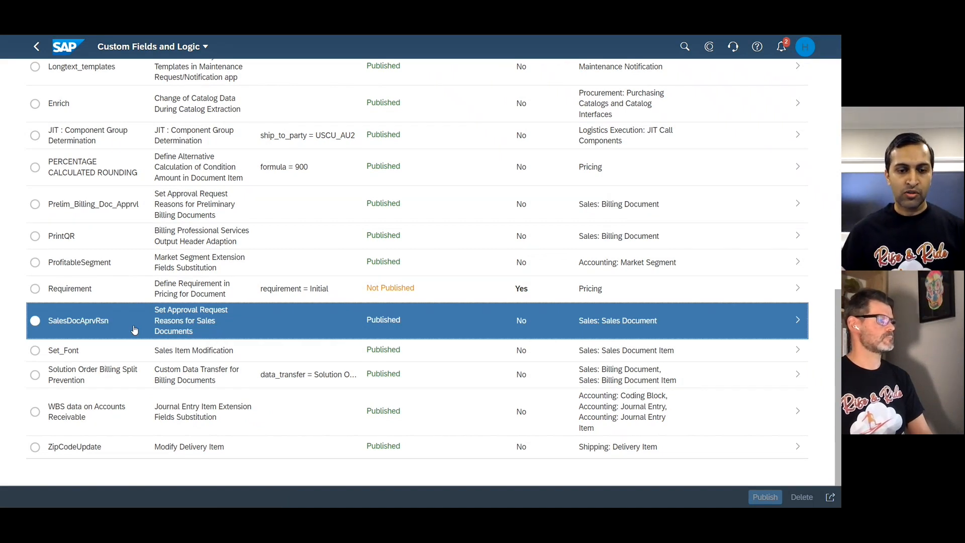
{"action": "left_click", "coordinate": [134, 329]}
{"action": "scroll", "coordinate": [449, 322], "scroll_direction": "down", "scroll_amount": 2}
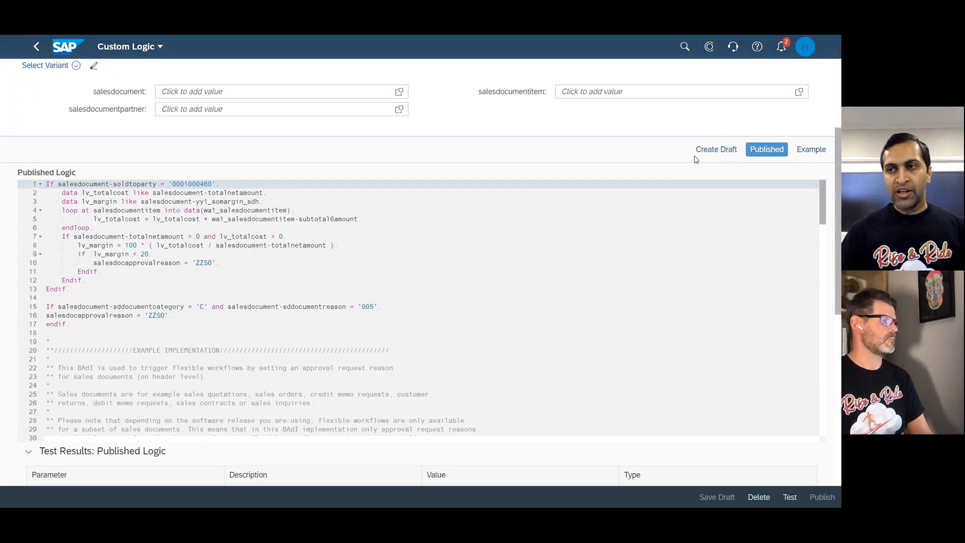
Examine the BAdI's example logic for setting approval request reasons on orders, quotations and credit memo requests, and return to the published logic.
{"action": "left_click", "coordinate": [807, 155]}
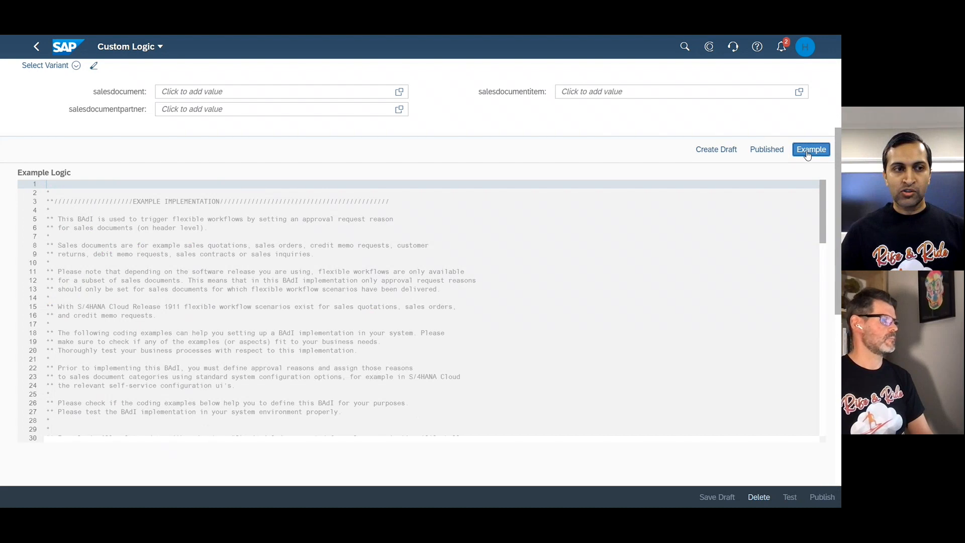
{"action": "scroll", "coordinate": [465, 265], "scroll_direction": "down", "scroll_amount": 5}
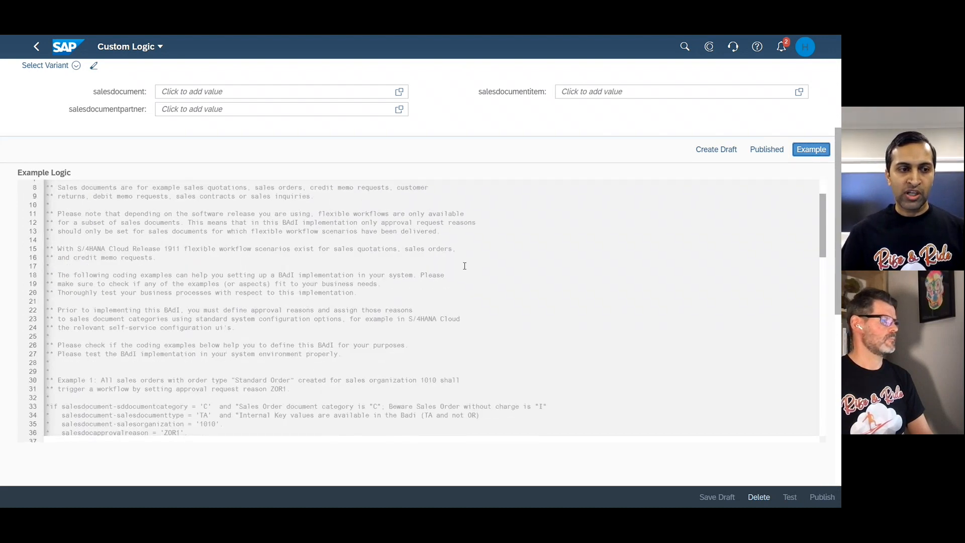
{"action": "scroll", "coordinate": [465, 266], "scroll_direction": "down", "scroll_amount": 3}
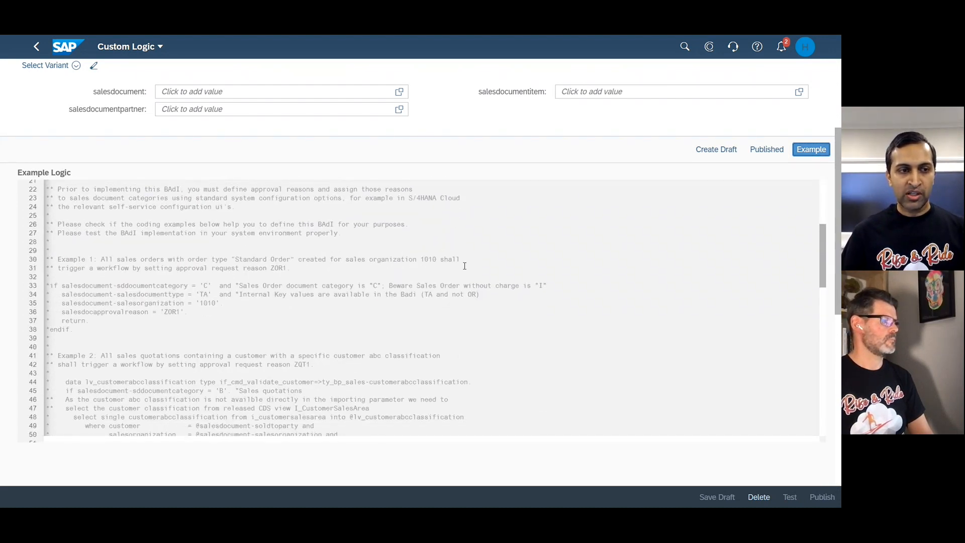
{"action": "left_click_drag", "start_coordinate": [47, 281], "coordinate": [75, 332]}
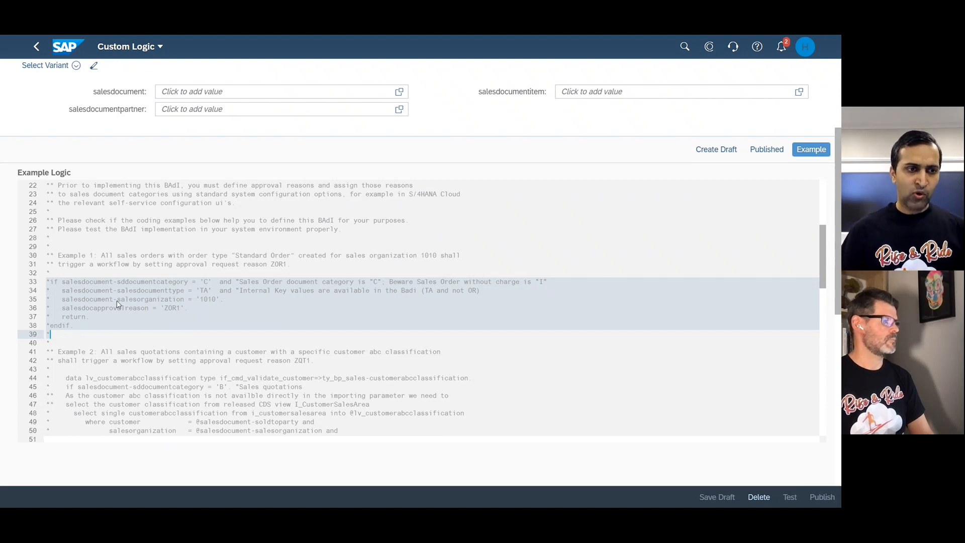
{"action": "scroll", "coordinate": [119, 277], "scroll_direction": "down", "scroll_amount": 4}
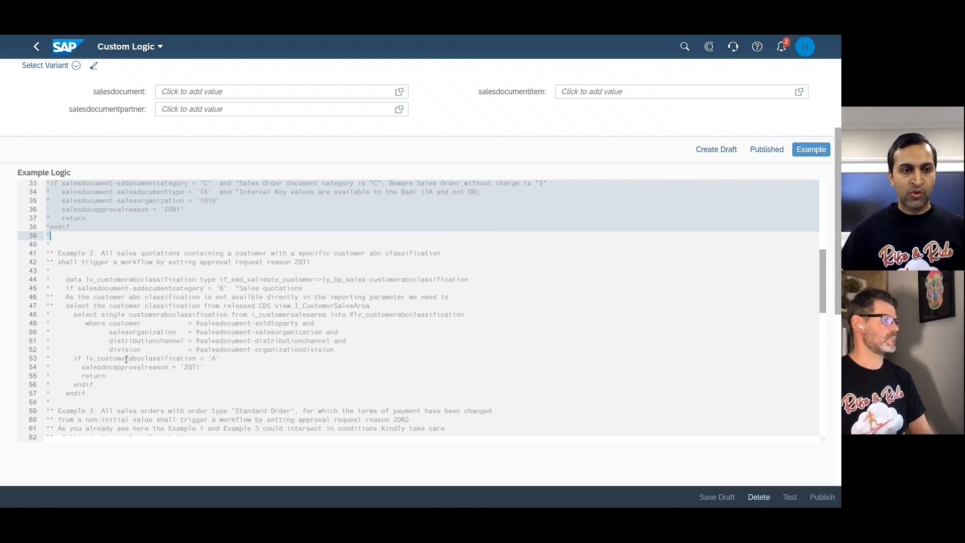
{"action": "left_click", "coordinate": [217, 359]}
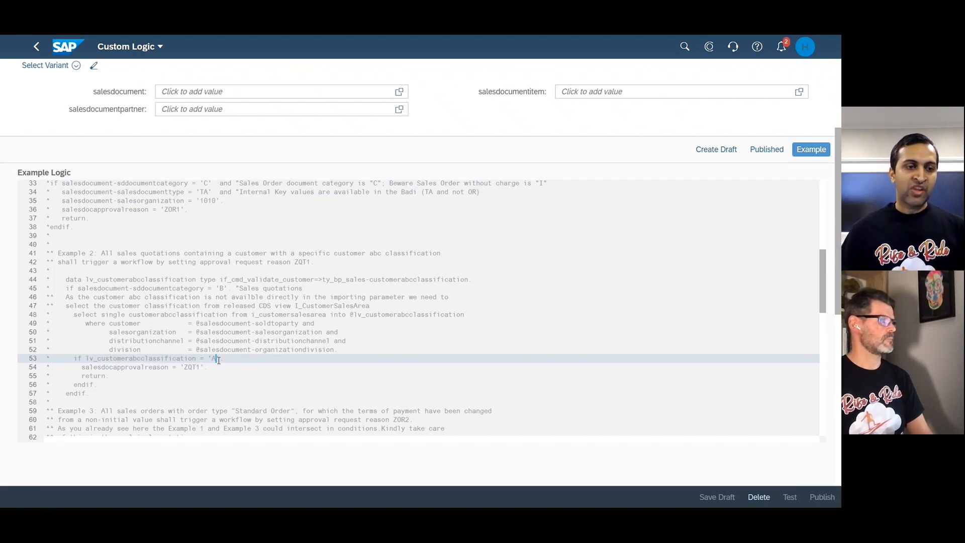
{"action": "scroll", "coordinate": [219, 360], "scroll_direction": "down", "scroll_amount": 1}
{"action": "scroll", "coordinate": [218, 360], "scroll_direction": "down", "scroll_amount": 3}
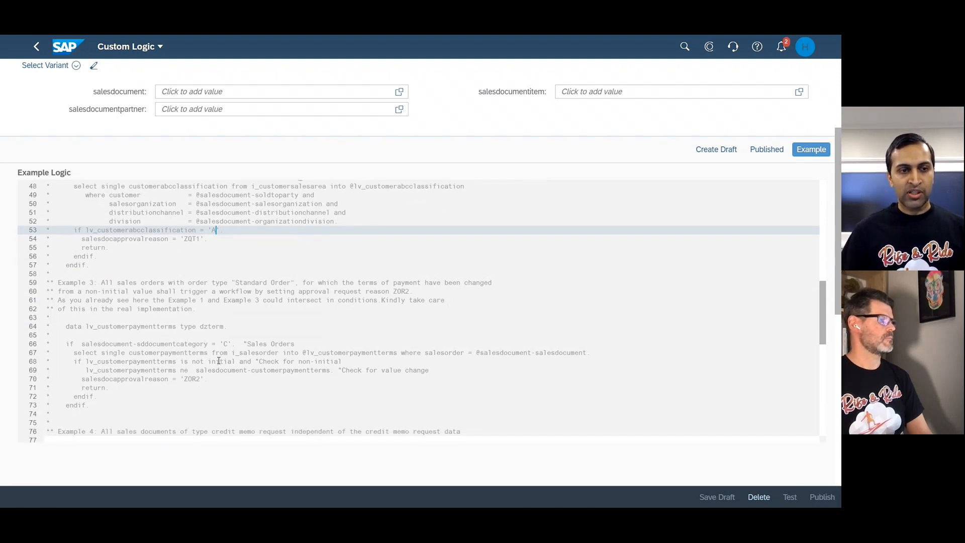
{"action": "scroll", "coordinate": [218, 360], "scroll_direction": "down", "scroll_amount": 1}
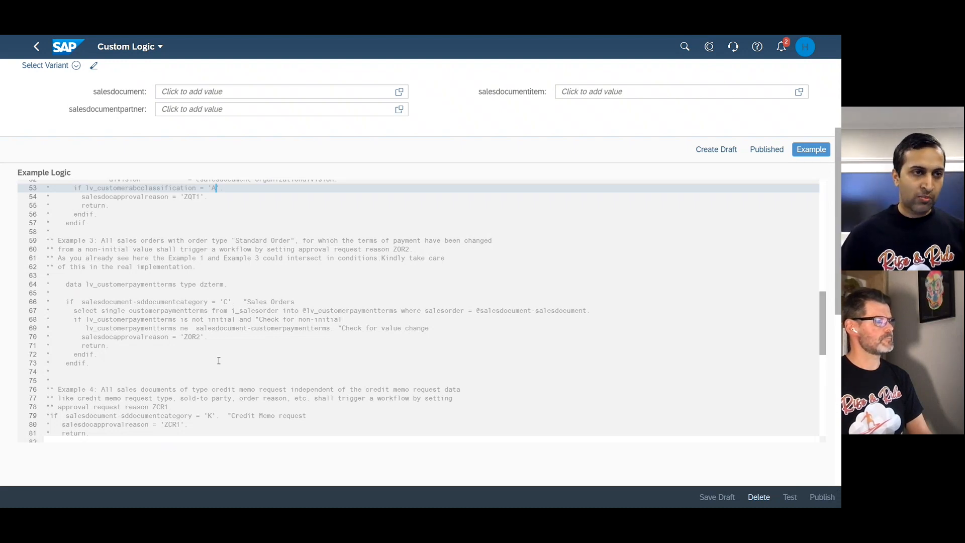
{"action": "scroll", "coordinate": [218, 360], "scroll_direction": "up", "scroll_amount": 10}
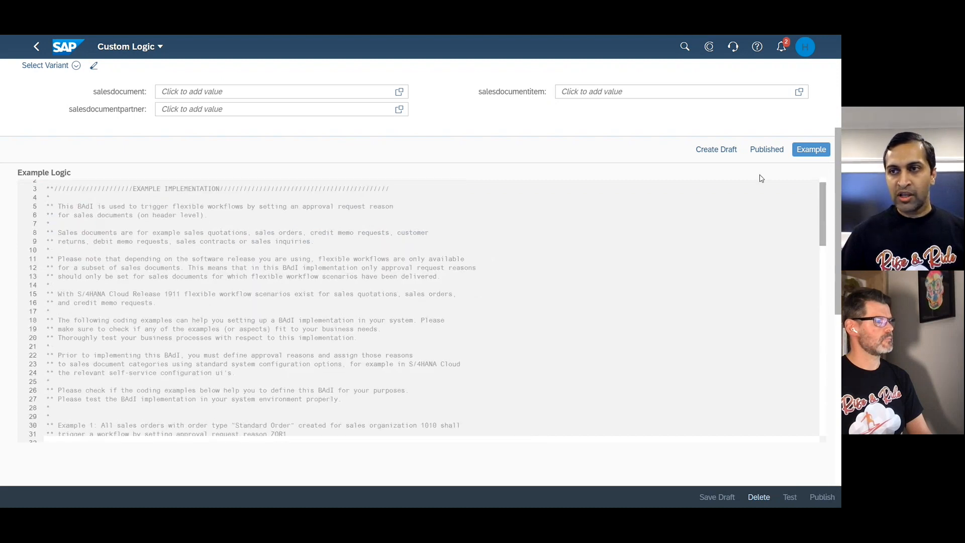
{"action": "left_click", "coordinate": [765, 150]}
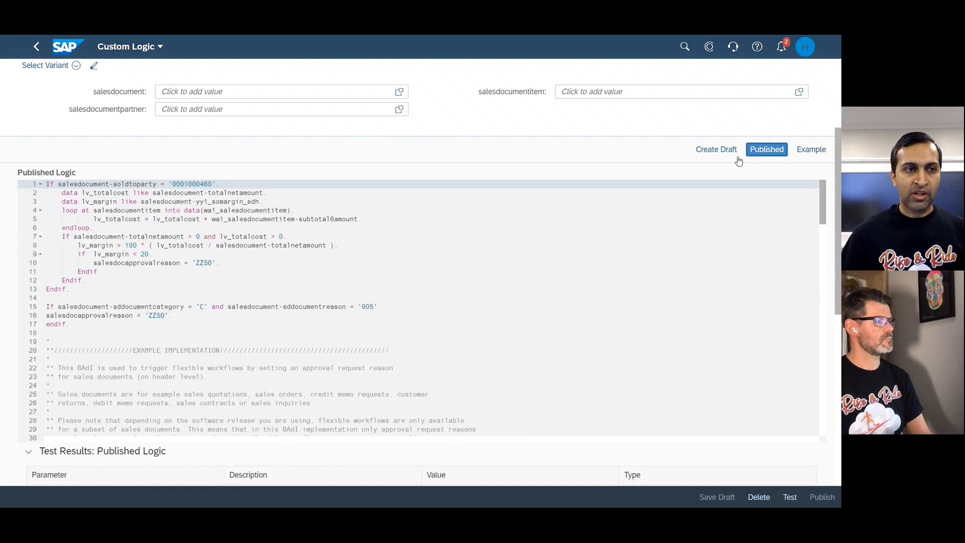
{"action": "scroll", "coordinate": [468, 278], "scroll_direction": "up", "scroll_amount": 2}
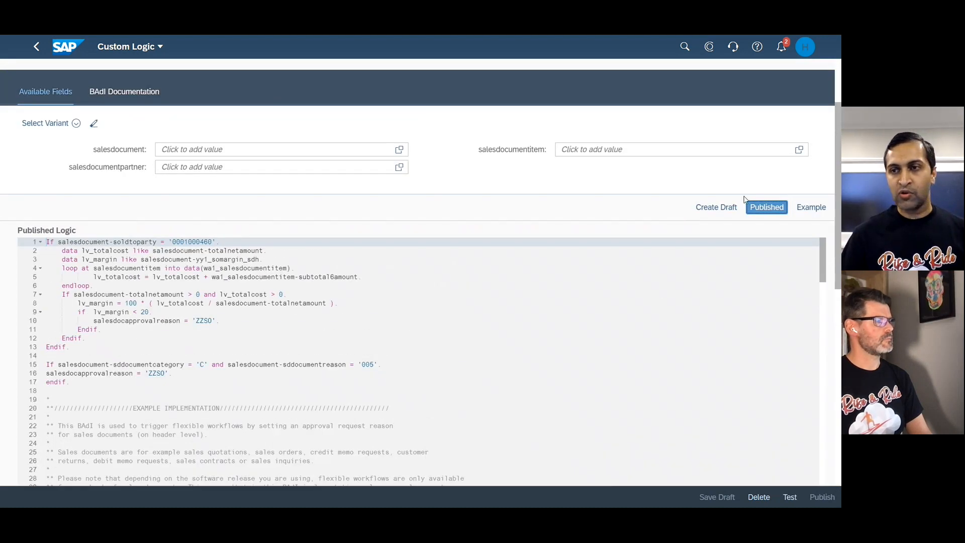
Create a draft of the published SalesDocAprvRsn logic and compare the draft with the published version.
{"action": "left_click", "coordinate": [718, 207]}
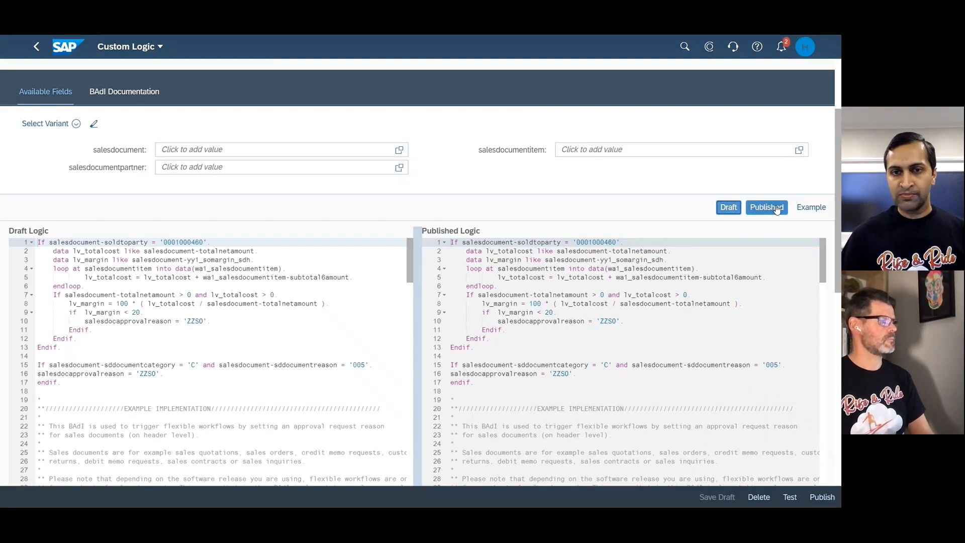
{"action": "scroll", "coordinate": [585, 292], "scroll_direction": "down", "scroll_amount": 1}
{"action": "scroll", "coordinate": [586, 292], "scroll_direction": "up", "scroll_amount": 1}
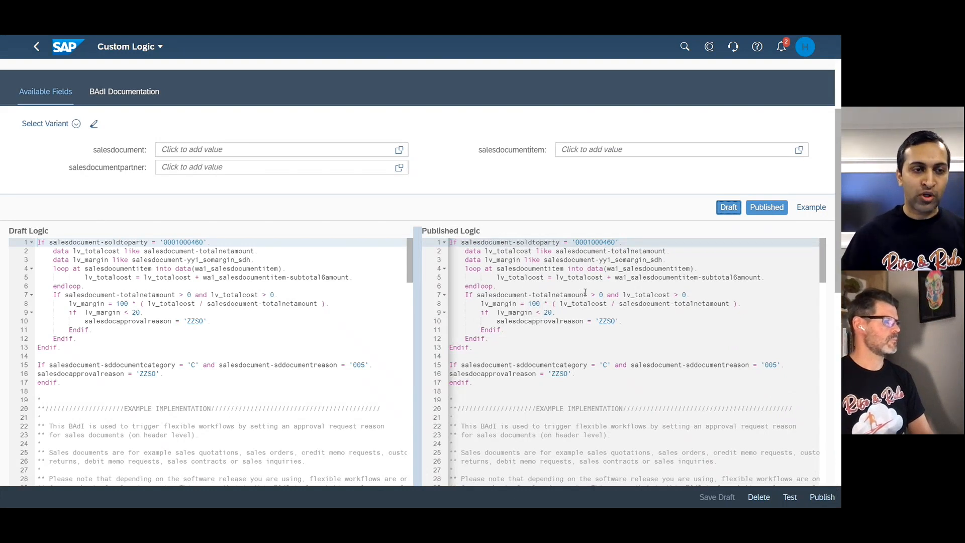
{"action": "left_click", "coordinate": [65, 270]}
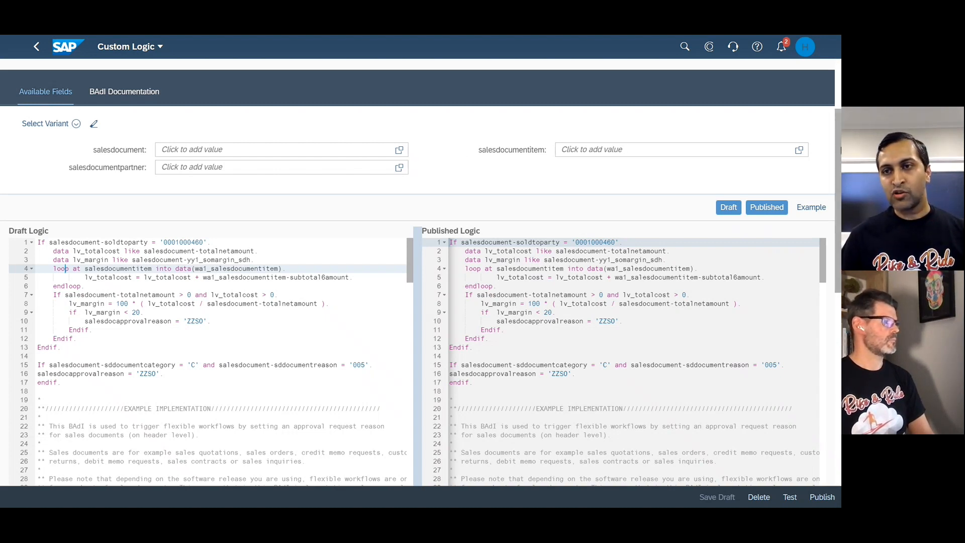
Look through the fields available in the salesdocumentitem parameter, locate subtotal6amount, and cancel without adding an entry.
{"action": "left_click", "coordinate": [798, 150]}
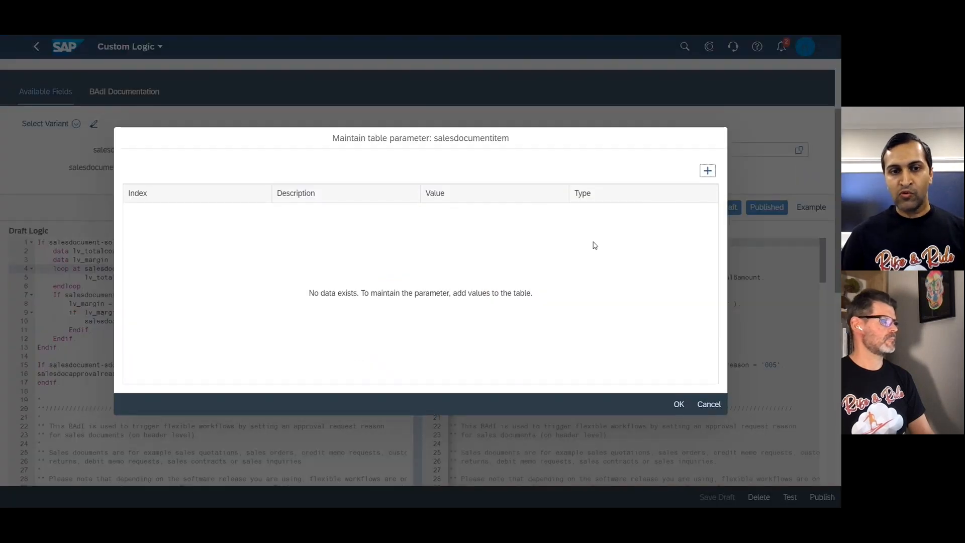
{"action": "left_click", "coordinate": [708, 171]}
{"action": "left_click", "coordinate": [136, 213]}
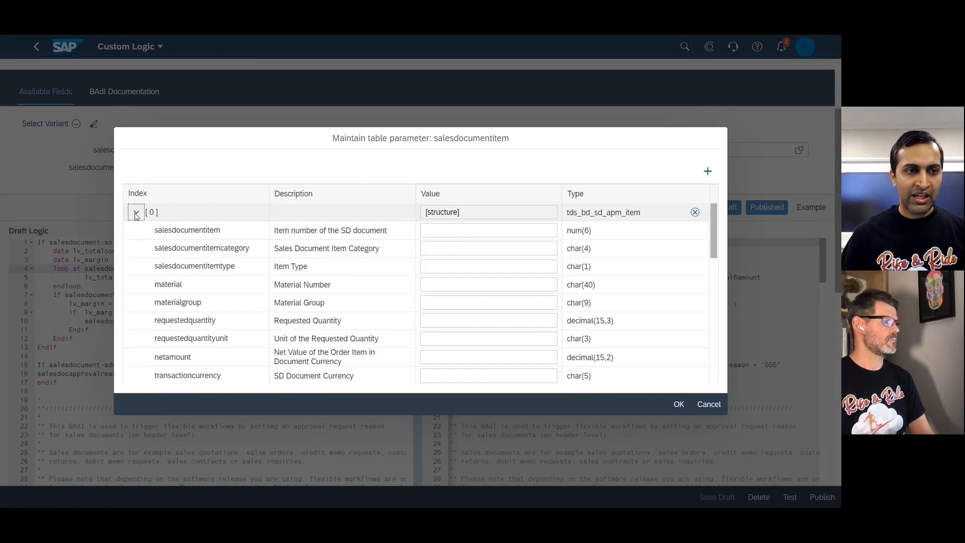
{"action": "scroll", "coordinate": [149, 356], "scroll_direction": "down", "scroll_amount": 10}
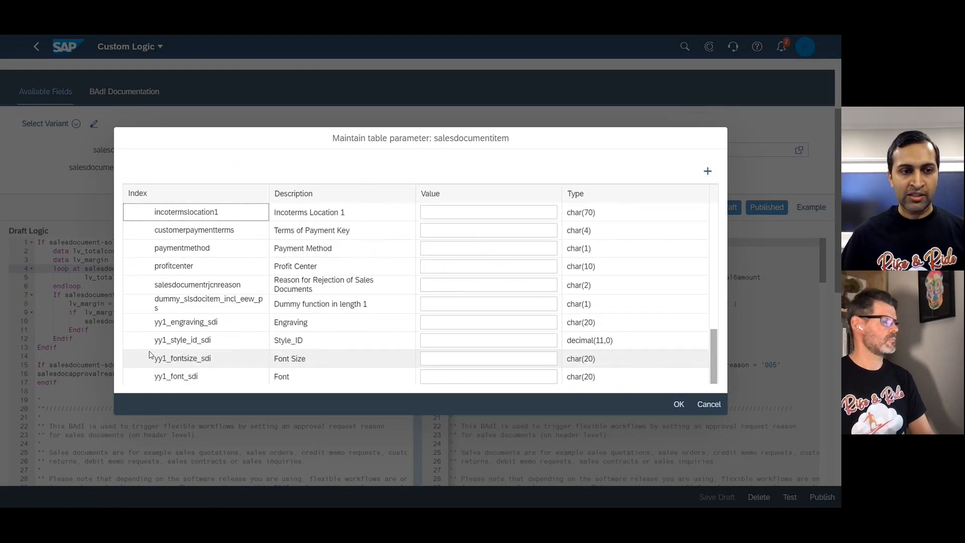
{"action": "scroll", "coordinate": [149, 355], "scroll_direction": "up", "scroll_amount": 10}
{"action": "scroll", "coordinate": [149, 355], "scroll_direction": "down", "scroll_amount": 3}
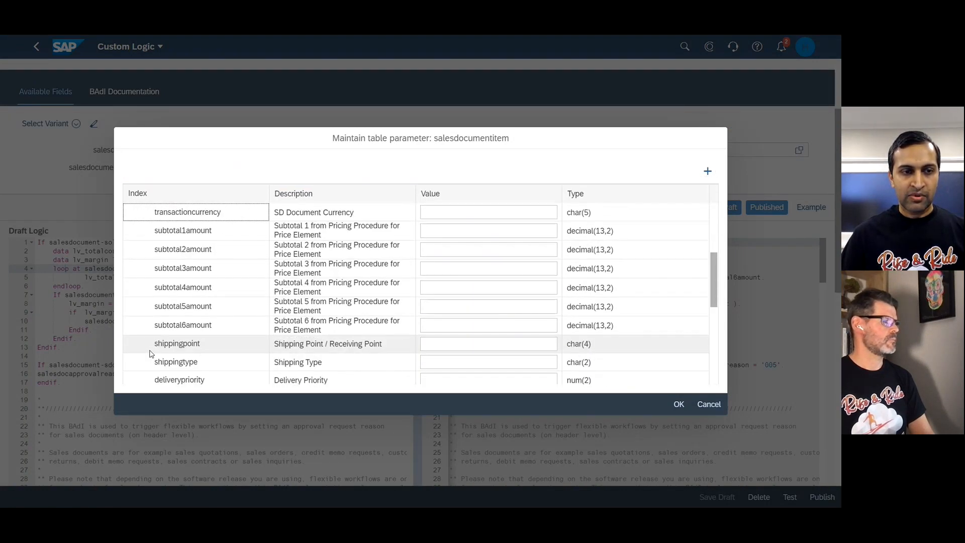
{"action": "triple_click", "coordinate": [307, 330]}
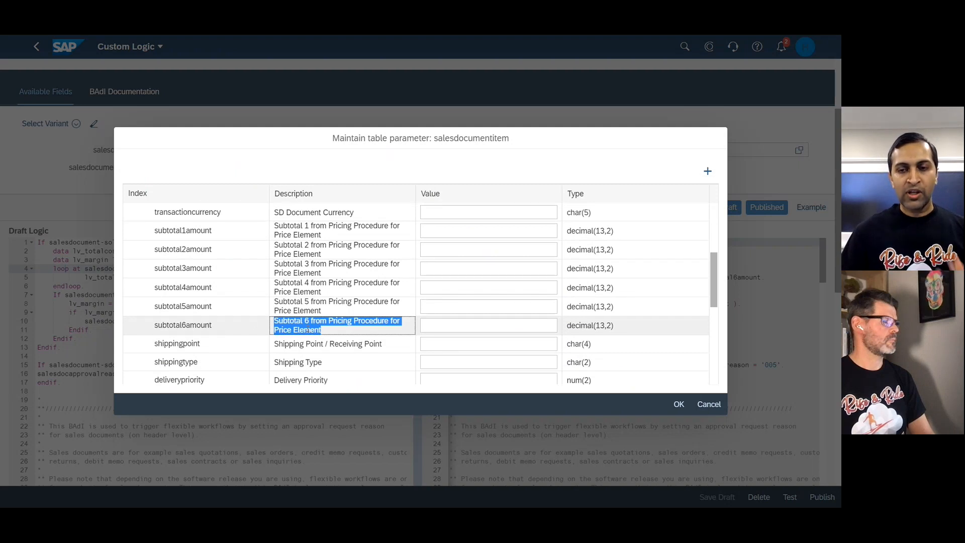
{"action": "left_click", "coordinate": [708, 405]}
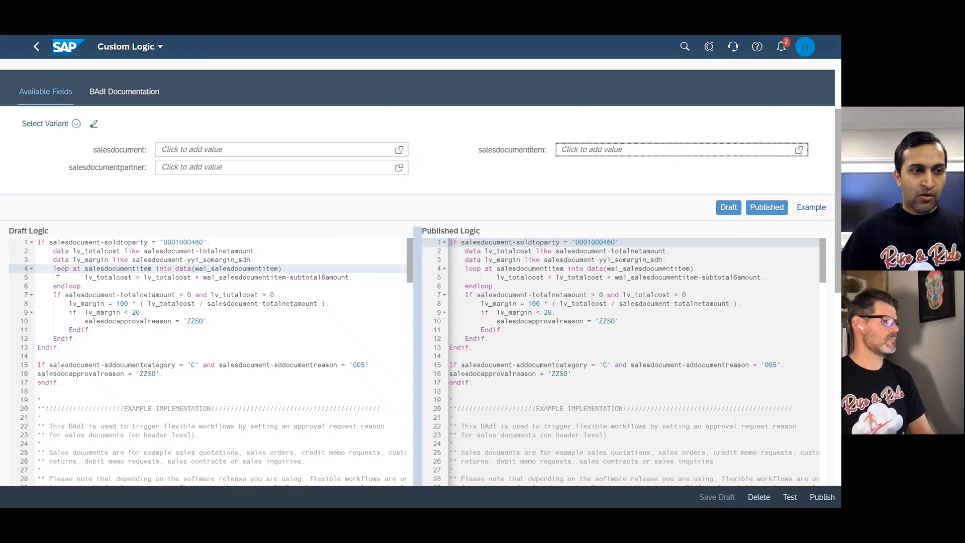
Examine the draft logic's item cost loop, margin calculation and condition for margins below 20.
{"action": "left_click_drag", "start_coordinate": [53, 269], "coordinate": [95, 287]}
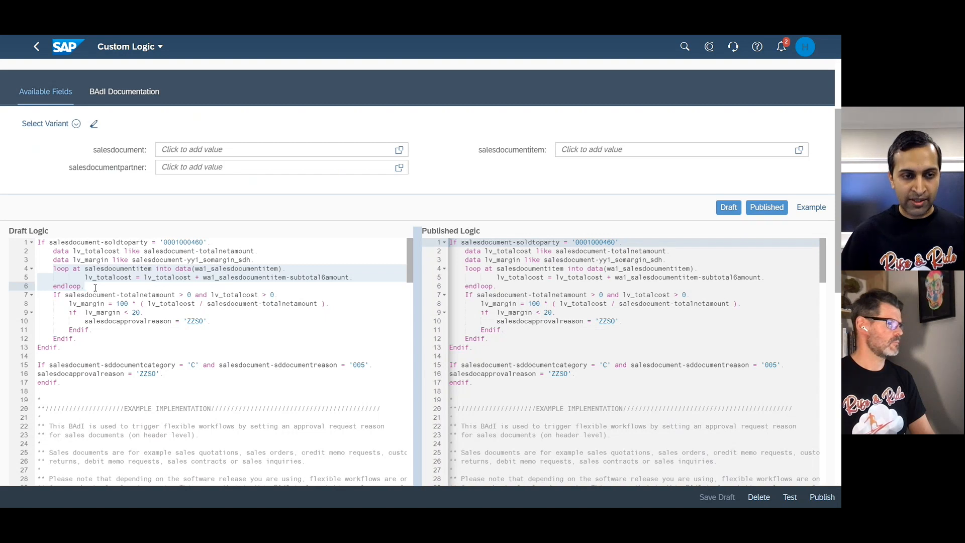
{"action": "left_click", "coordinate": [82, 251]}
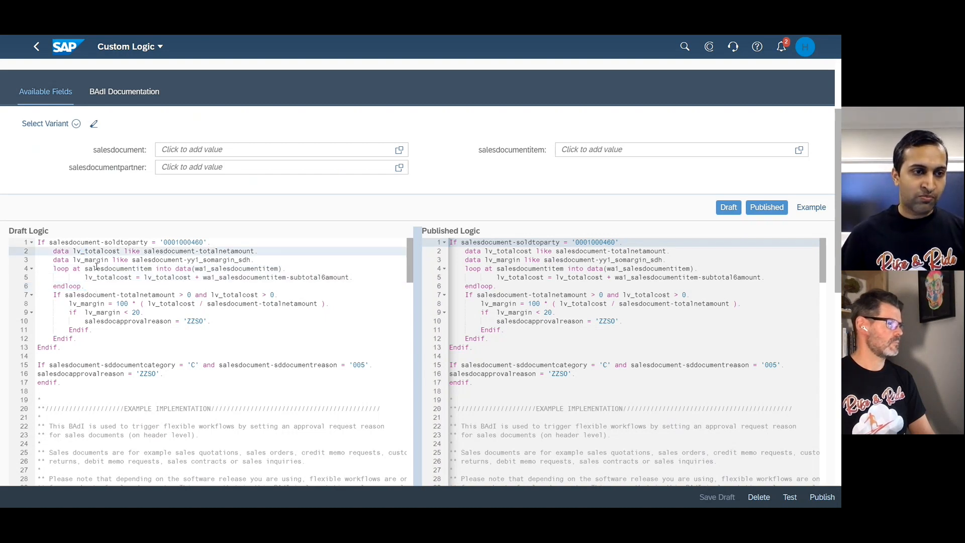
{"action": "left_click_drag", "start_coordinate": [54, 268], "coordinate": [92, 291]}
{"action": "left_click", "coordinate": [53, 303]}
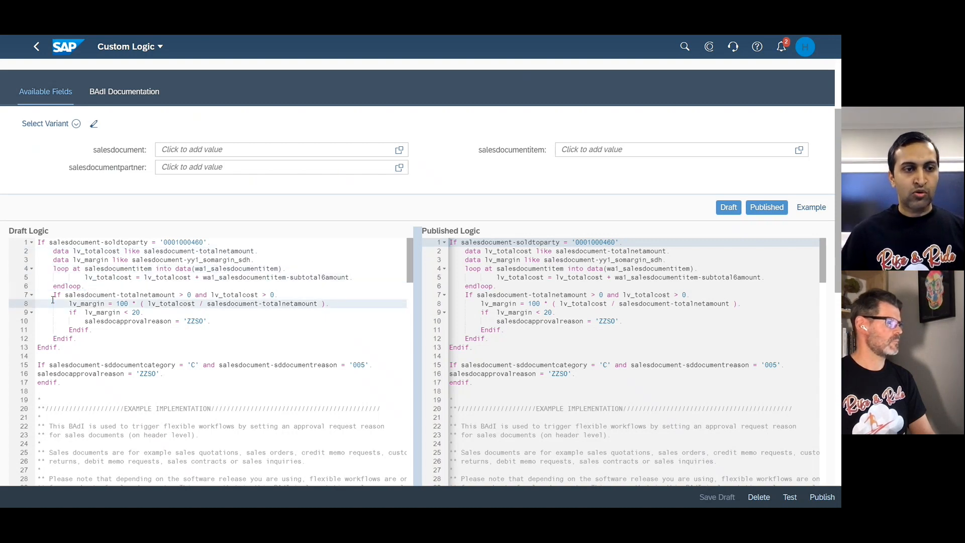
{"action": "left_click", "coordinate": [152, 295]}
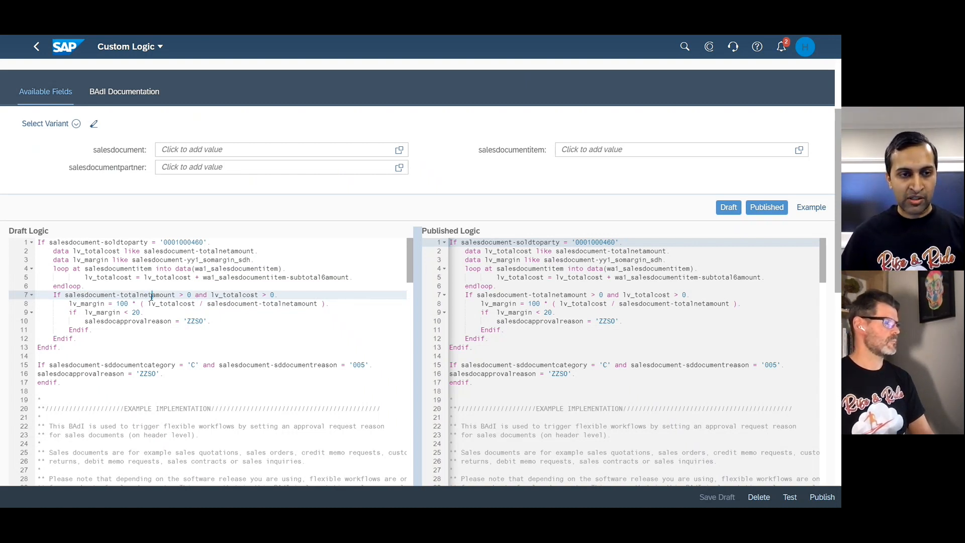
{"action": "left_click", "coordinate": [89, 303]}
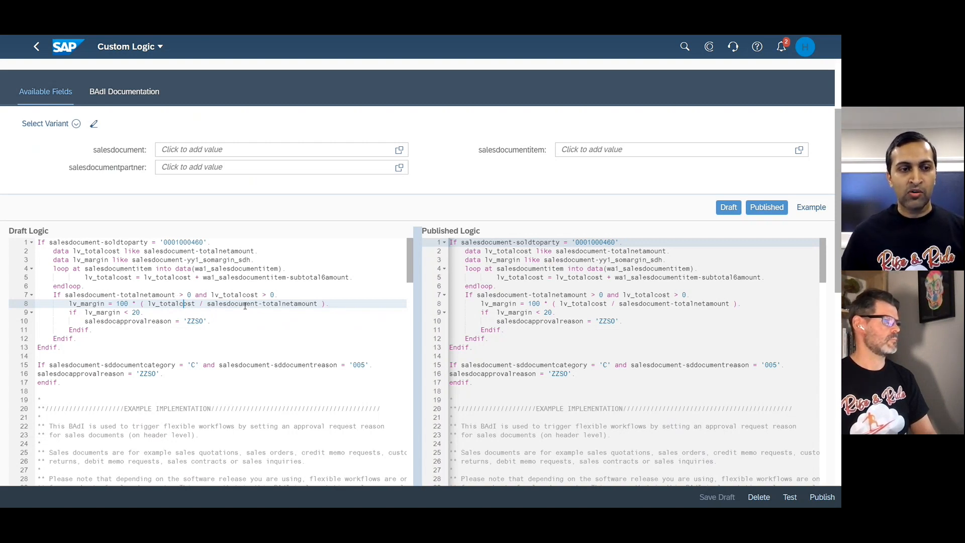
{"action": "left_click", "coordinate": [104, 314]}
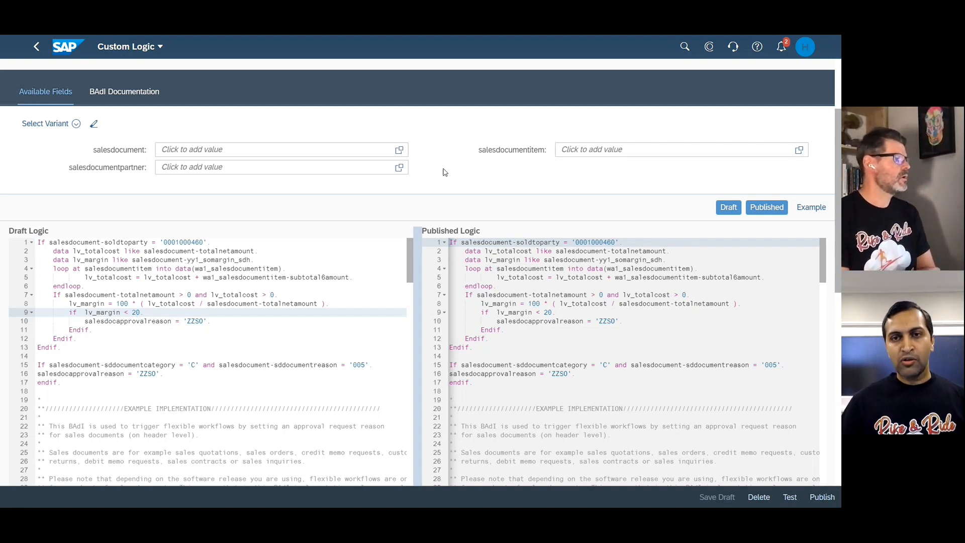
Review the subtotal, logistics and custom fields of the salesdocumentitem parameter again and close it without changes.
{"action": "left_click", "coordinate": [800, 150]}
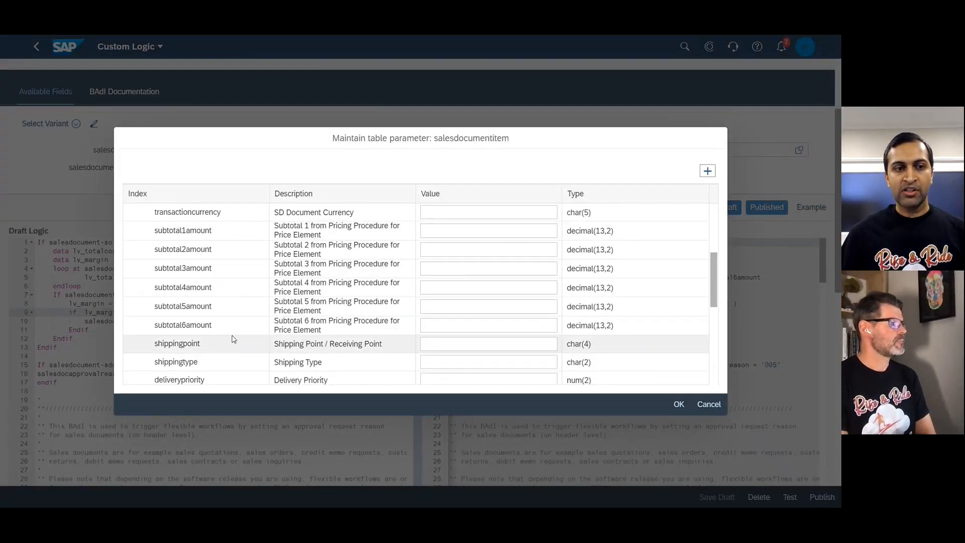
{"action": "scroll", "coordinate": [232, 339], "scroll_direction": "up", "scroll_amount": 5}
{"action": "scroll", "coordinate": [232, 339], "scroll_direction": "down", "scroll_amount": 8}
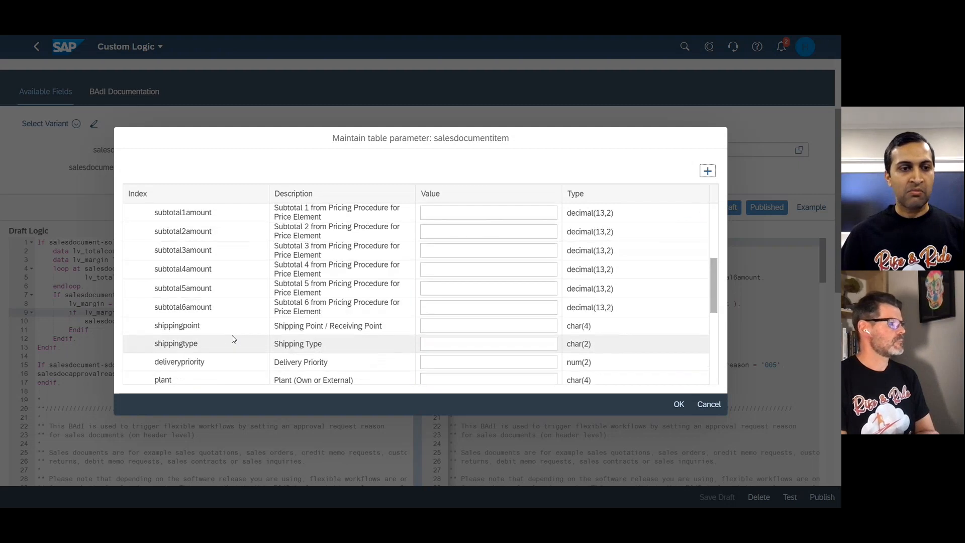
{"action": "scroll", "coordinate": [233, 339], "scroll_direction": "down", "scroll_amount": 3}
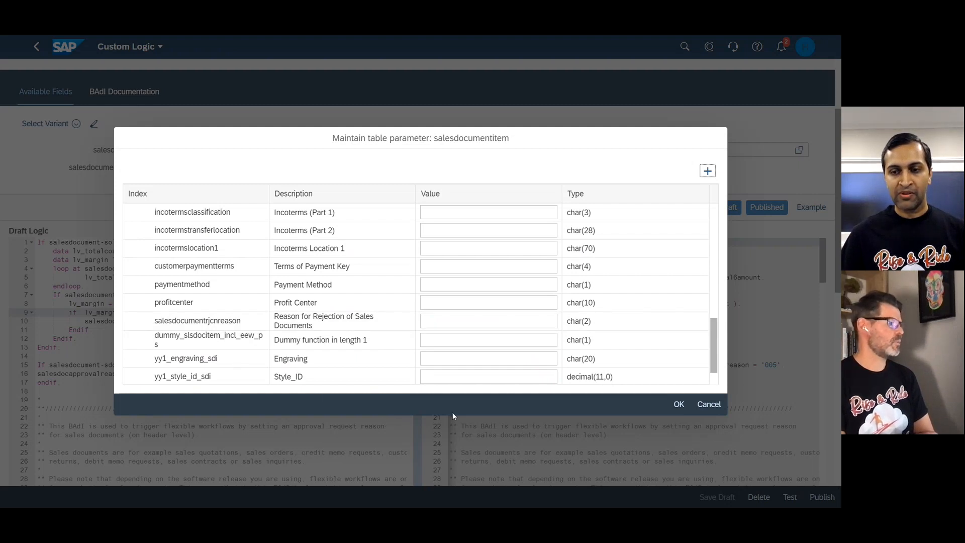
{"action": "left_click", "coordinate": [708, 404]}
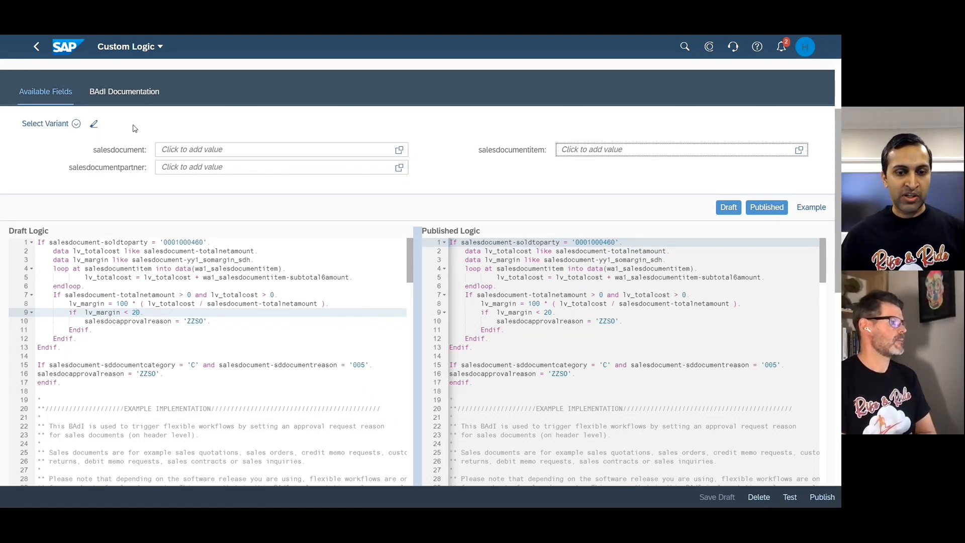
In Manage Sales Document Workflows, display the workflows for sales orders and examine New Workflow's start conditions and steps.
{"action": "left_click", "coordinate": [63, 43]}
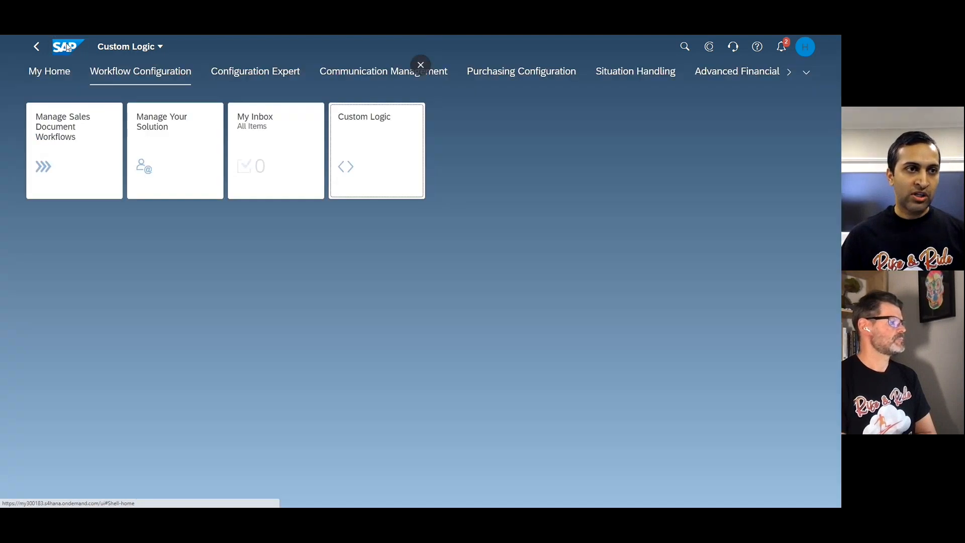
{"action": "left_click", "coordinate": [73, 155]}
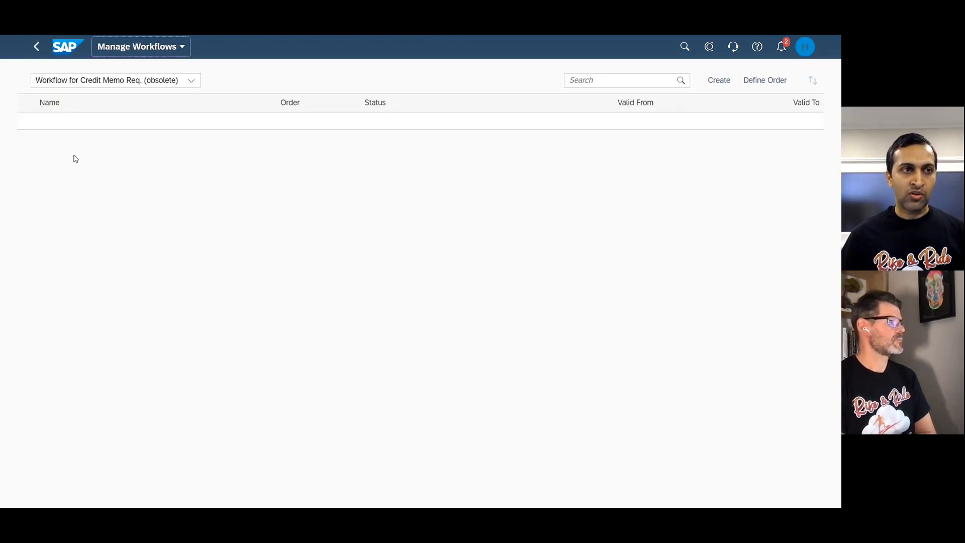
{"action": "left_click", "coordinate": [179, 84]}
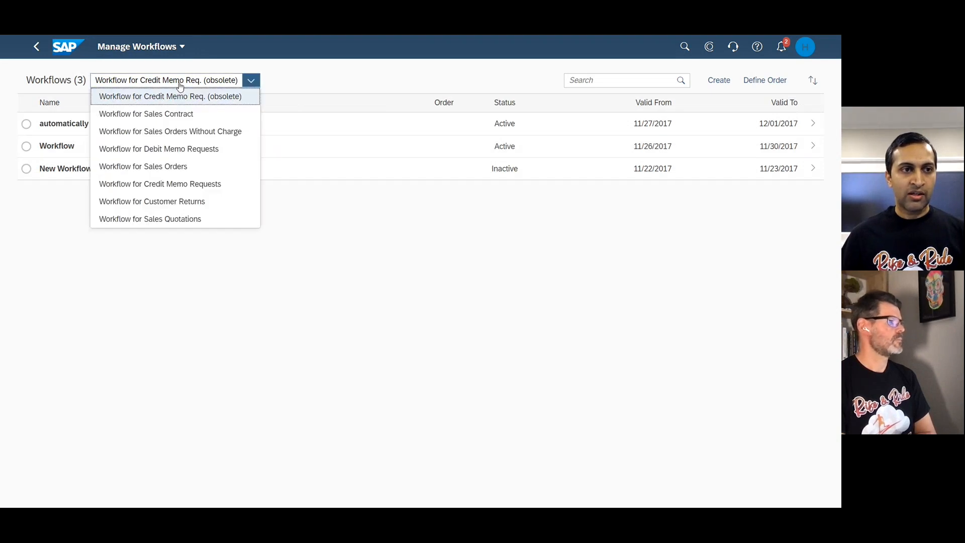
{"action": "left_click", "coordinate": [169, 166]}
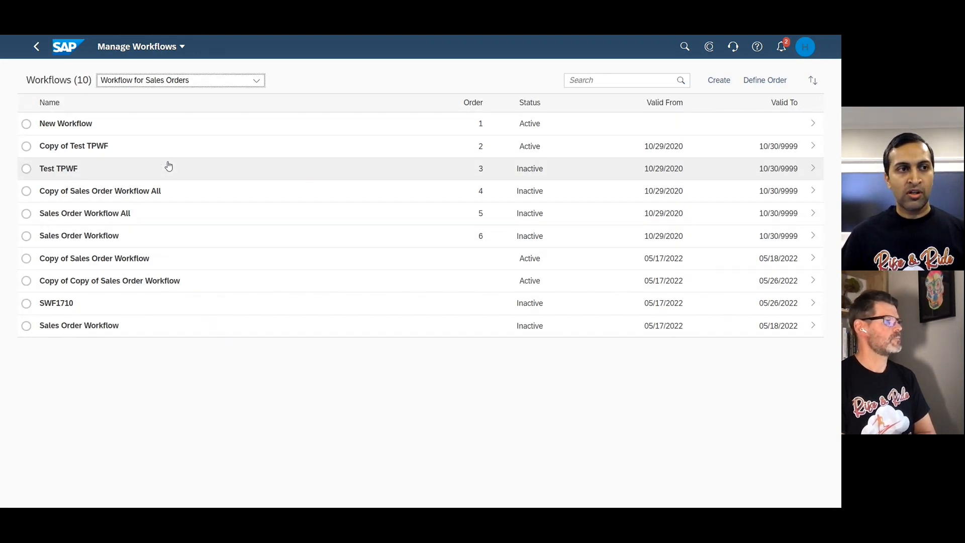
{"action": "left_click", "coordinate": [158, 131]}
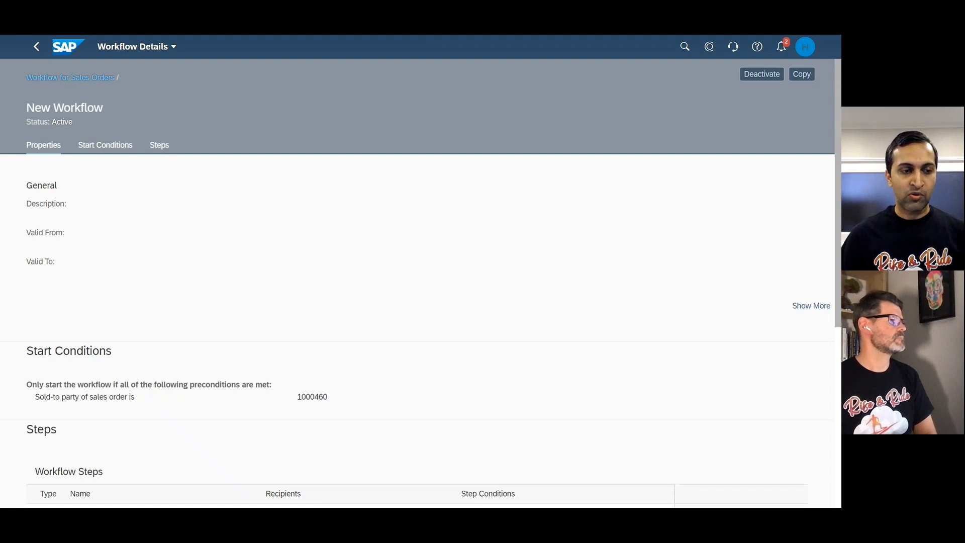
{"action": "scroll", "coordinate": [99, 390], "scroll_direction": "down", "scroll_amount": 2}
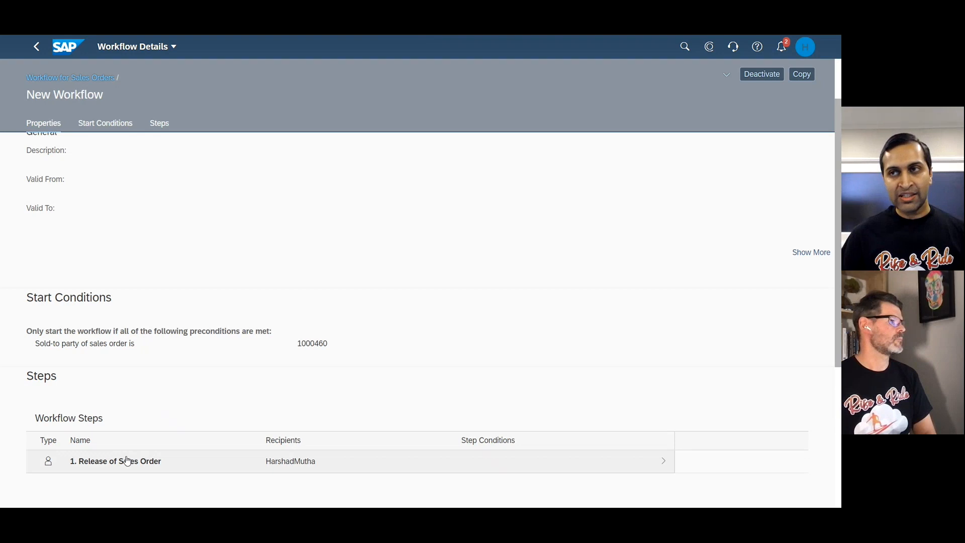
Open the most recent sales order release task from the notifications and request rework with the decision note "Please ensure 20% margin".
{"action": "left_click", "coordinate": [781, 48]}
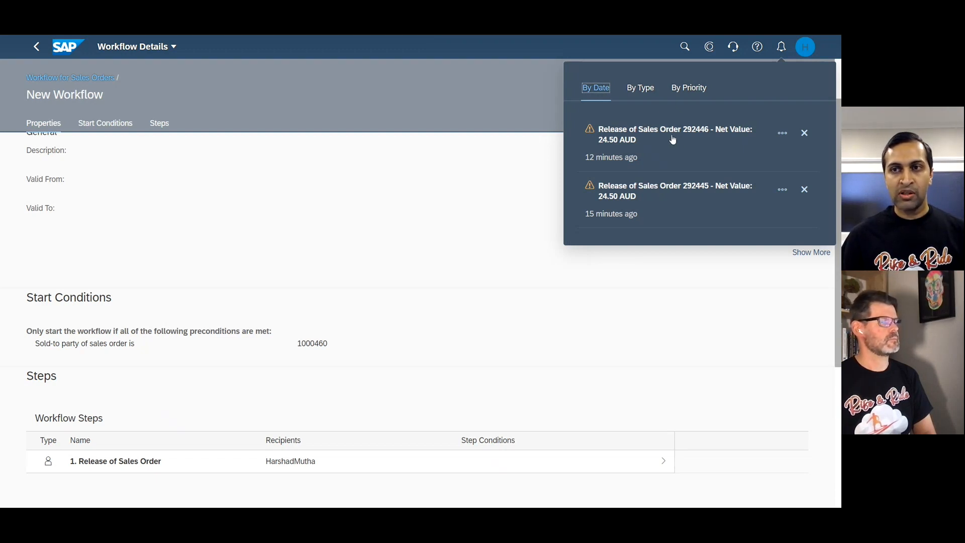
{"action": "left_click", "coordinate": [671, 140]}
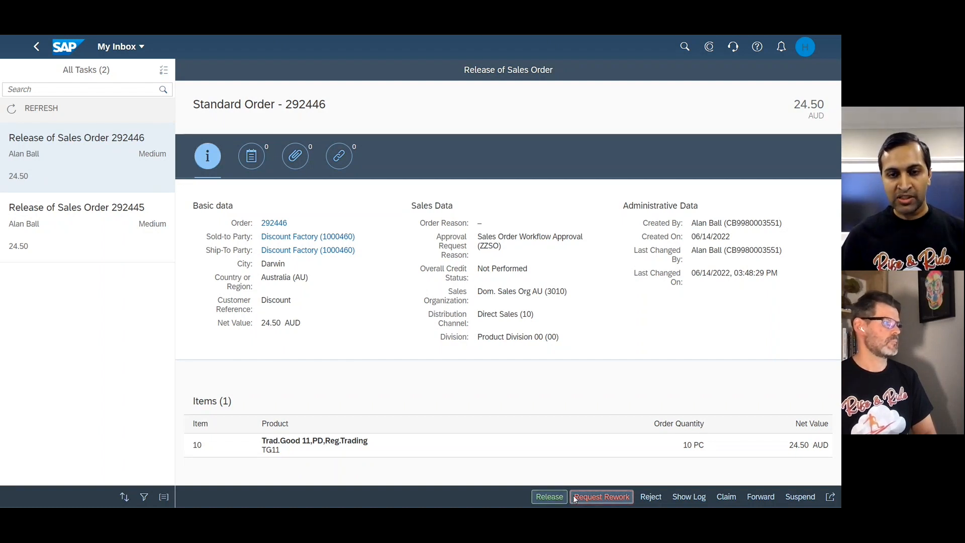
{"action": "left_click", "coordinate": [601, 496]}
{"action": "type", "text": "Pleas"}
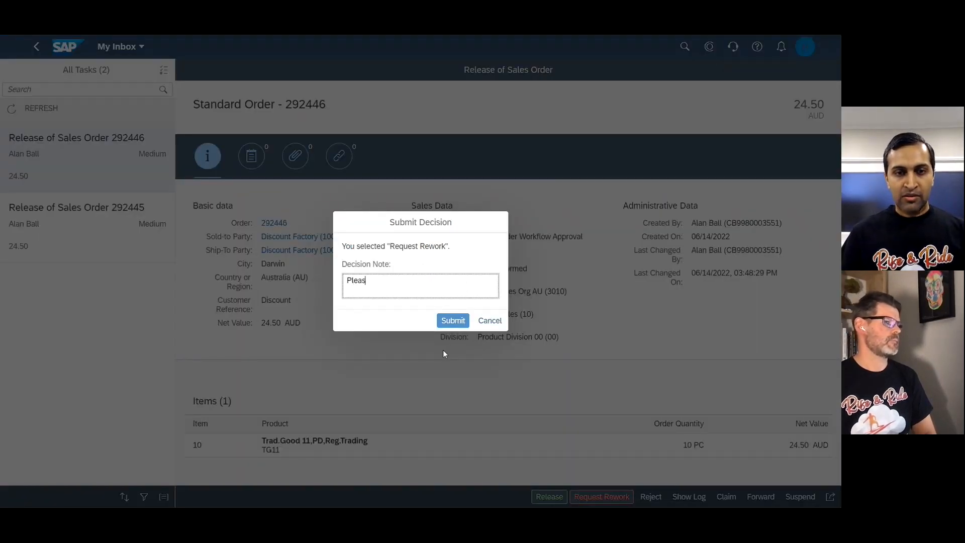
{"action": "type", "text": "e ensure "}
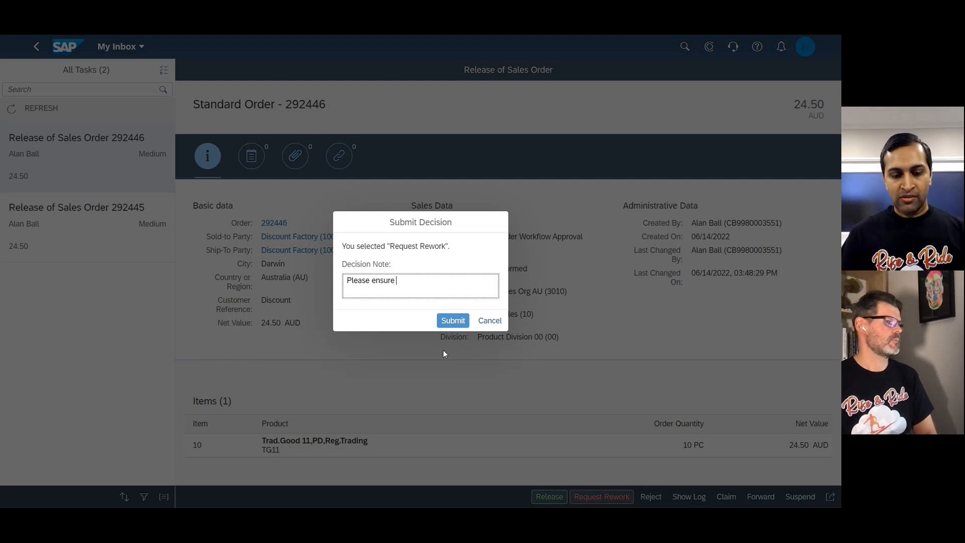
{"action": "type", "text": "20% margin"}
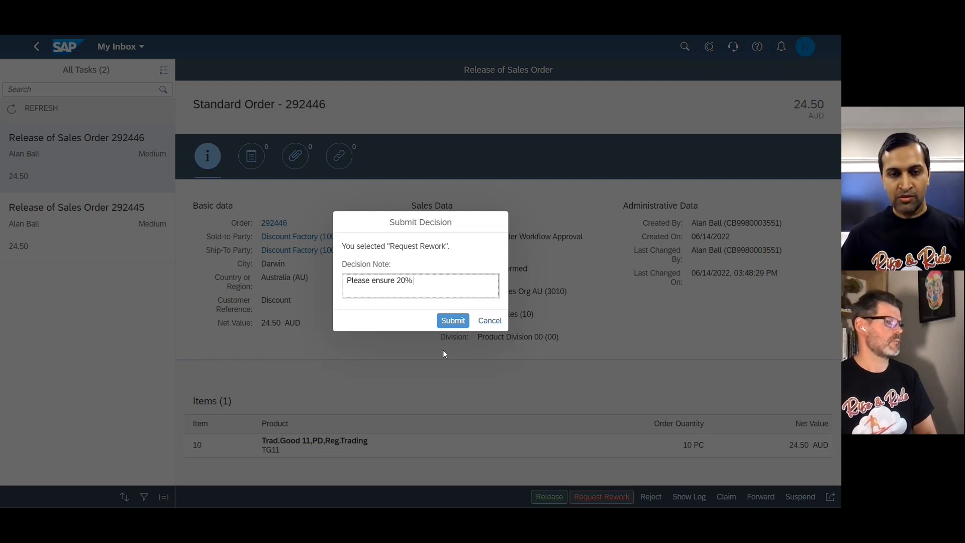
{"action": "left_click", "coordinate": [454, 320]}
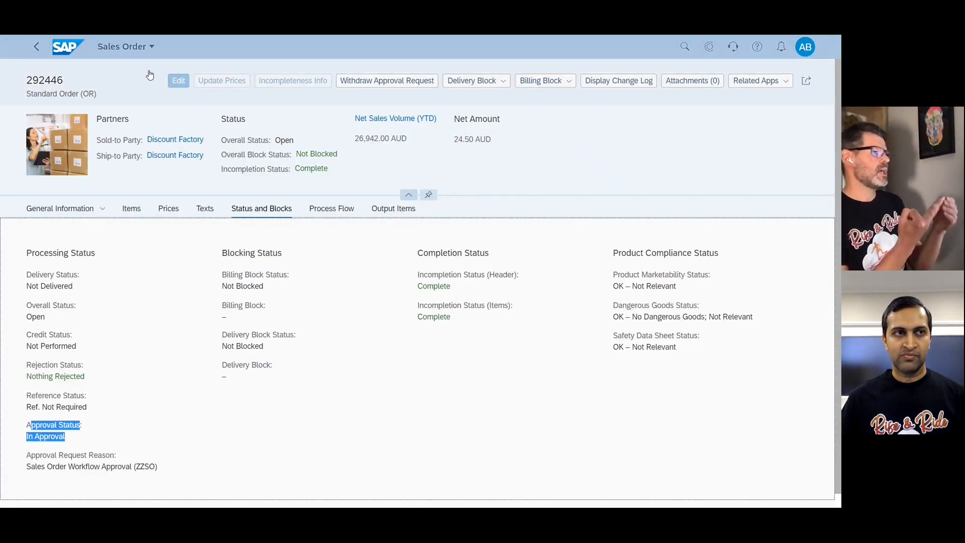
As the order's creator, open the rework task in My Inbox and display its comments.
{"action": "left_click", "coordinate": [81, 50]}
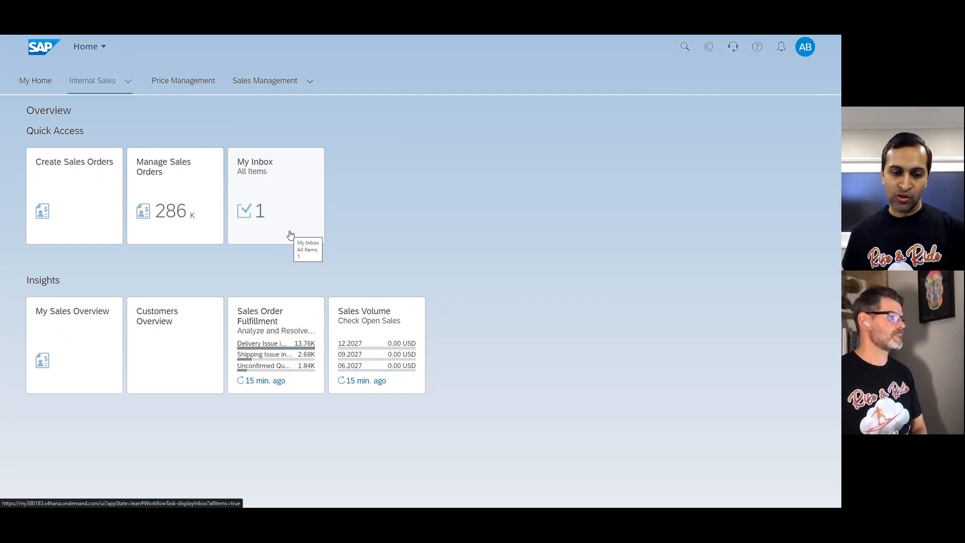
{"action": "left_click", "coordinate": [291, 235]}
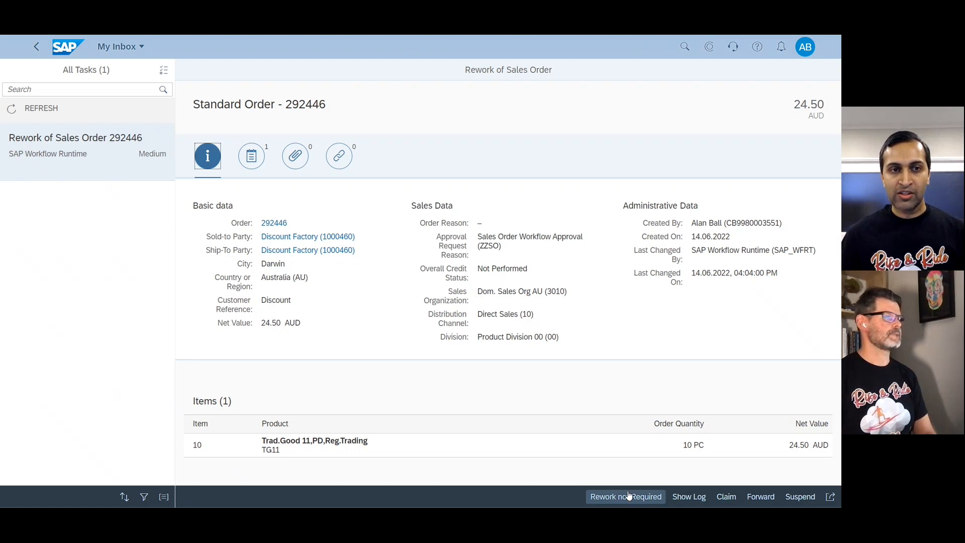
{"action": "left_click", "coordinate": [253, 155]}
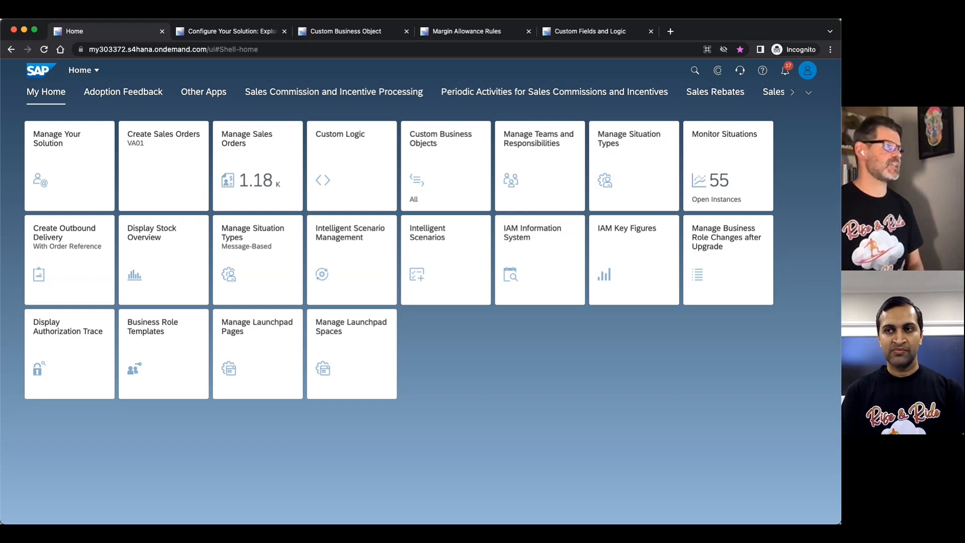
Start a sales order of type OR, entering the sold-to customer number and the customer reference Demo.
{"action": "left_click", "coordinate": [158, 150]}
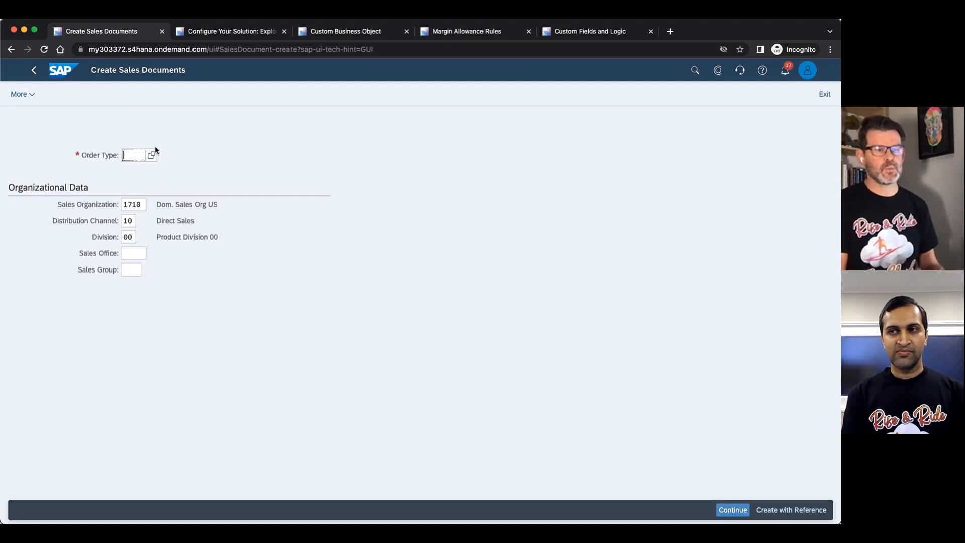
{"action": "type", "text": "or"}
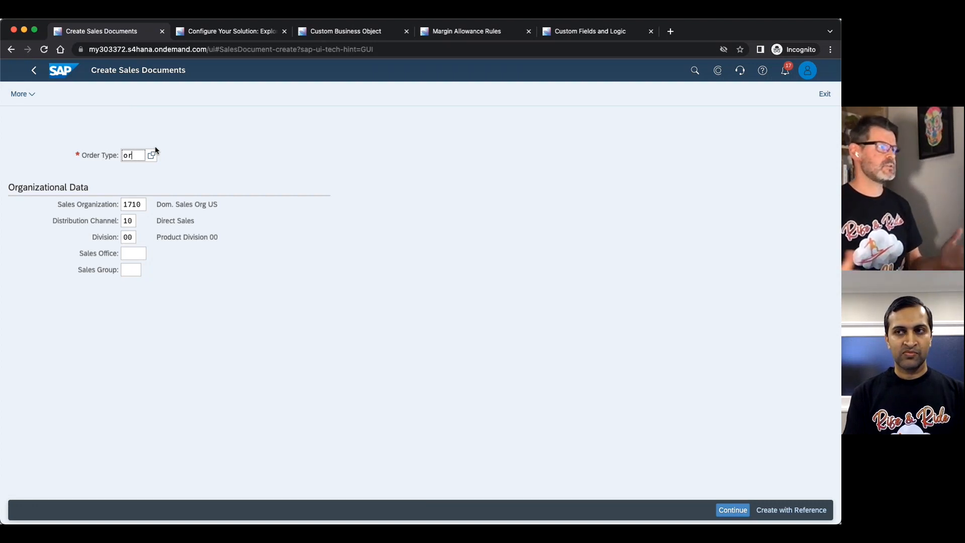
{"action": "key", "text": "Return"}
{"action": "type", "text": "1"}
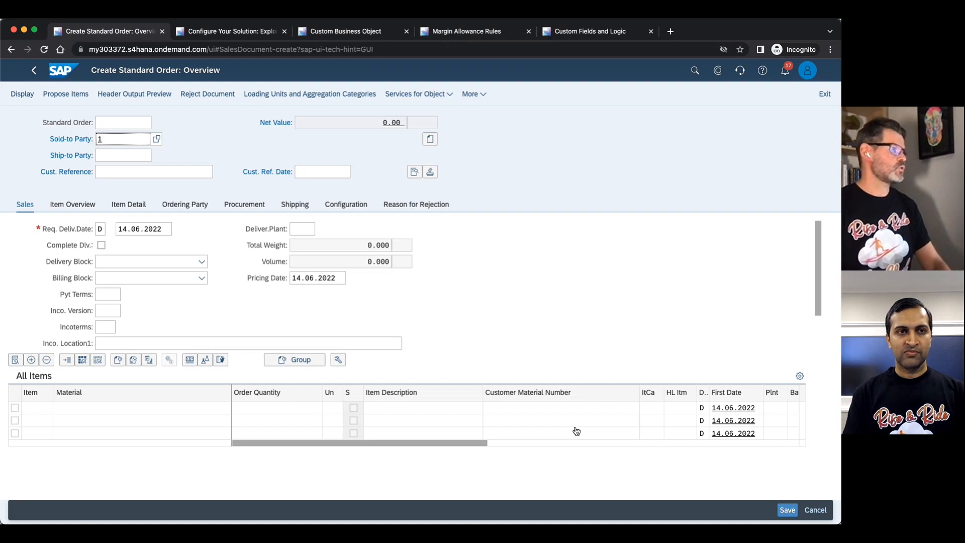
{"action": "left_click", "coordinate": [140, 161]}
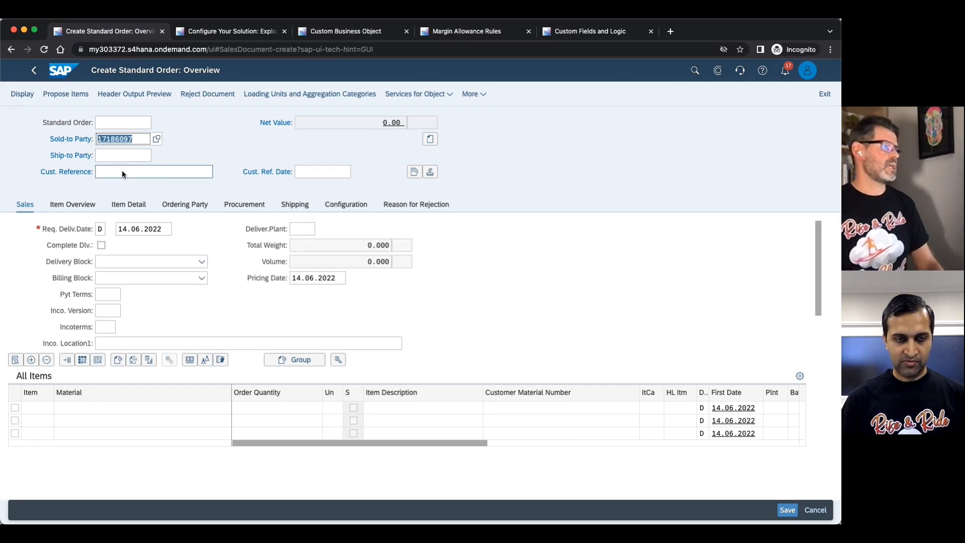
{"action": "left_click", "coordinate": [122, 173]}
{"action": "type", "text": "Demo"}
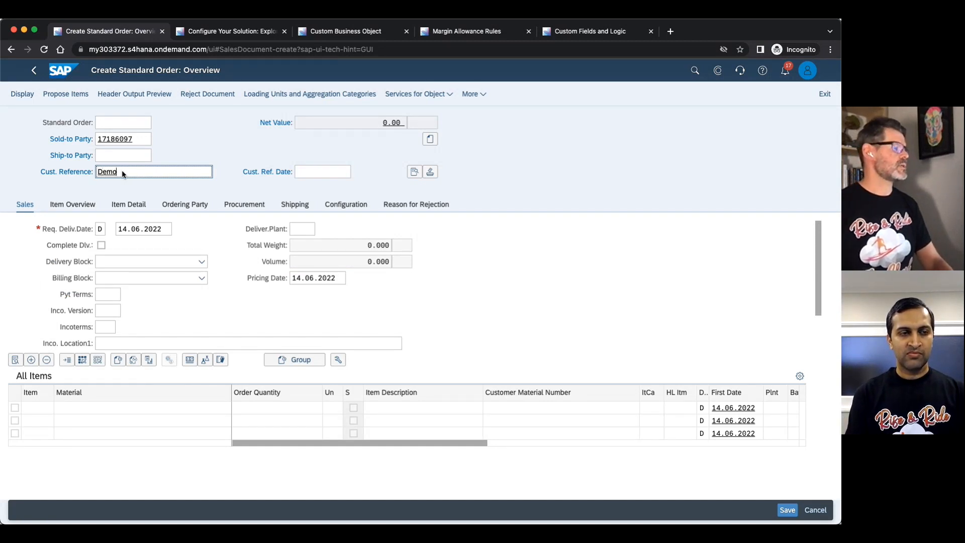
Add material PR-TG11 with an order quantity of 1 as the first order item.
{"action": "left_click", "coordinate": [115, 407]}
{"action": "type", "text": "pr-tg11"}
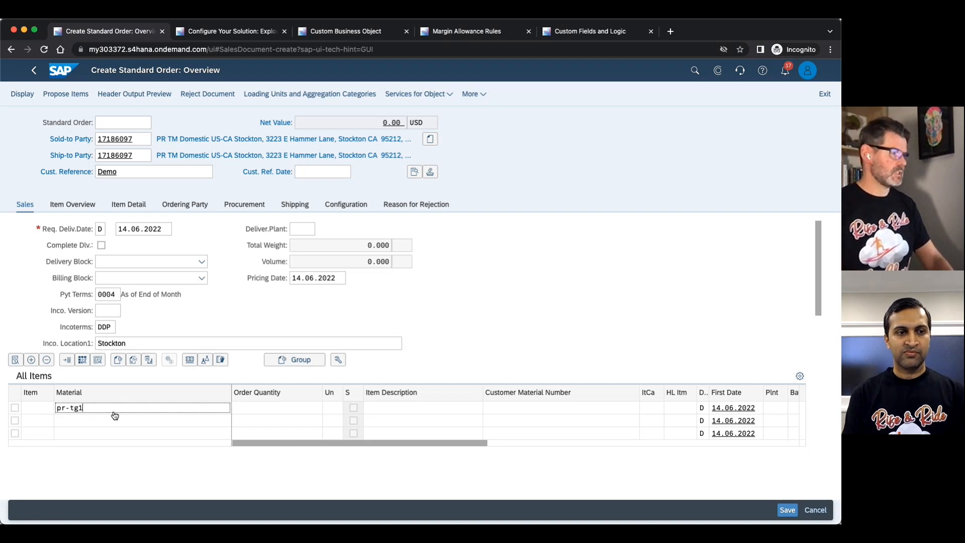
{"action": "key", "text": "Tab"}
{"action": "type", "text": "1"}
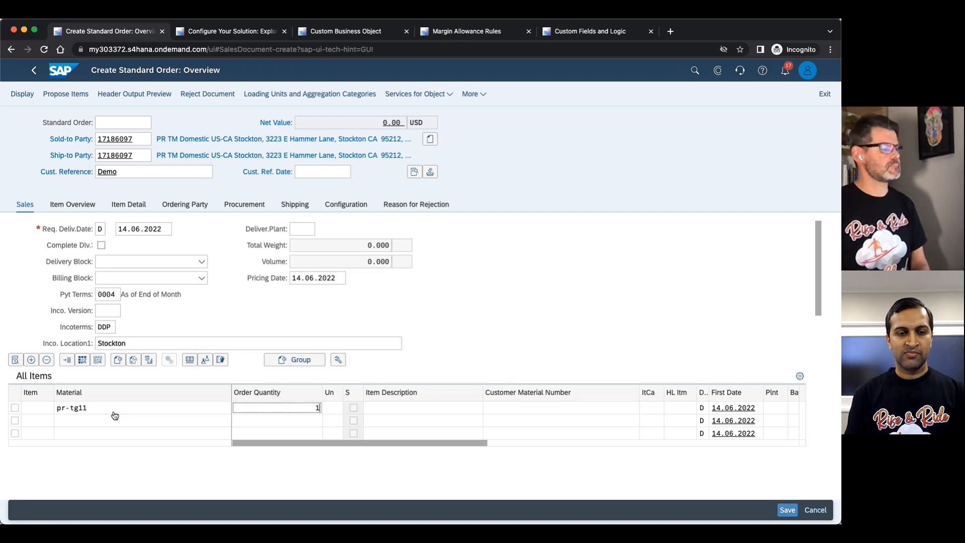
{"action": "key", "text": "Return"}
Display the pricing conditions of the PR-TG11 item and review its pricing elements down to the Margin condition.
{"action": "double_click", "coordinate": [28, 411]}
{"action": "left_click", "coordinate": [229, 191]}
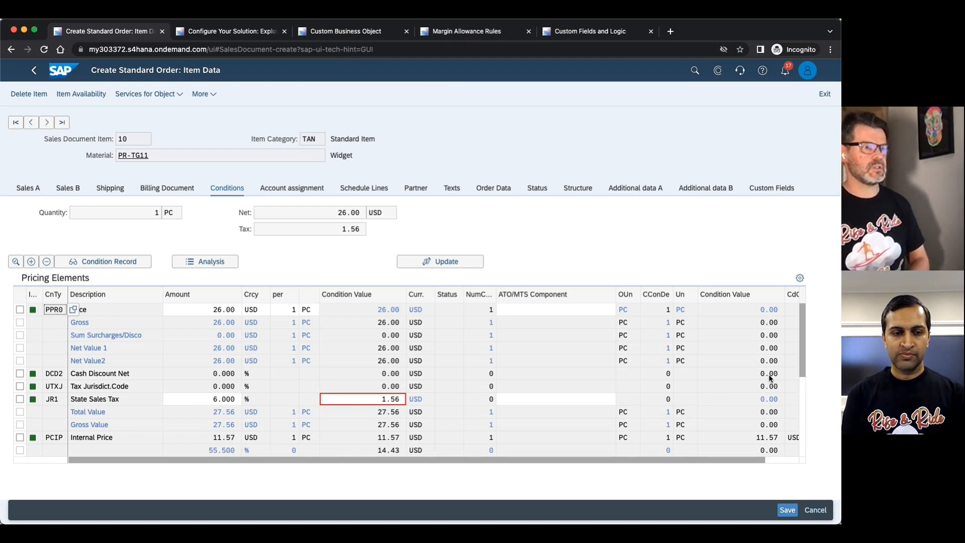
{"action": "left_click_drag", "start_coordinate": [803, 362], "coordinate": [803, 387]}
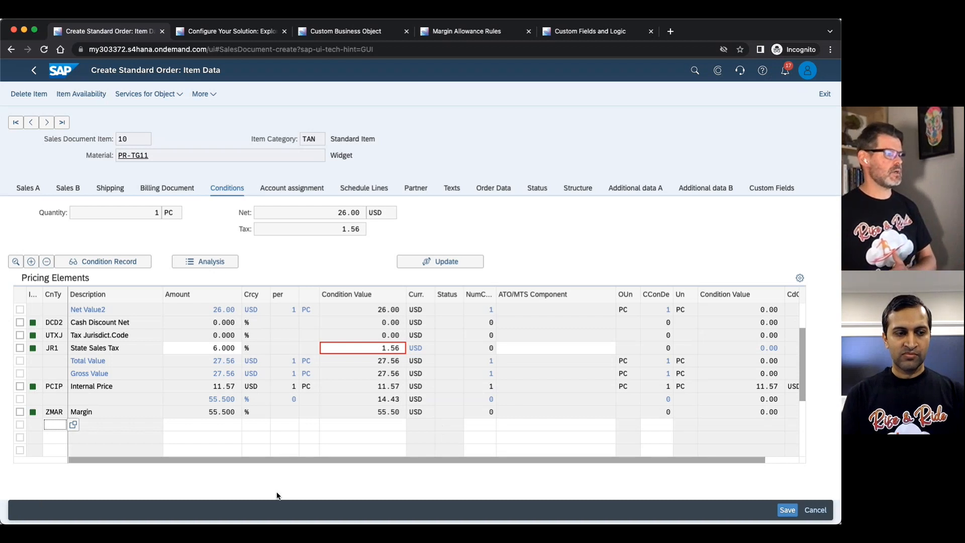
{"action": "left_click", "coordinate": [803, 315]}
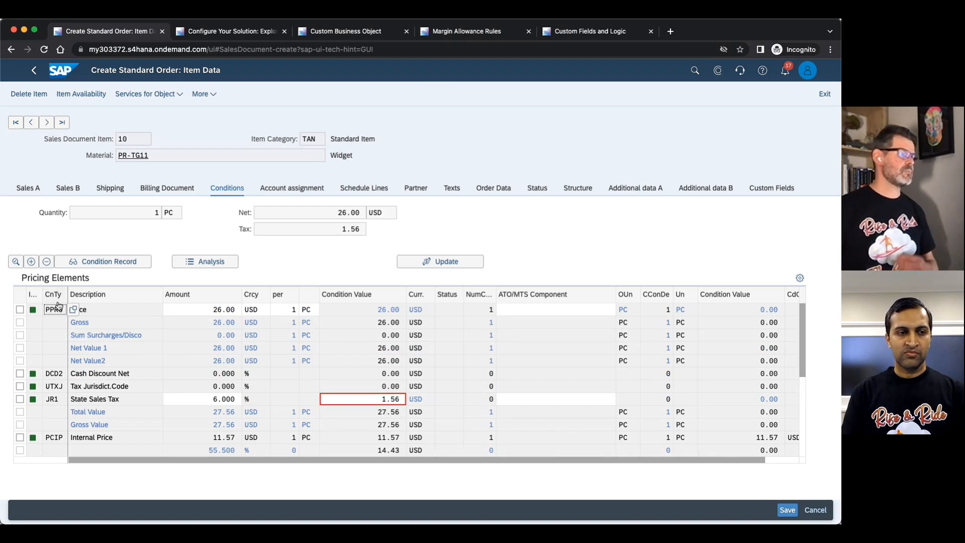
Add the condition type YK07 Customer Discount to the item's pricing elements with an amount of 90%.
{"action": "left_click", "coordinate": [31, 262]}
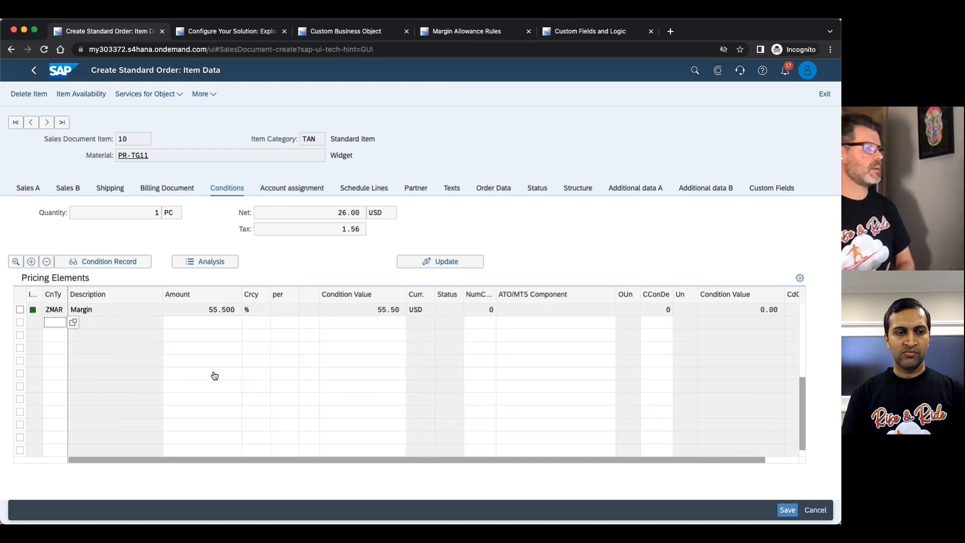
{"action": "left_click", "coordinate": [73, 322]}
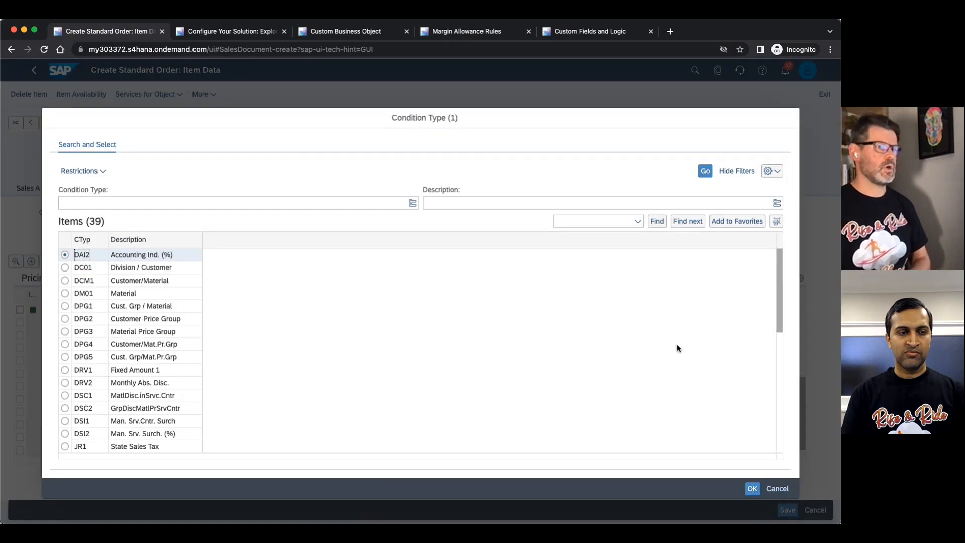
{"action": "scroll", "coordinate": [781, 378], "scroll_direction": "down", "scroll_amount": 1}
{"action": "scroll", "coordinate": [780, 378], "scroll_direction": "down", "scroll_amount": 5}
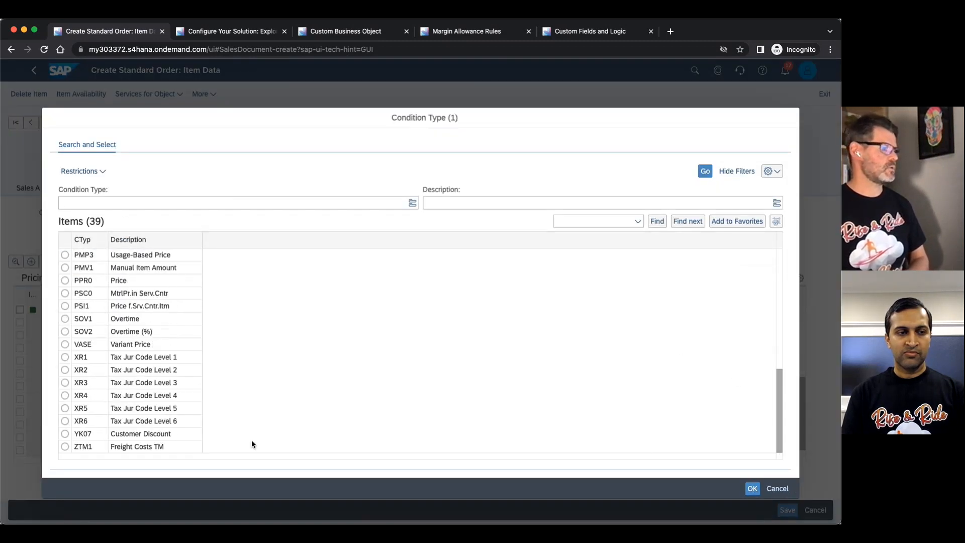
{"action": "left_click", "coordinate": [70, 435]}
{"action": "left_click", "coordinate": [752, 488]}
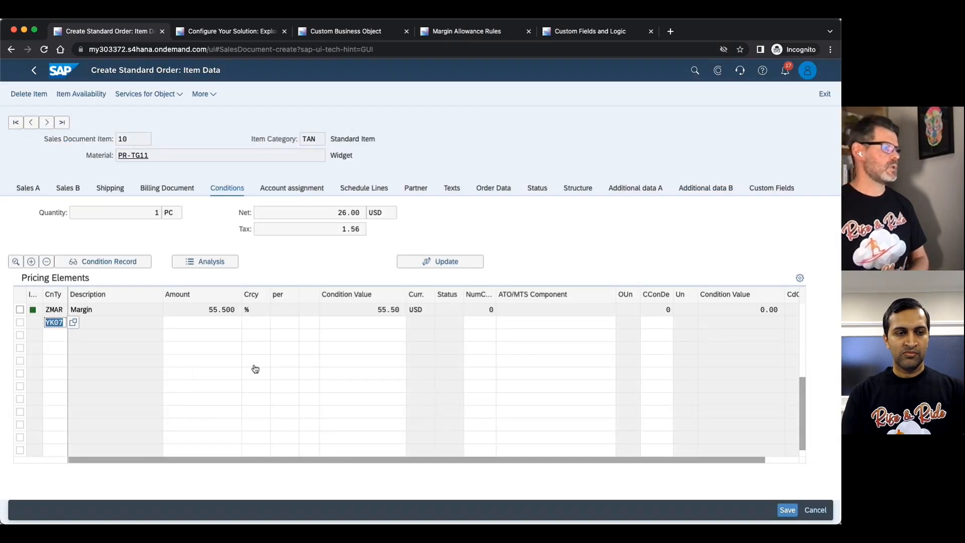
{"action": "left_click", "coordinate": [223, 327]}
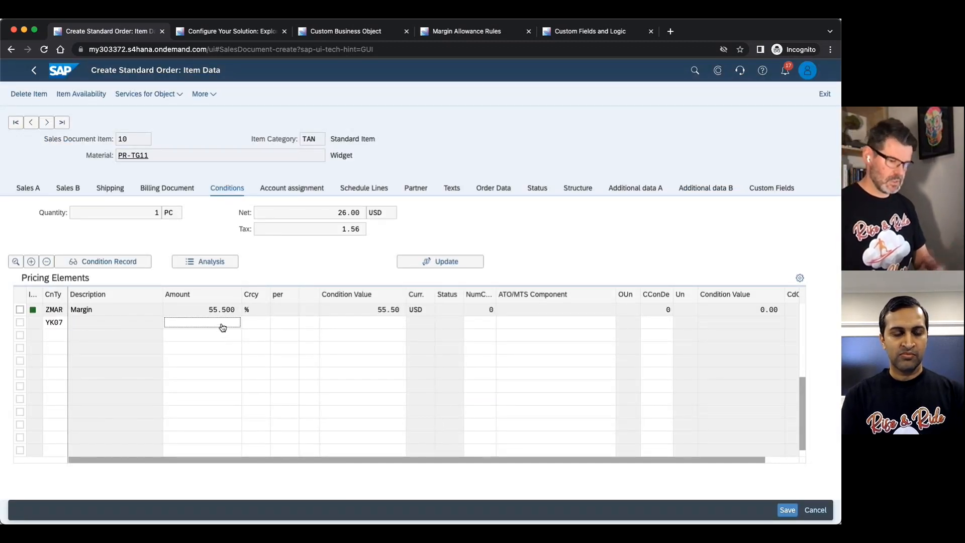
{"action": "type", "text": "90"}
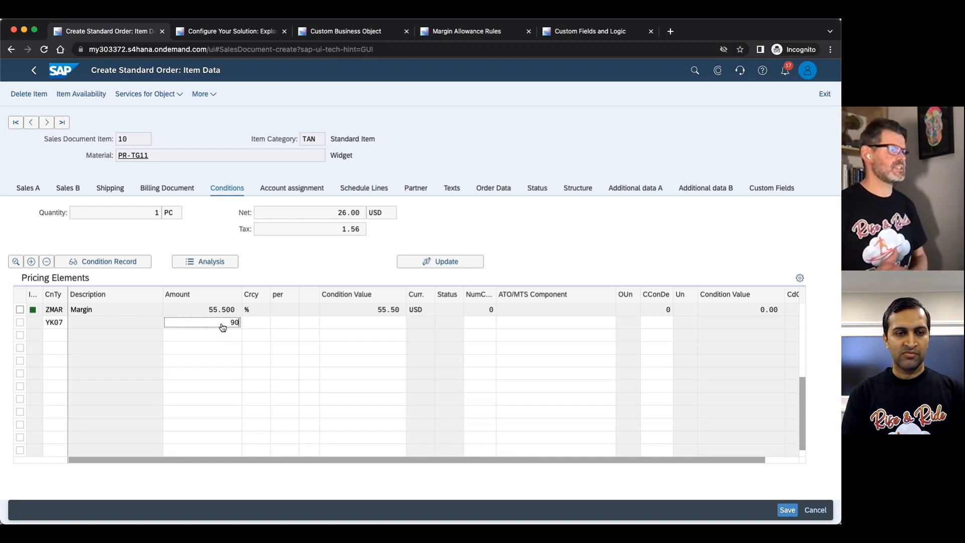
{"action": "key", "text": "Return"}
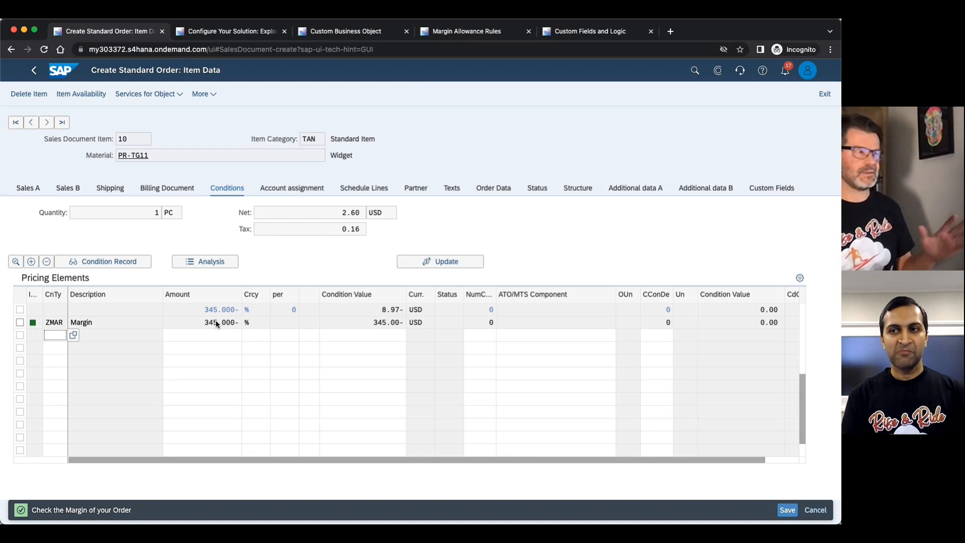
Try to save the order, choose to edit the incomplete document and open the item's missing pricing data for completion.
{"action": "scroll", "coordinate": [219, 370], "scroll_direction": "down", "scroll_amount": 2}
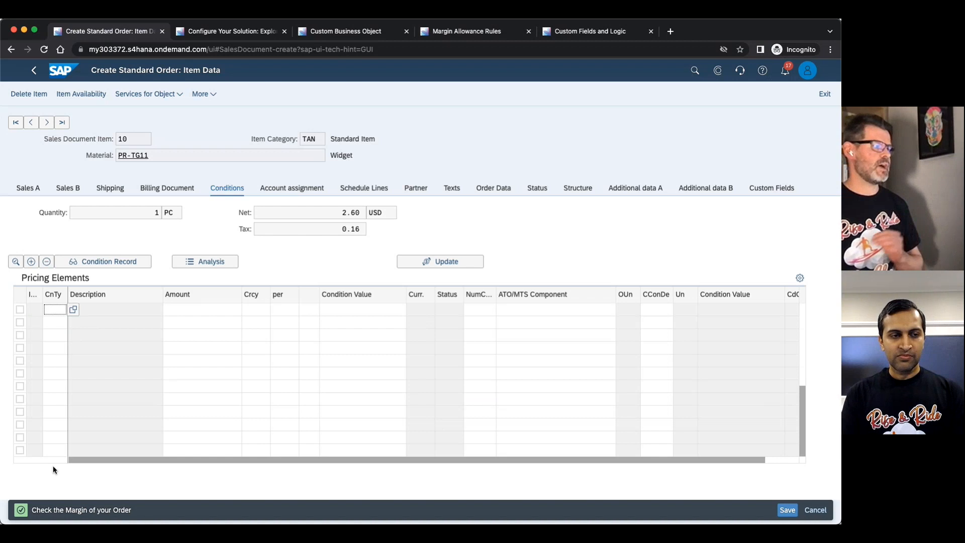
{"action": "scroll", "coordinate": [99, 420], "scroll_direction": "up", "scroll_amount": 3}
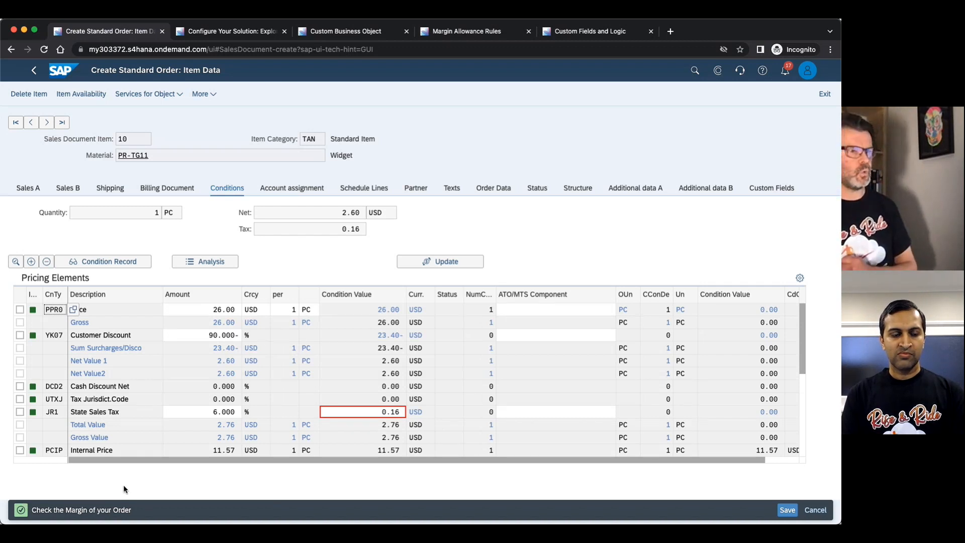
{"action": "left_click", "coordinate": [788, 510]}
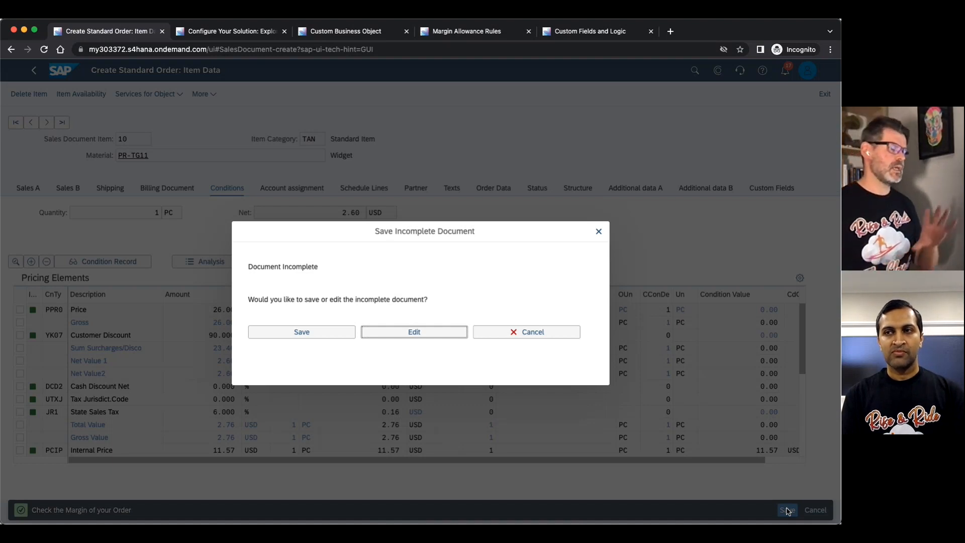
{"action": "left_click", "coordinate": [444, 338]}
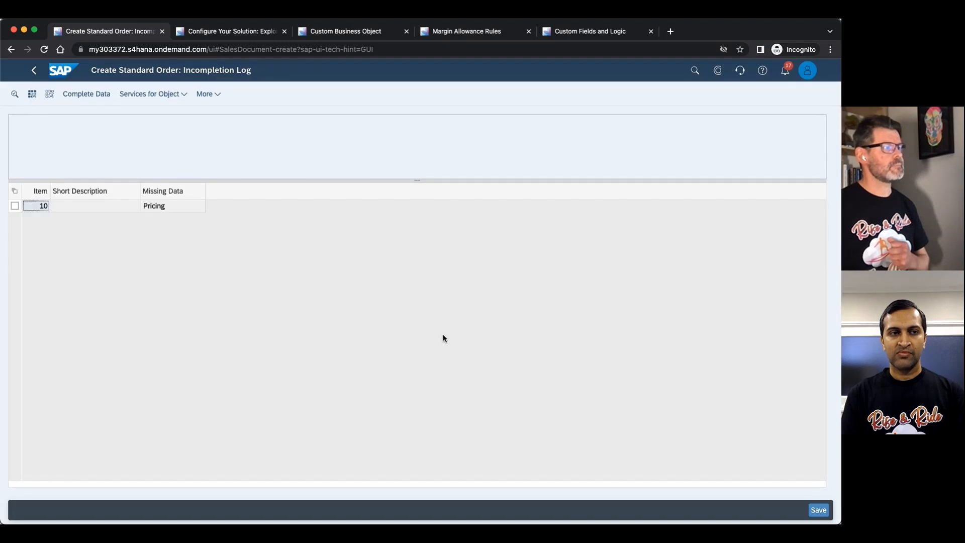
{"action": "left_click", "coordinate": [14, 206]}
{"action": "left_click", "coordinate": [91, 96]}
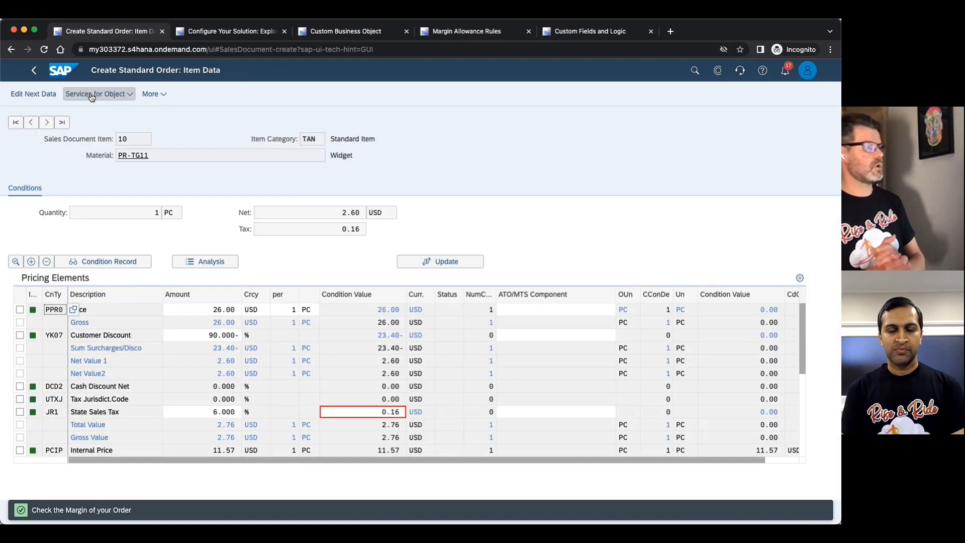
Set the item's Customer Discount (YK07) to 10%.
{"action": "left_click", "coordinate": [221, 336]}
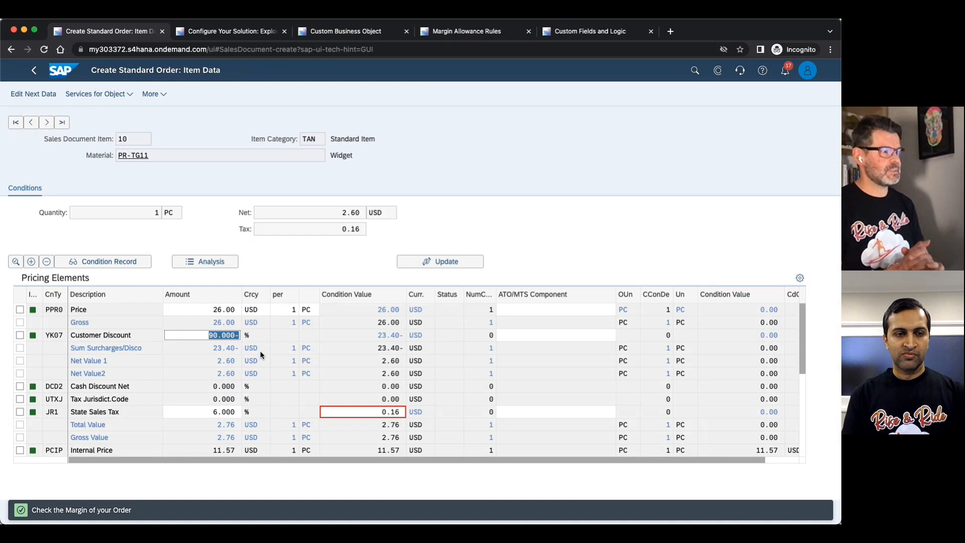
{"action": "type", "text": "10"}
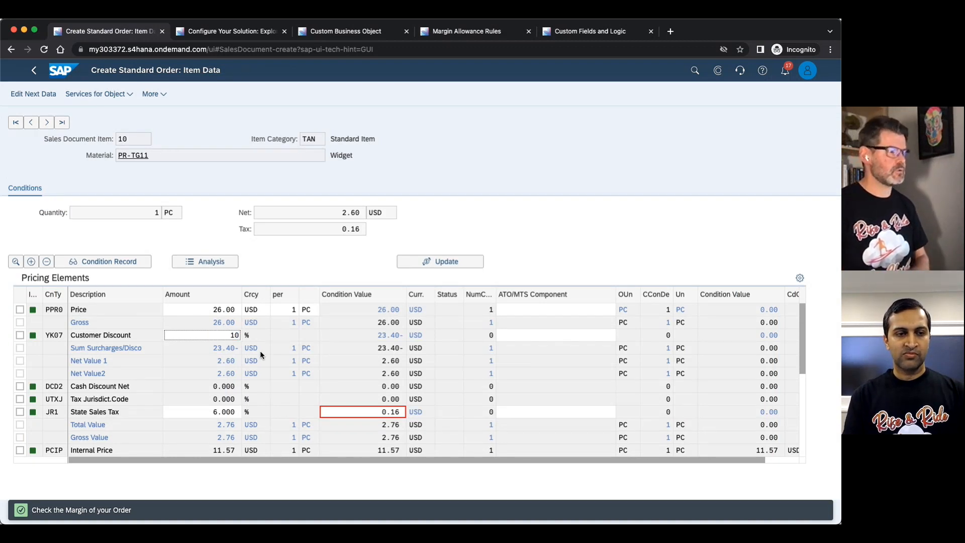
{"action": "key", "text": "Return"}
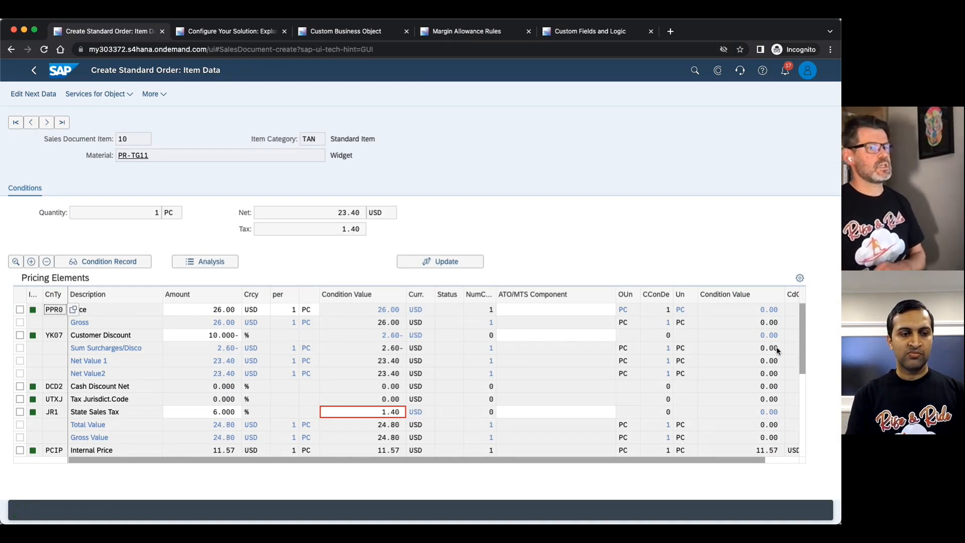
Check the item's Margin condition, finish editing the incomplete data and save the sales order.
{"action": "left_click_drag", "start_coordinate": [803, 356], "coordinate": [803, 421]}
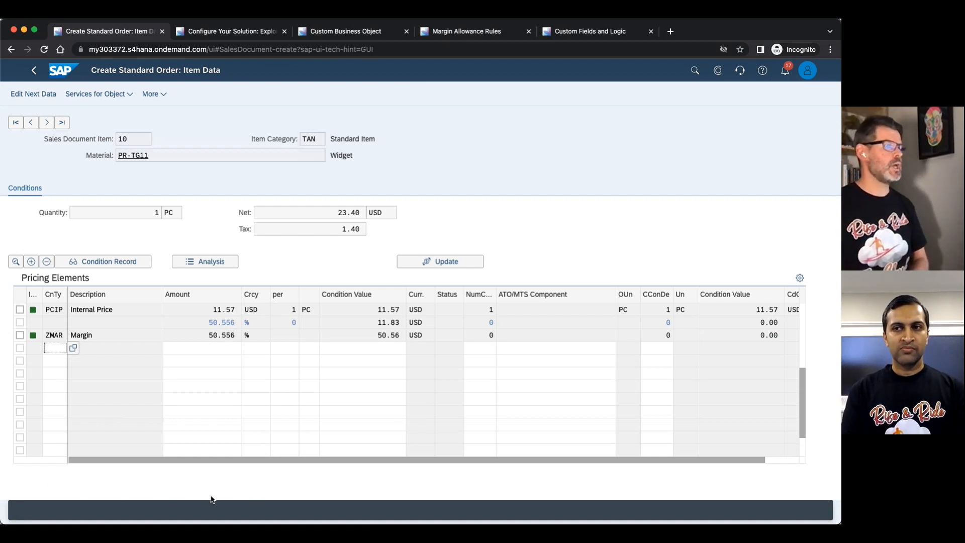
{"action": "left_click", "coordinate": [50, 98]}
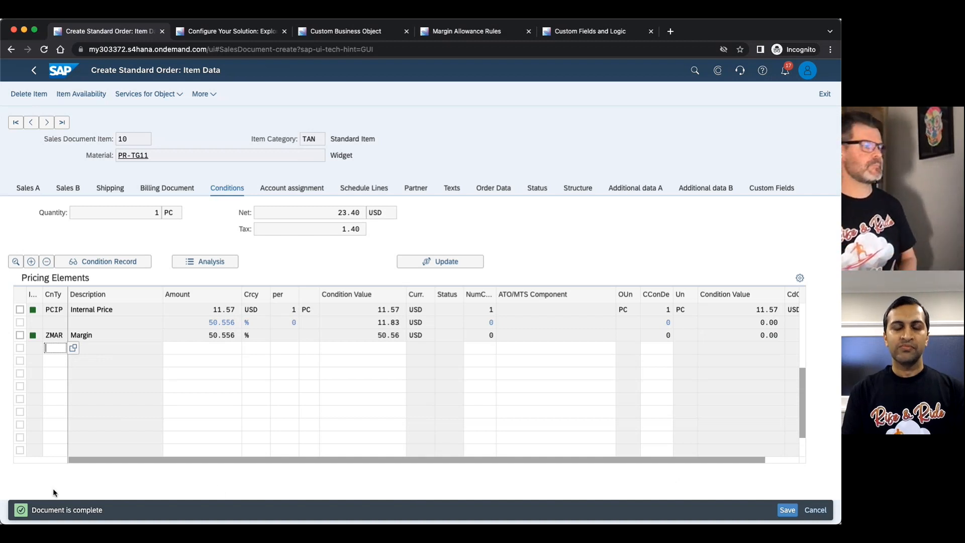
{"action": "left_click", "coordinate": [787, 511]}
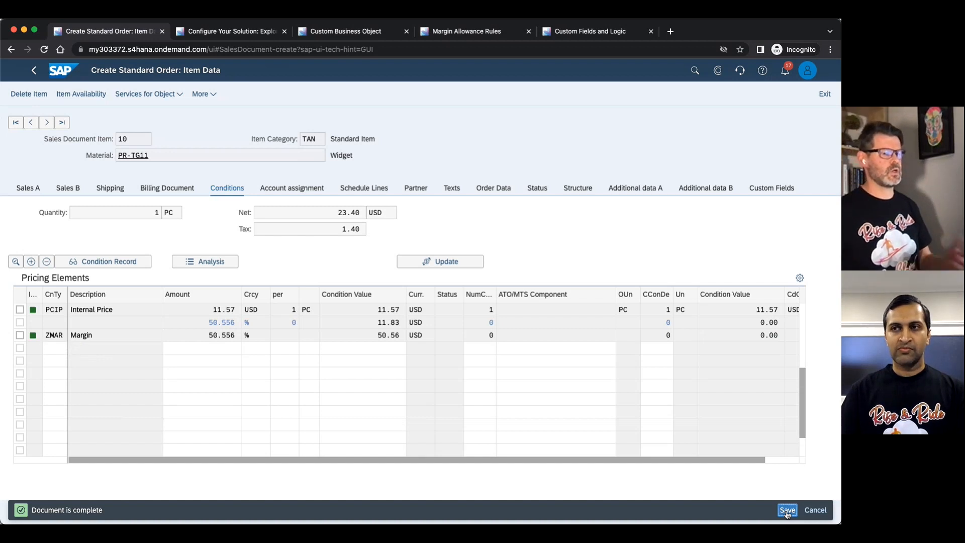
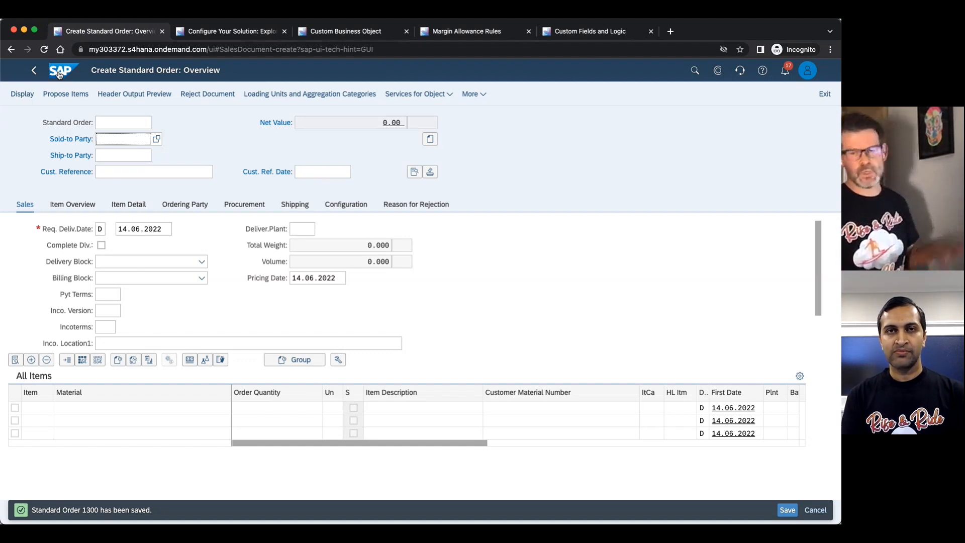
In Custom Fields and Logic, start a new enhancement implementation with the Pricing business context, review its available BAdIs and cancel it.
{"action": "left_click", "coordinate": [583, 32]}
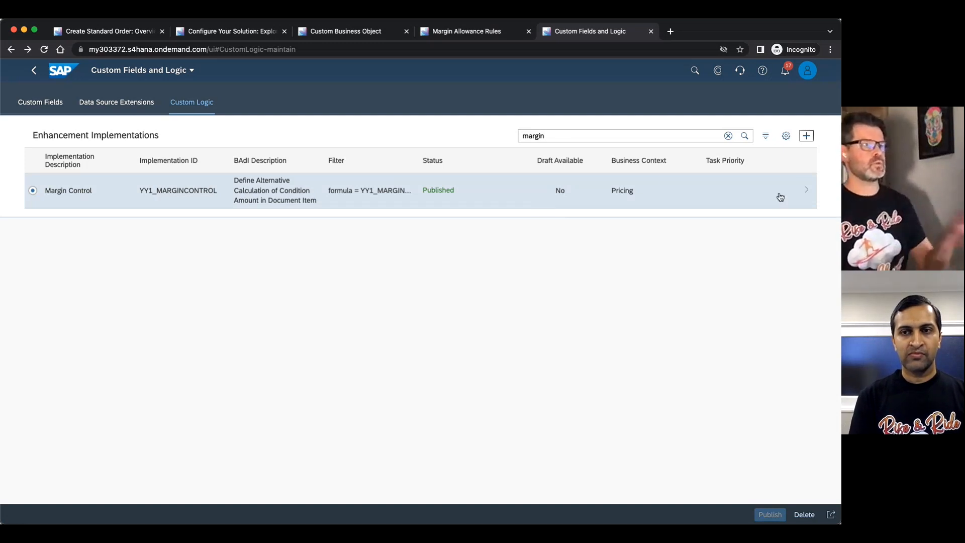
{"action": "left_click", "coordinate": [806, 136]}
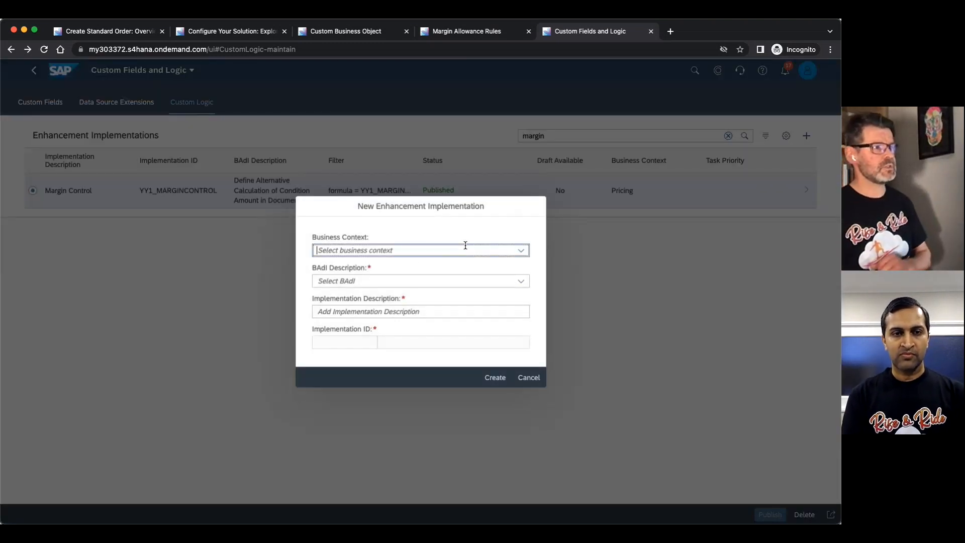
{"action": "type", "text": "Pr"}
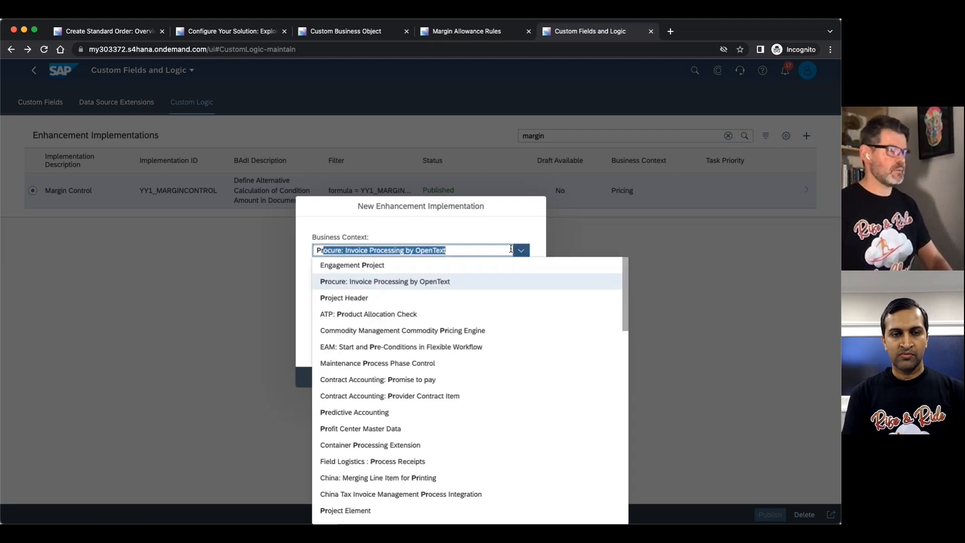
{"action": "type", "text": "icing"}
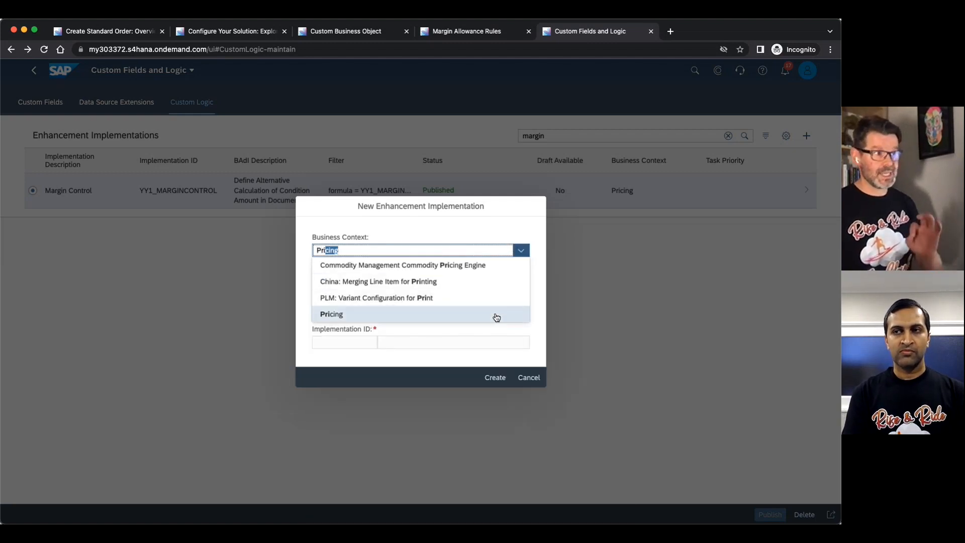
{"action": "left_click", "coordinate": [497, 317]}
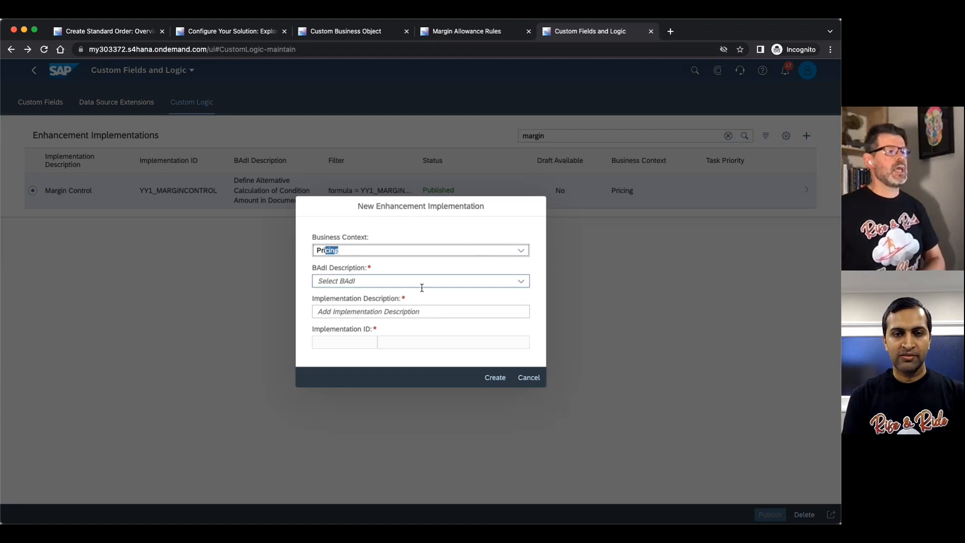
{"action": "left_click", "coordinate": [521, 280]}
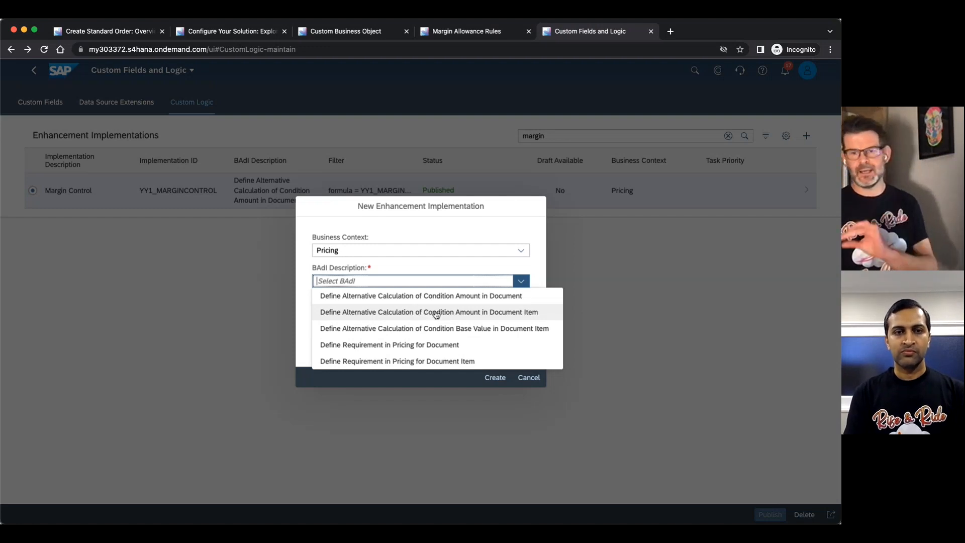
{"action": "left_click", "coordinate": [514, 379]}
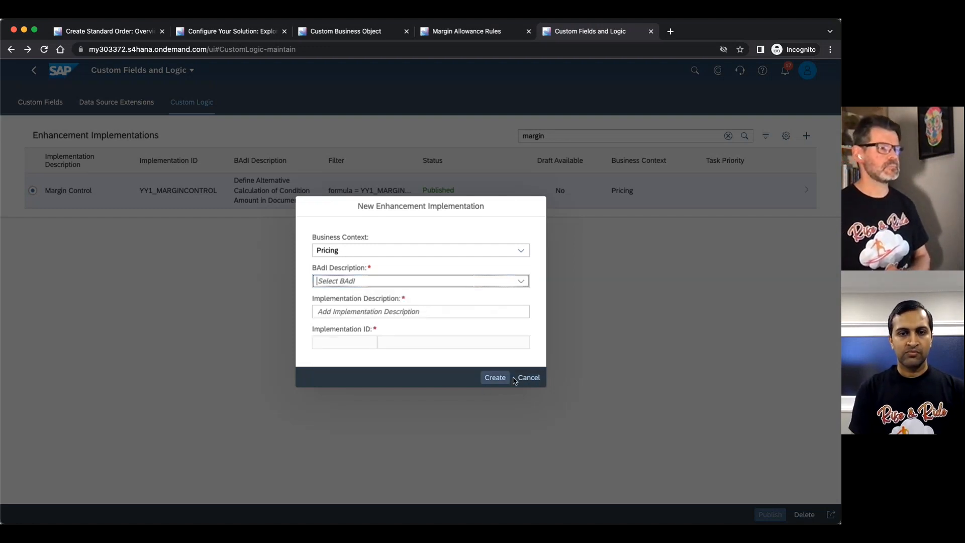
{"action": "left_click", "coordinate": [524, 378]}
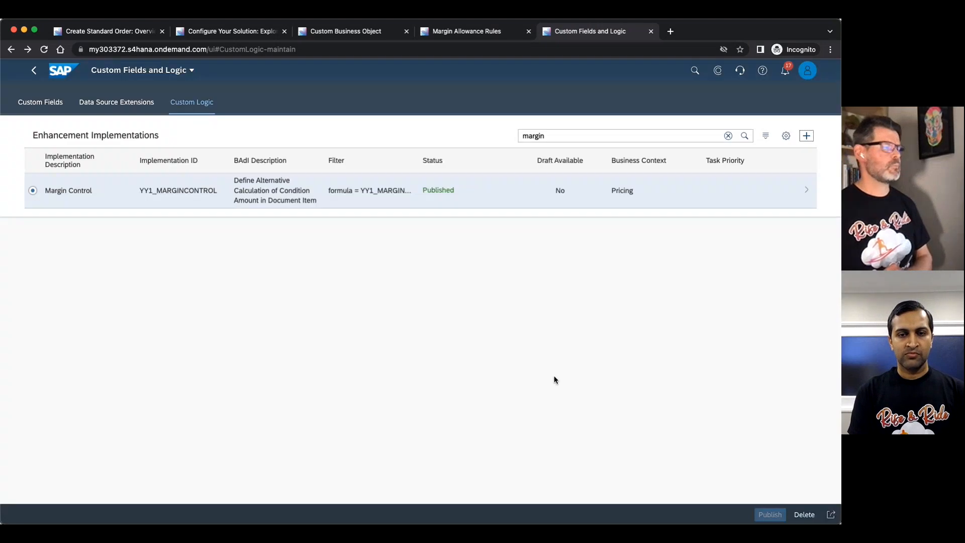
Open the Margin Control enhancement implementation and read through its example logic.
{"action": "left_click", "coordinate": [108, 189]}
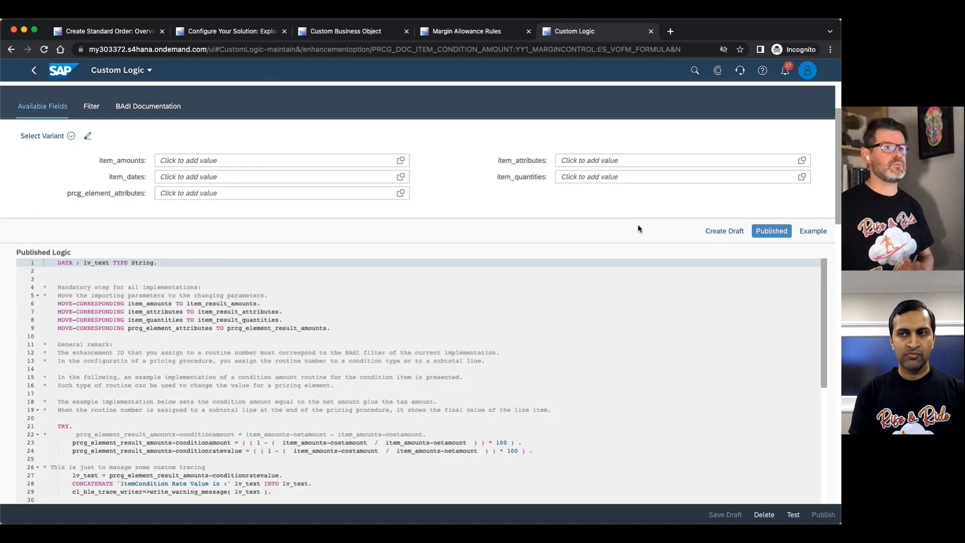
{"action": "left_click", "coordinate": [808, 234]}
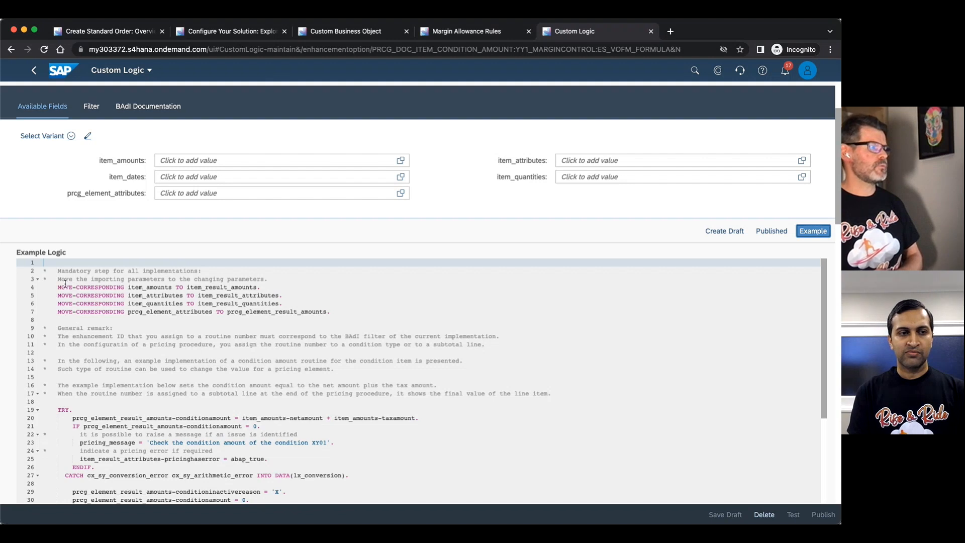
{"action": "scroll", "coordinate": [65, 300], "scroll_direction": "up", "scroll_amount": 1}
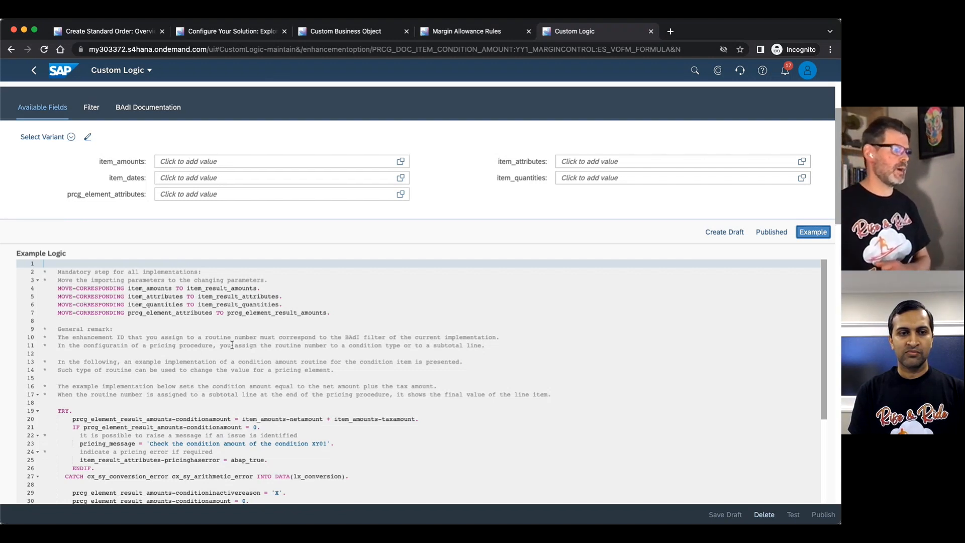
{"action": "scroll", "coordinate": [232, 345], "scroll_direction": "down", "scroll_amount": 3}
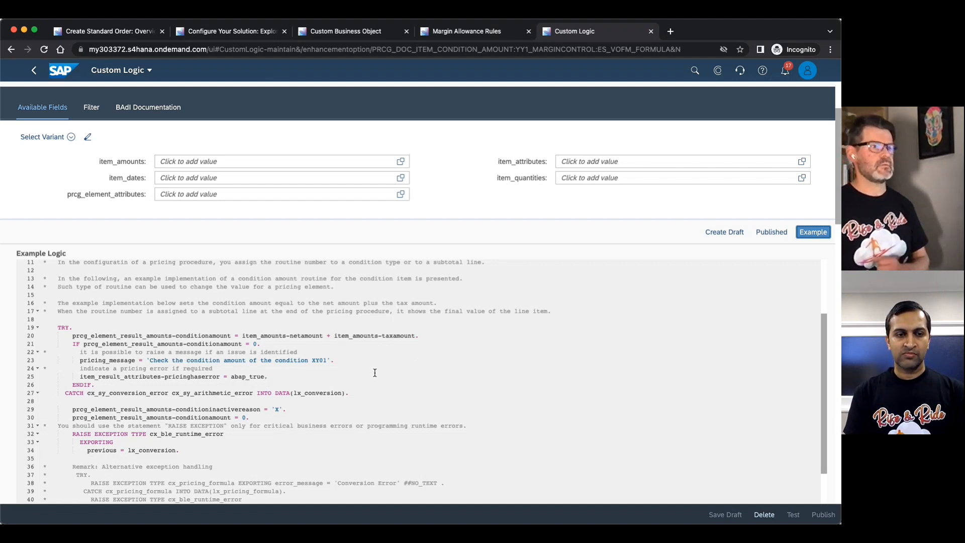
Show the published logic of Margin Control and highlight the two lines calculating the condition amount and condition rate value.
{"action": "left_click", "coordinate": [771, 232]}
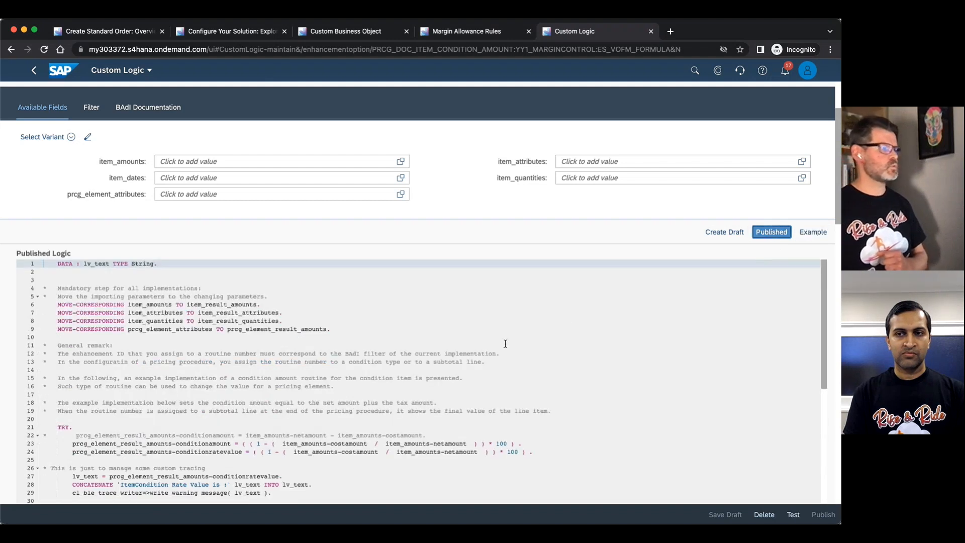
{"action": "scroll", "coordinate": [312, 338], "scroll_direction": "down", "scroll_amount": 2}
{"action": "scroll", "coordinate": [304, 339], "scroll_direction": "down", "scroll_amount": 1}
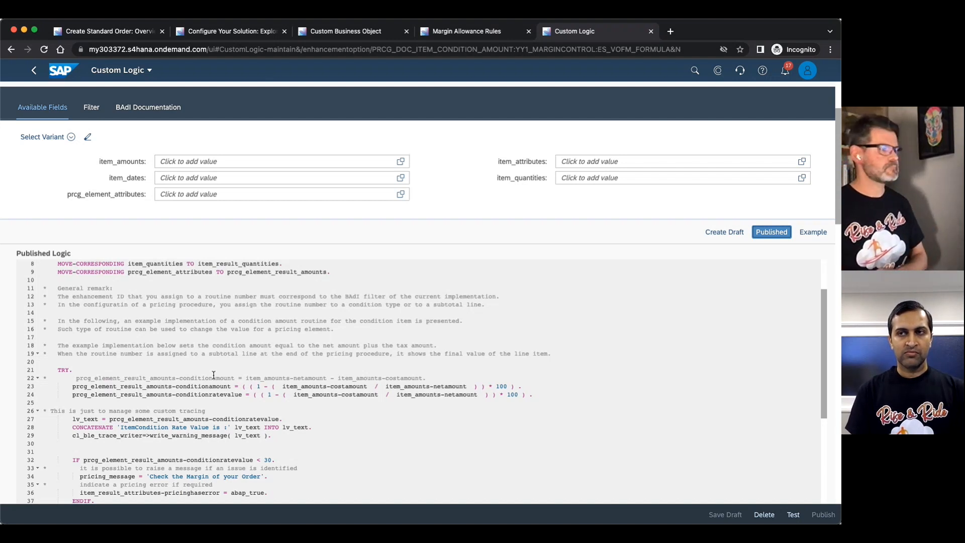
{"action": "scroll", "coordinate": [161, 381], "scroll_direction": "down", "scroll_amount": 1}
{"action": "left_click_drag", "start_coordinate": [65, 354], "coordinate": [556, 362]}
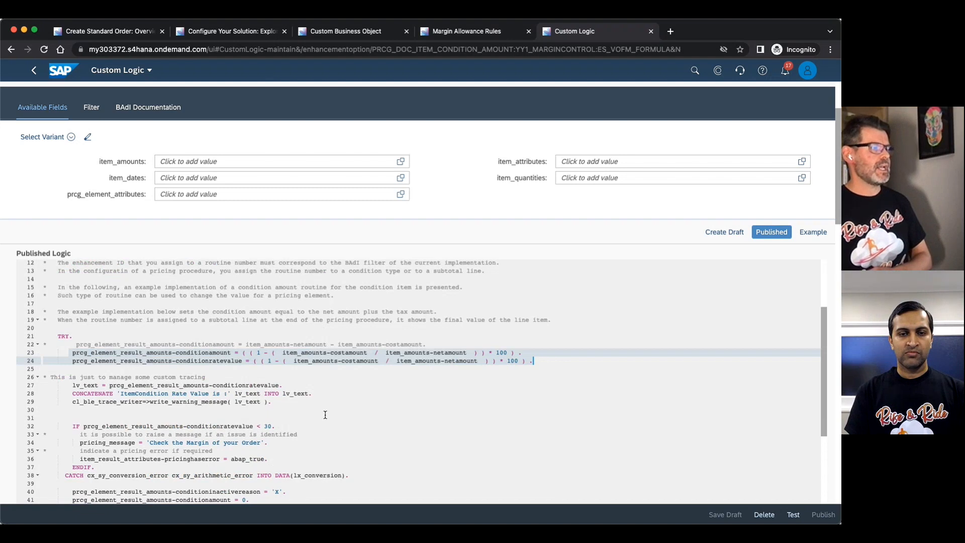
Examine the published logic's condition rate check and pricing message, and highlight the formula value in the implementation's published filter.
{"action": "left_click", "coordinate": [264, 426]}
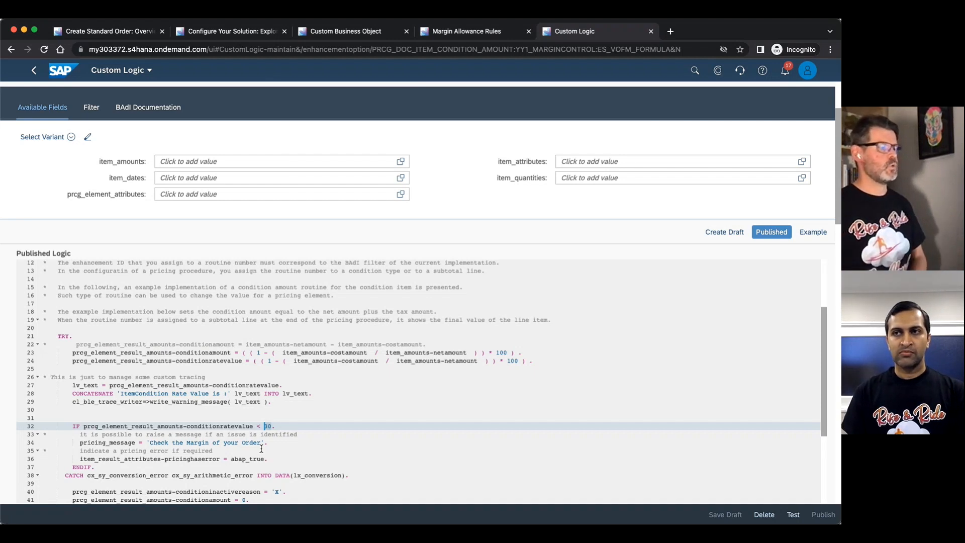
{"action": "scroll", "coordinate": [261, 448], "scroll_direction": "down", "scroll_amount": 3}
{"action": "left_click_drag", "start_coordinate": [147, 314], "coordinate": [271, 314]}
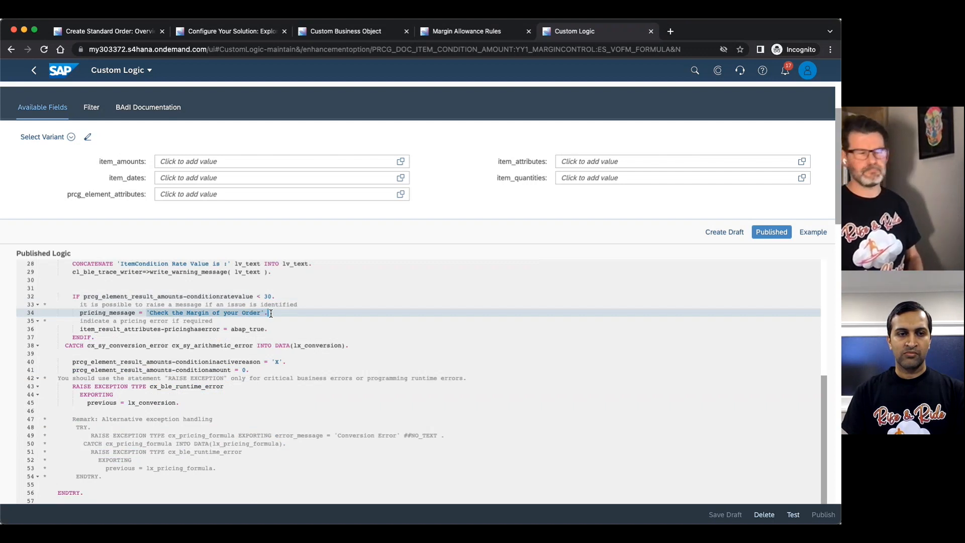
{"action": "scroll", "coordinate": [271, 313], "scroll_direction": "up", "scroll_amount": 10}
{"action": "scroll", "coordinate": [265, 423], "scroll_direction": "down", "scroll_amount": 3}
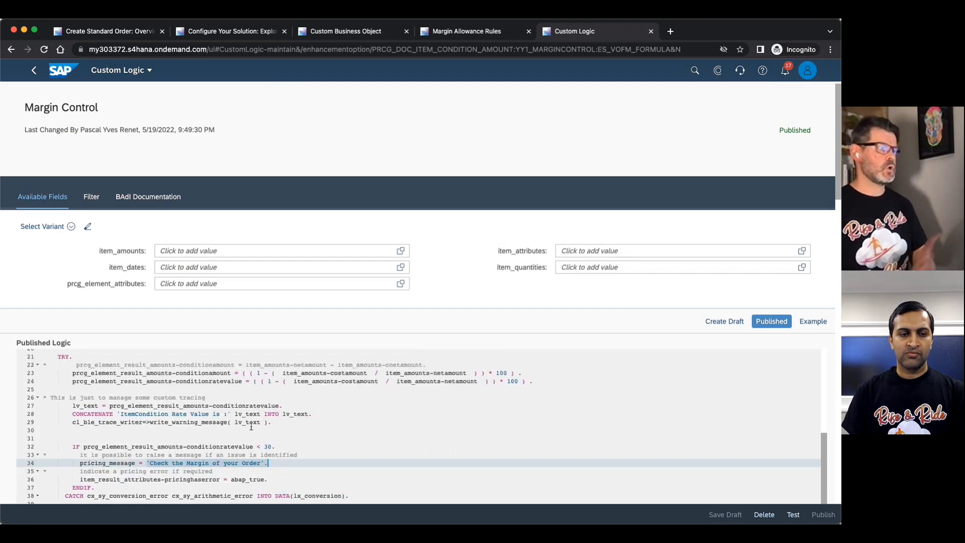
{"action": "scroll", "coordinate": [247, 429], "scroll_direction": "down", "scroll_amount": 1}
{"action": "scroll", "coordinate": [236, 440], "scroll_direction": "down", "scroll_amount": 1}
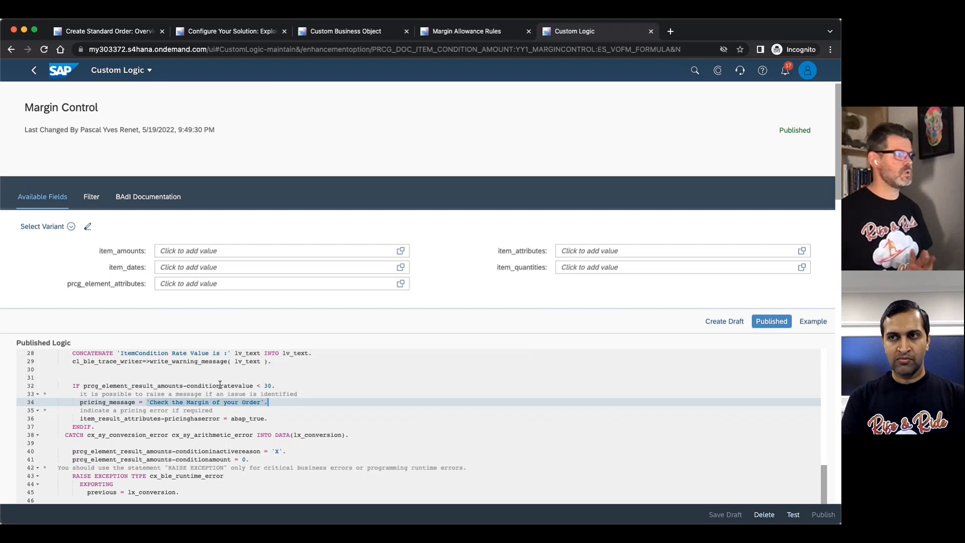
{"action": "left_click", "coordinate": [91, 197]}
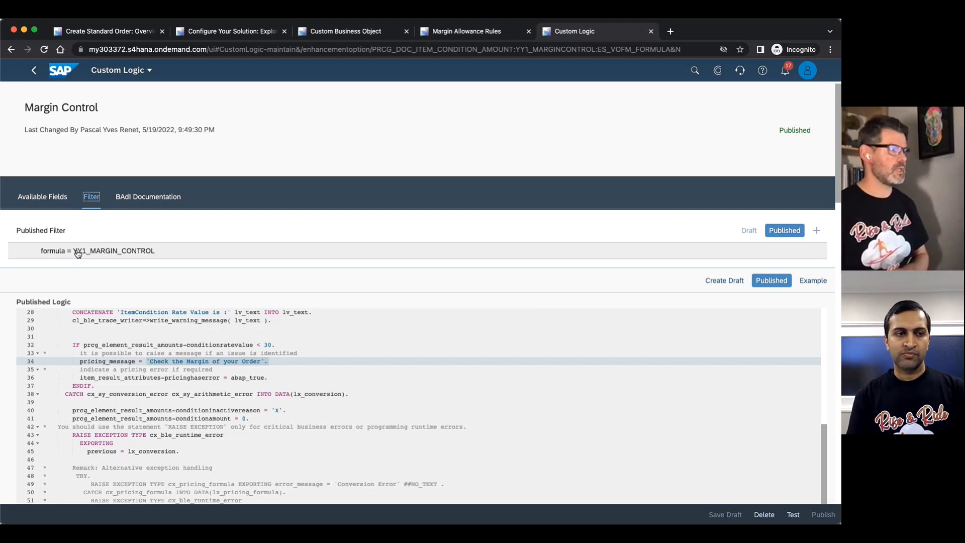
{"action": "double_click", "coordinate": [77, 251]}
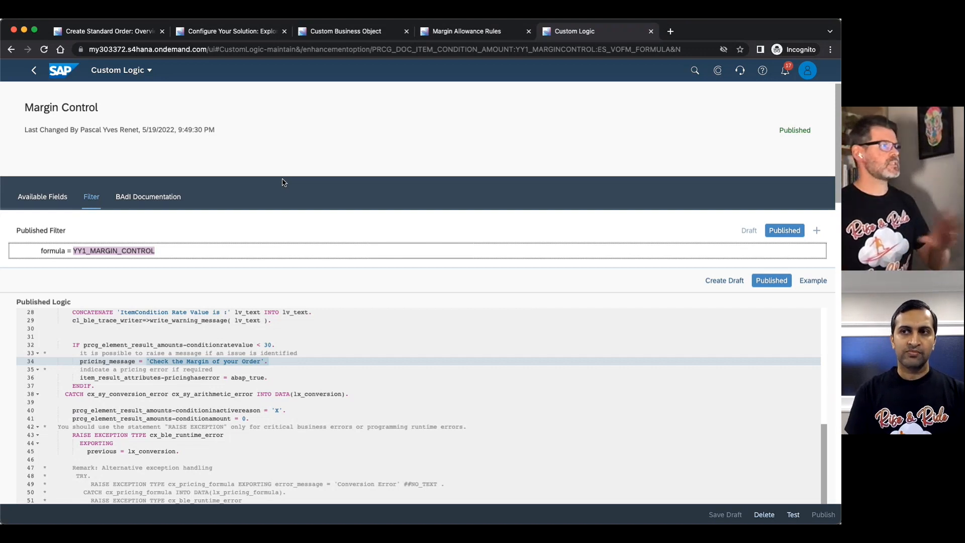
In Configure Your Solution, filter the configuration items to application area Sales and sub application area Price Management.
{"action": "left_click", "coordinate": [239, 33]}
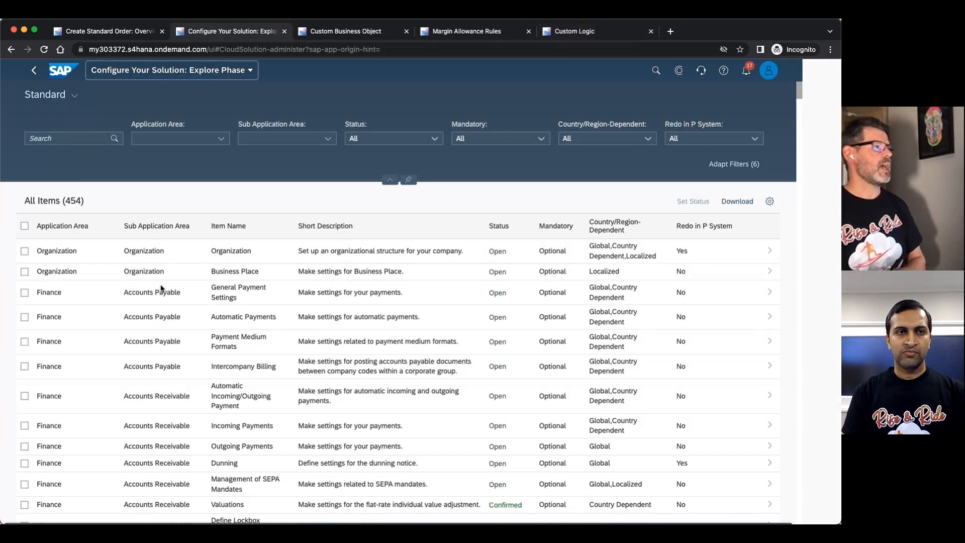
{"action": "left_click", "coordinate": [227, 142]}
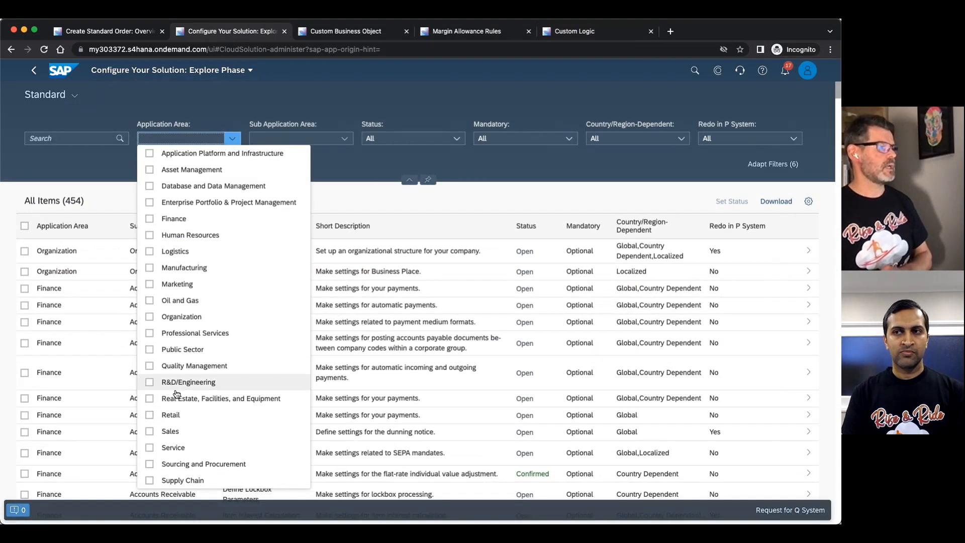
{"action": "left_click", "coordinate": [150, 432]}
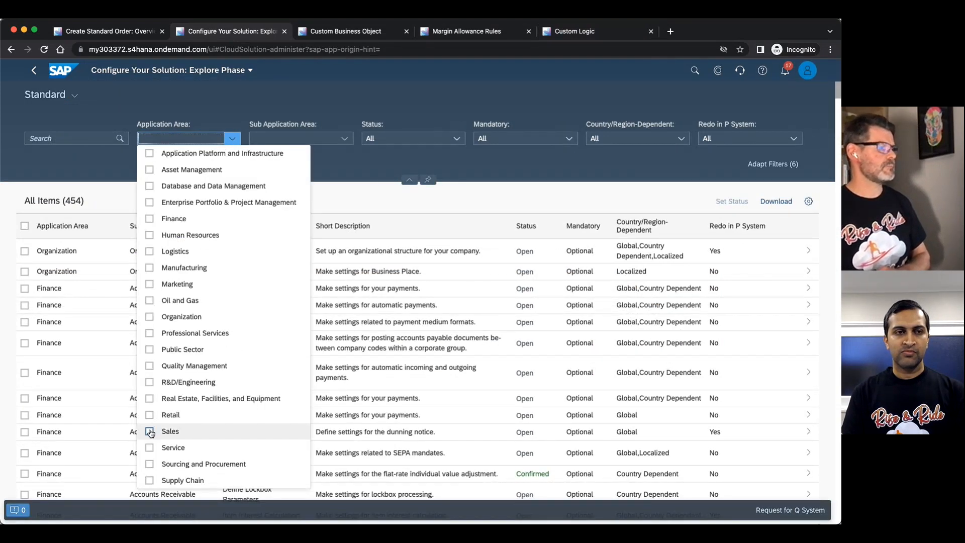
{"action": "left_click", "coordinate": [345, 138]}
{"action": "left_click", "coordinate": [279, 235]}
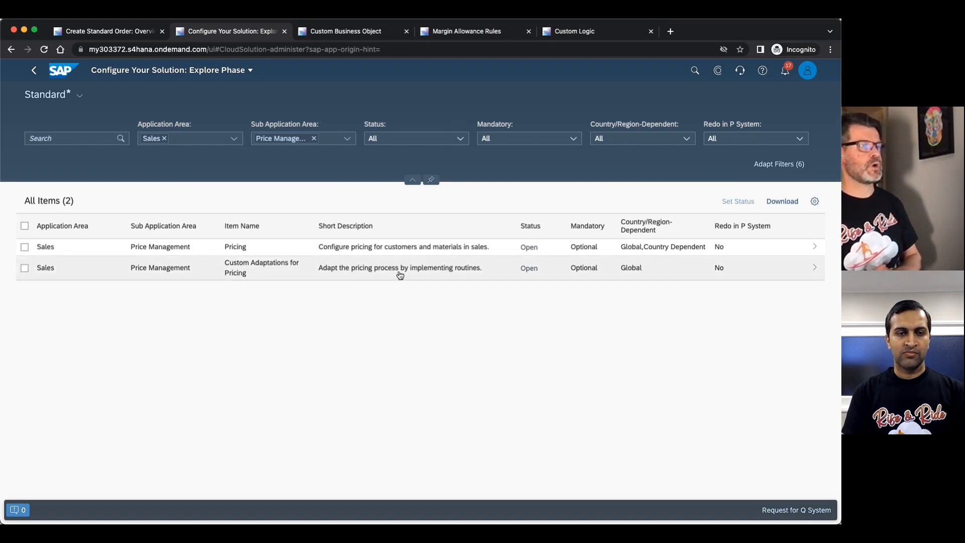
Under Custom Adaptations for Pricing, open Set Alternative Calculation of Condition Amount and view the enhancement IDs assigned to the Margin Control routine.
{"action": "left_click", "coordinate": [464, 273]}
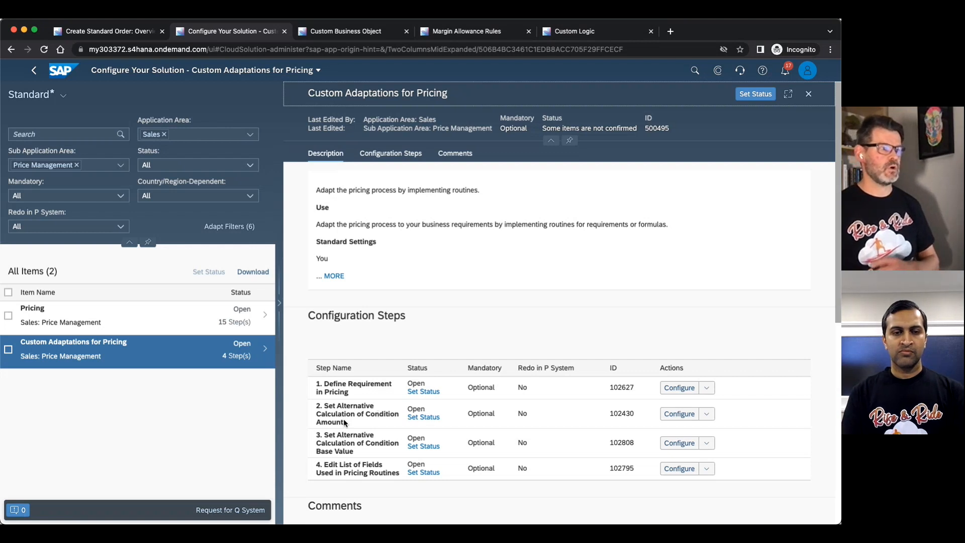
{"action": "left_click", "coordinate": [682, 417]}
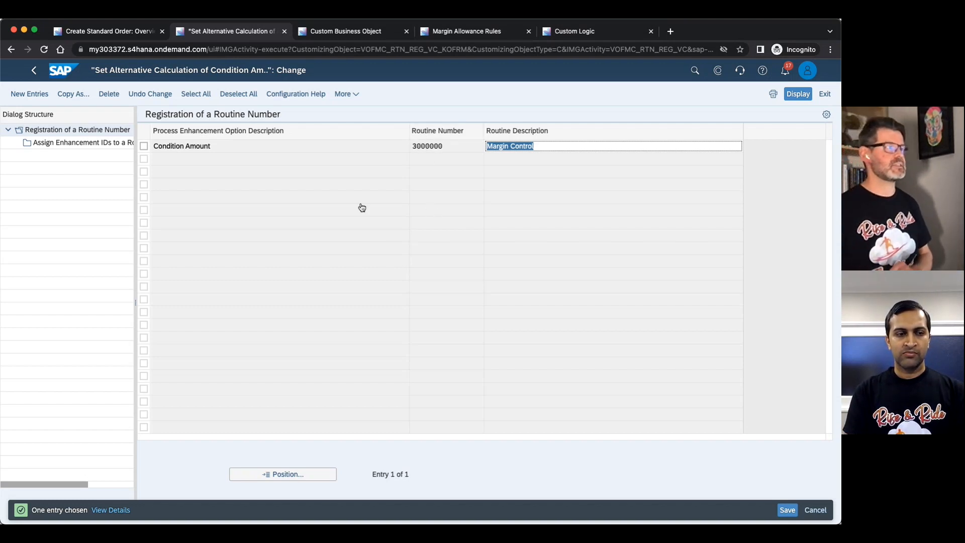
{"action": "left_click", "coordinate": [144, 146]}
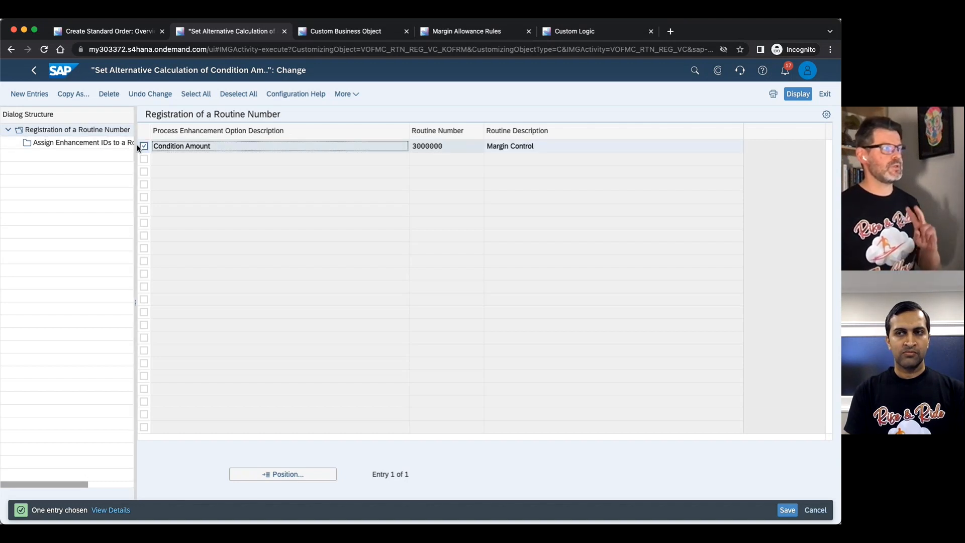
{"action": "left_click", "coordinate": [106, 144]}
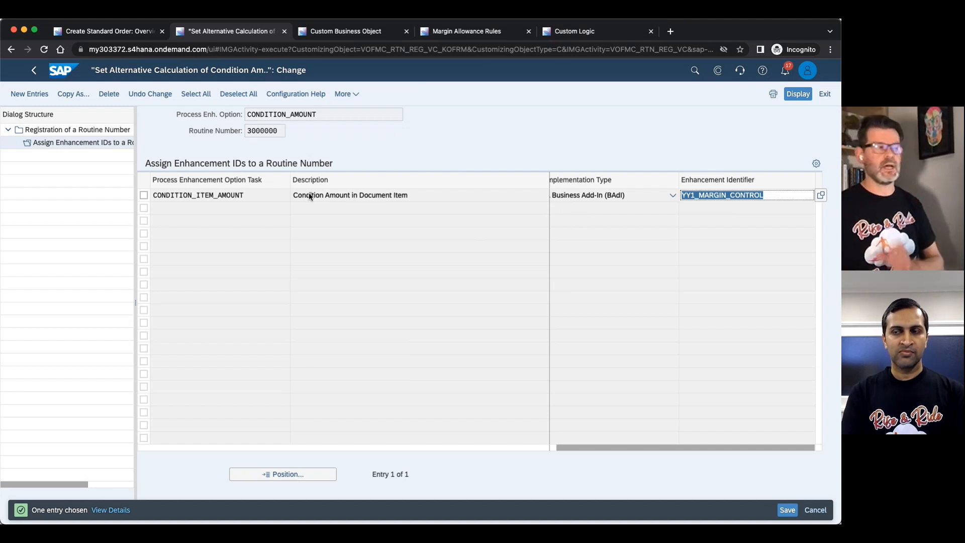
Return to the Price Management items and open the Set Pricing Procedures configuration step of the Pricing item.
{"action": "left_click", "coordinate": [33, 72]}
{"action": "left_click", "coordinate": [35, 74]}
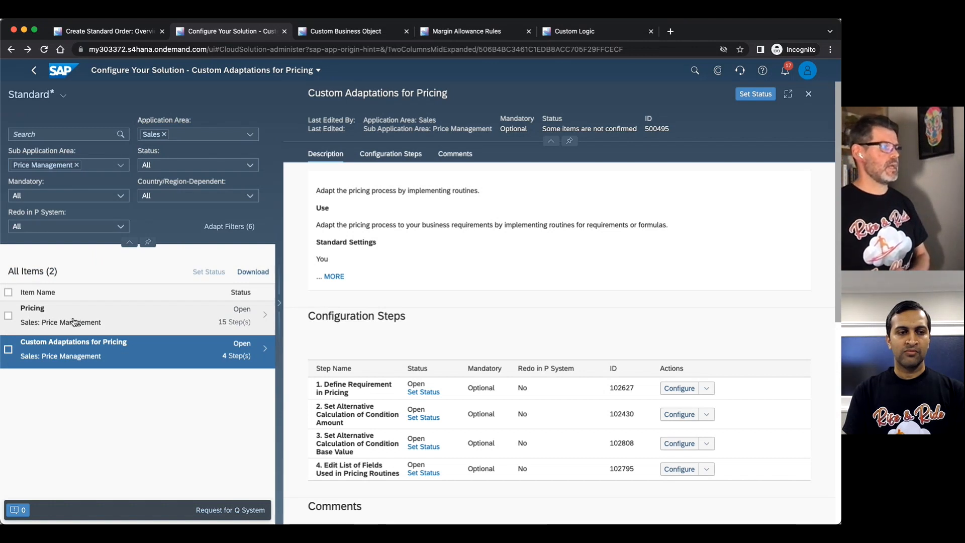
{"action": "left_click", "coordinate": [86, 318]}
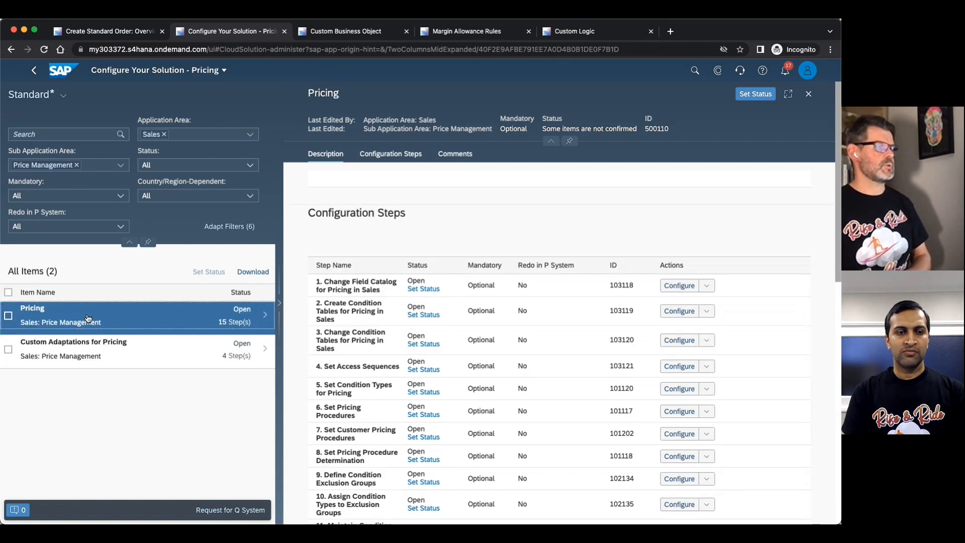
{"action": "scroll", "coordinate": [303, 268], "scroll_direction": "down", "scroll_amount": 2}
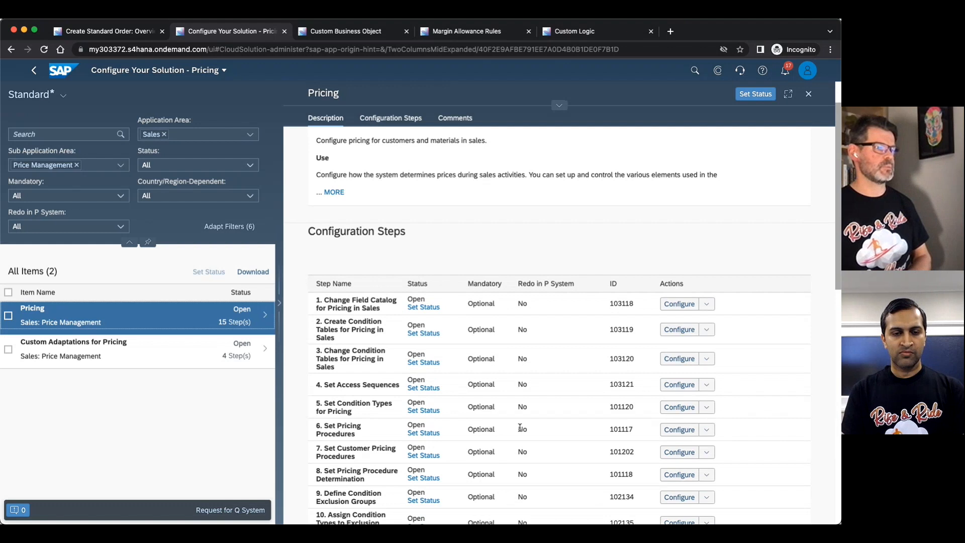
{"action": "left_click", "coordinate": [679, 429]}
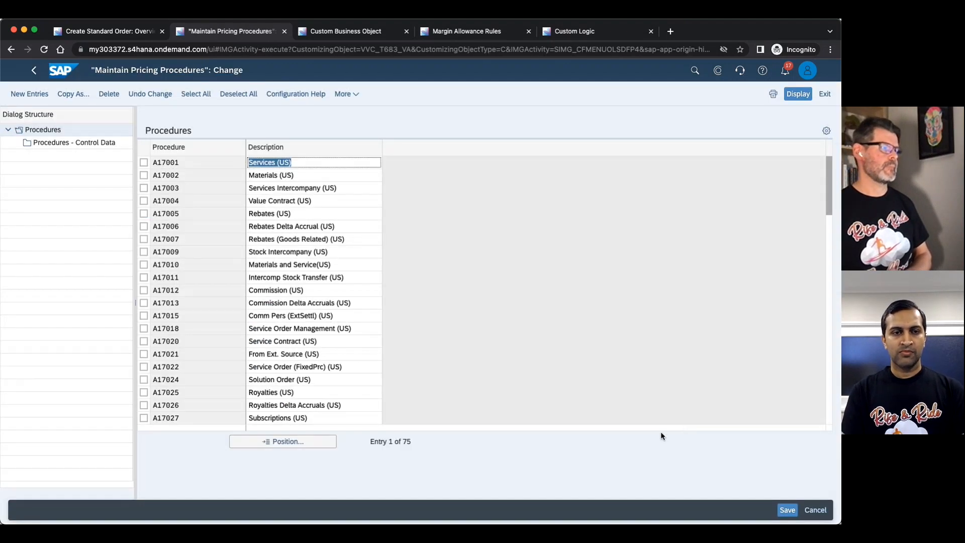
Open the control data of pricing procedure ZTMPPR and examine its final steps, including the ZMAR margin condition and its alternative calculation routine.
{"action": "left_click_drag", "start_coordinate": [830, 210], "coordinate": [830, 277]}
{"action": "left_click_drag", "start_coordinate": [840, 415], "coordinate": [830, 398]}
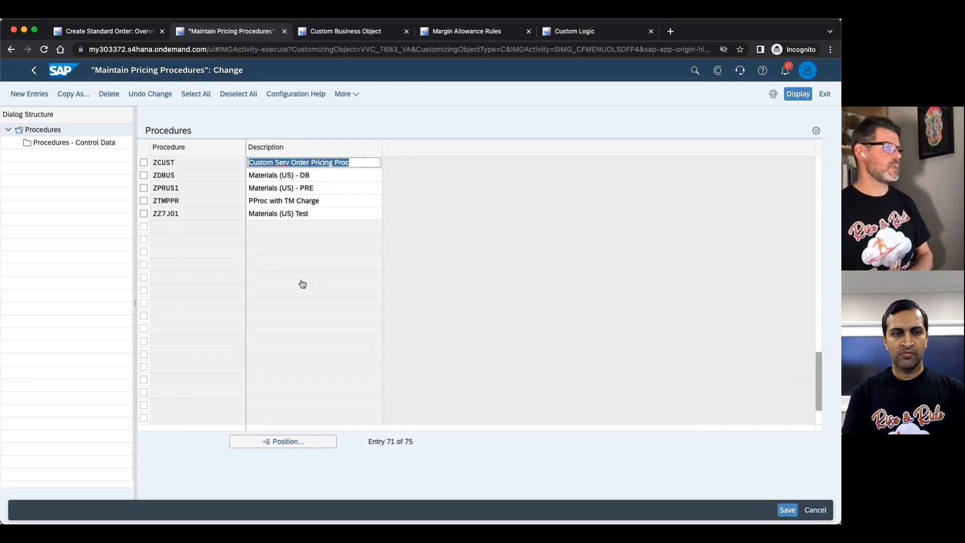
{"action": "left_click", "coordinate": [149, 201]}
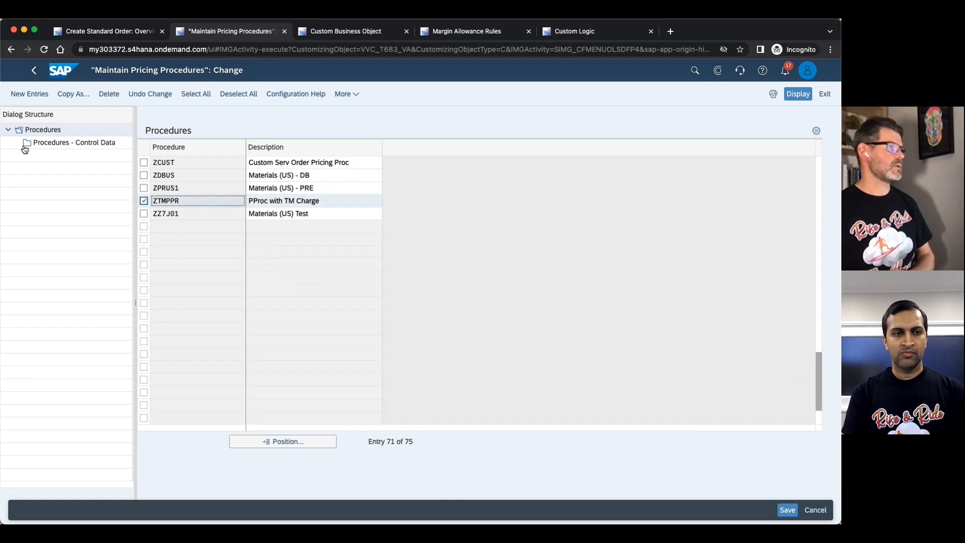
{"action": "double_click", "coordinate": [50, 143]}
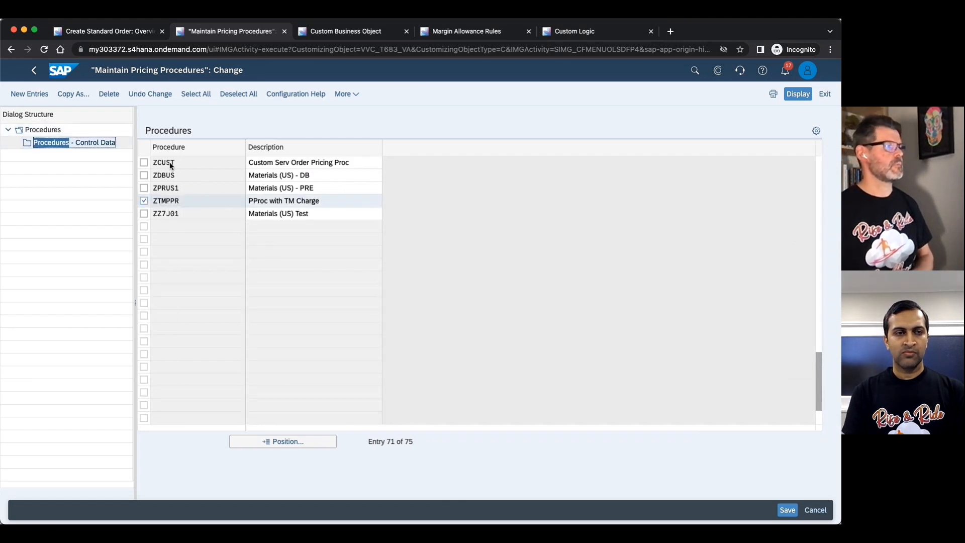
{"action": "left_click_drag", "start_coordinate": [805, 221], "coordinate": [802, 340]}
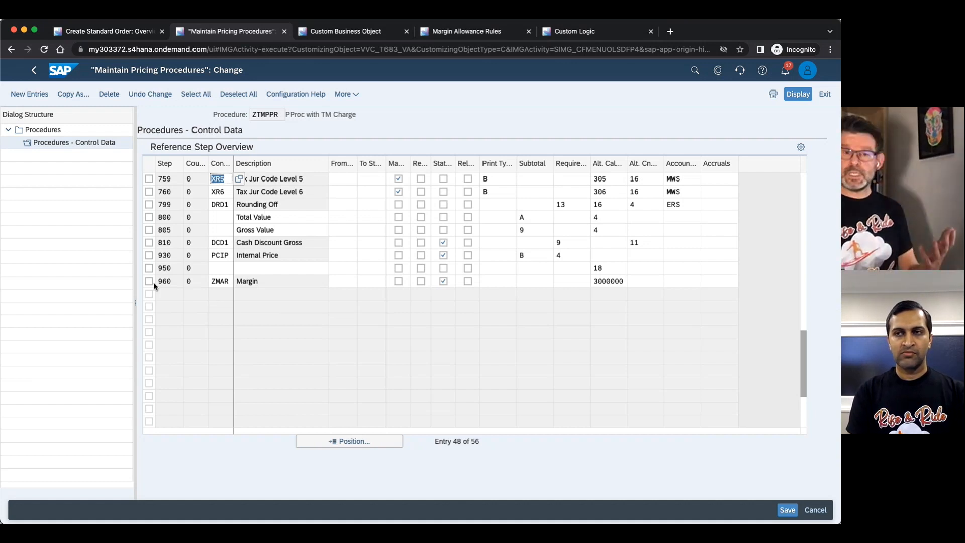
{"action": "scroll", "coordinate": [159, 308], "scroll_direction": "up", "scroll_amount": 15}
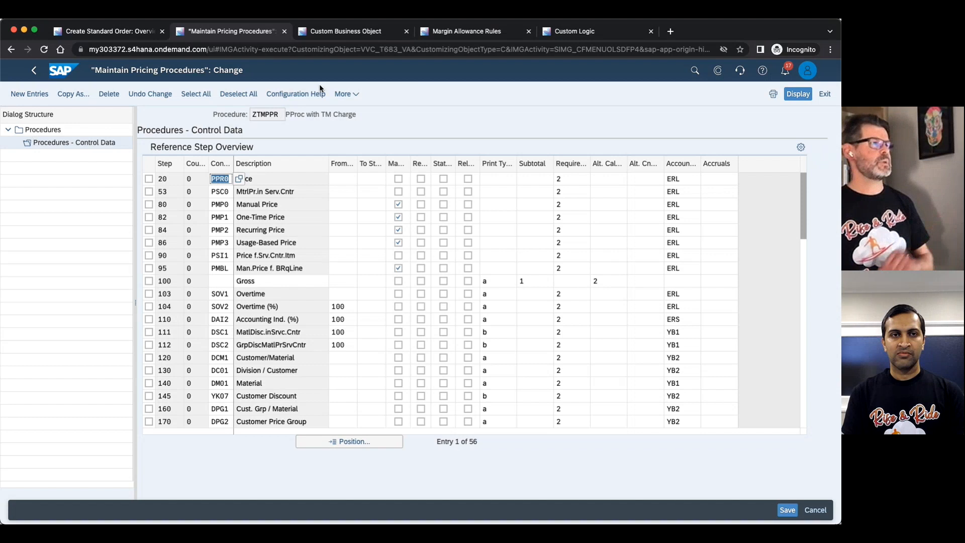
Review the fields of the Margin Allowance Rules custom business object and the margin records maintained per sales organisation.
{"action": "left_click", "coordinate": [342, 31]}
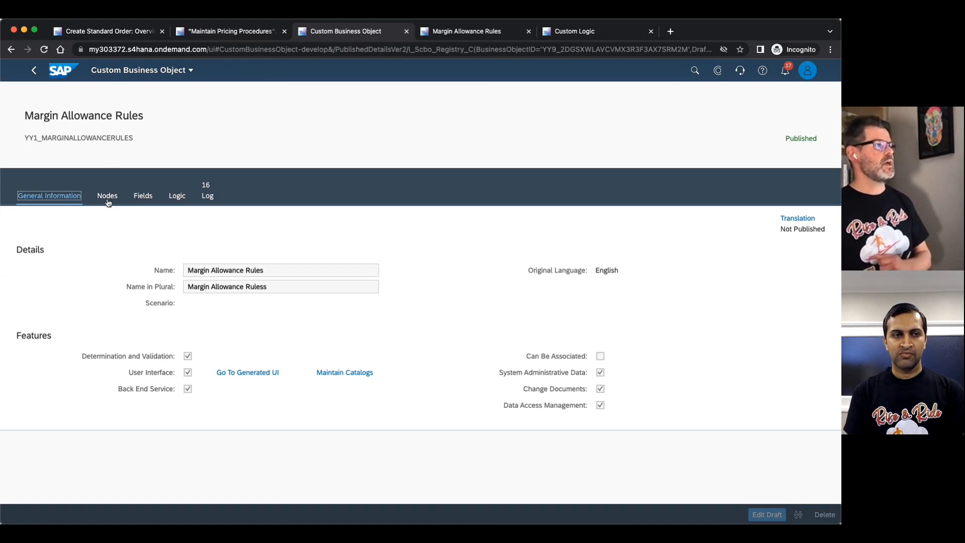
{"action": "left_click", "coordinate": [139, 200]}
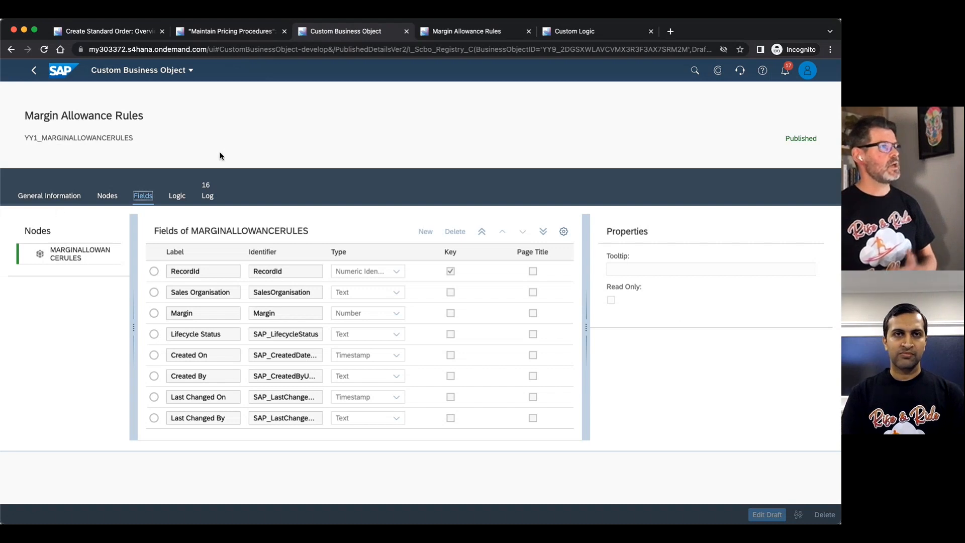
{"action": "left_click", "coordinate": [453, 33]}
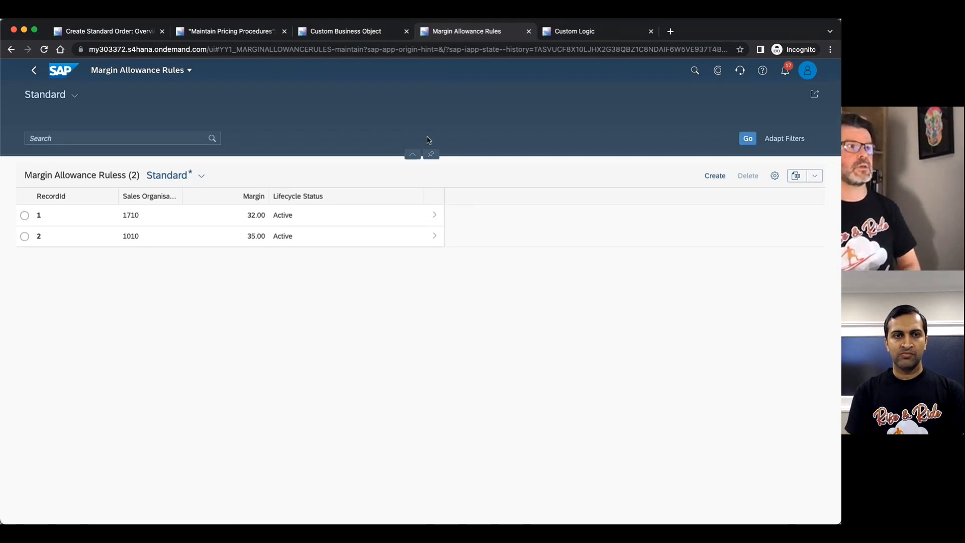
Create a draft of the published Margin Control custom logic and widen the draft code area beside the published code.
{"action": "left_click", "coordinate": [595, 31]}
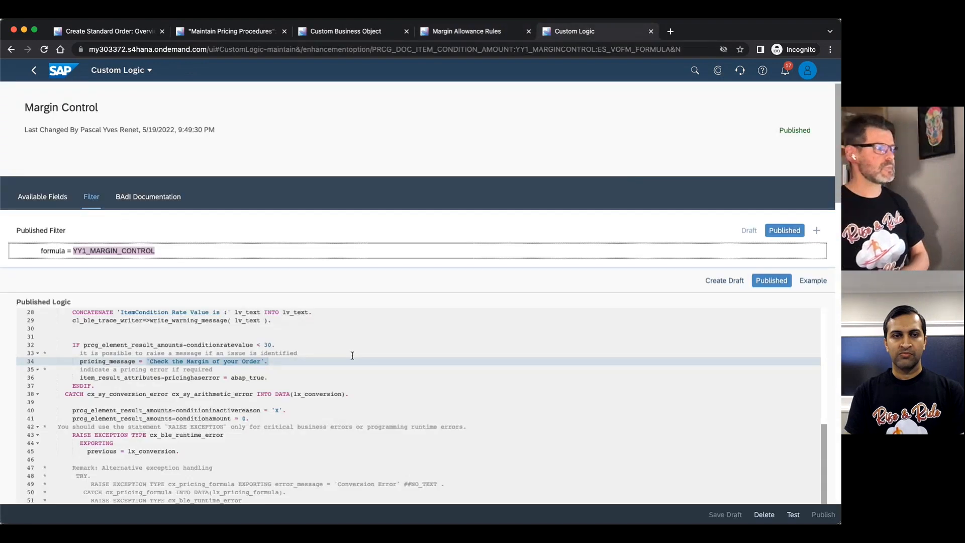
{"action": "left_click", "coordinate": [722, 283]}
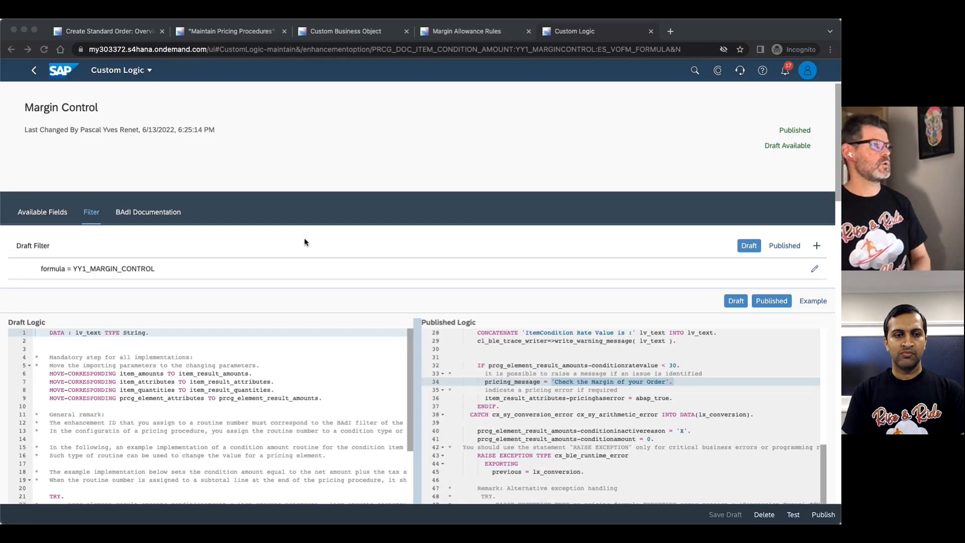
{"action": "left_click", "coordinate": [430, 213]}
{"action": "left_click_drag", "start_coordinate": [417, 328], "coordinate": [627, 312]}
{"action": "scroll", "coordinate": [628, 312], "scroll_direction": "down", "scroll_amount": 5}
{"action": "scroll", "coordinate": [828, 148], "scroll_direction": "up", "scroll_amount": 2}
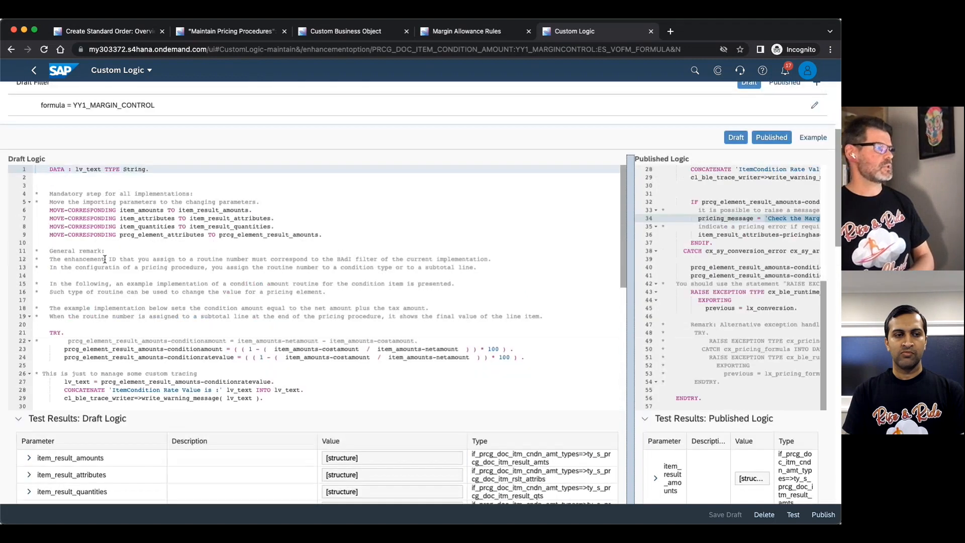
Replace the entire draft logic with the prepared code that reads the margin from YY1_MARGINALLOWANCERULES by sales organisation and compares the condition rate with ZMARGIN.
{"action": "left_click", "coordinate": [106, 259]}
{"action": "key", "text": "ctrl+a"}
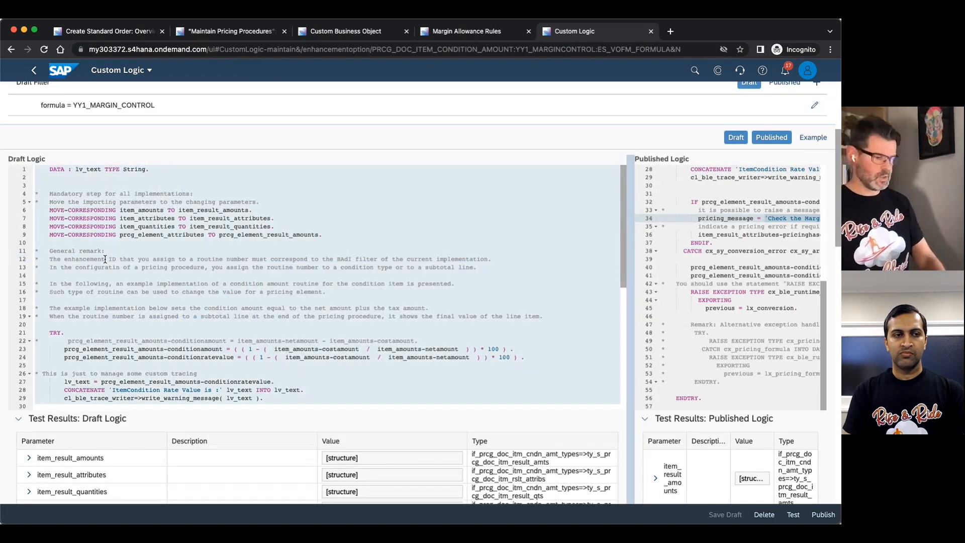
{"action": "key", "text": "Delete"}
{"action": "key", "text": "ctrl+v"}
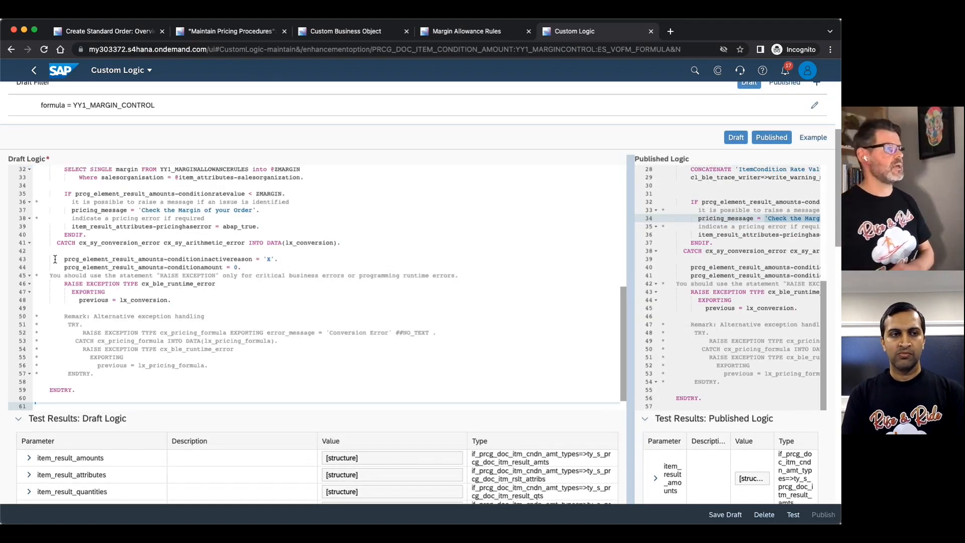
Examine the draft's SELECT SINGLE statement and margin comparison, and highlight the table name YY1_MARGINALLOWANCERULES.
{"action": "scroll", "coordinate": [82, 262], "scroll_direction": "up", "scroll_amount": 2}
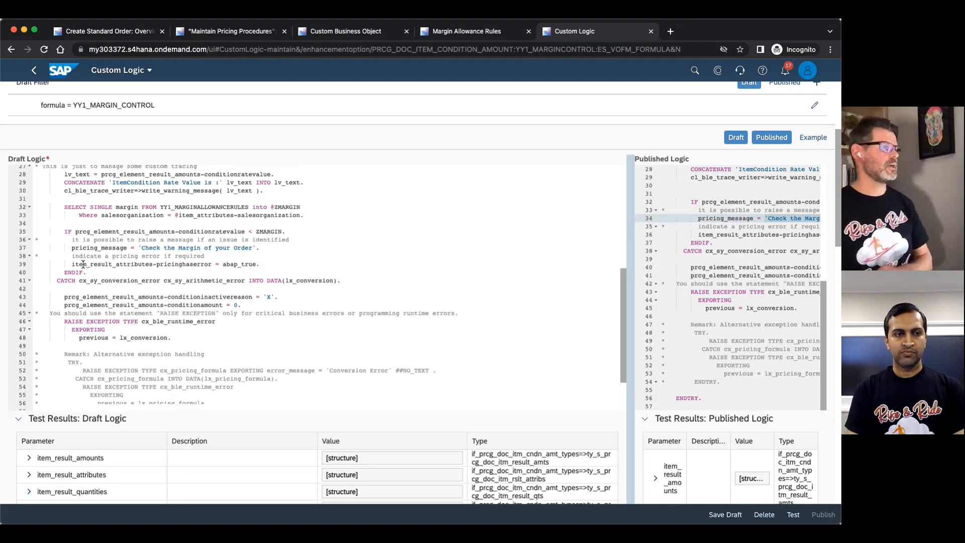
{"action": "scroll", "coordinate": [81, 264], "scroll_direction": "up", "scroll_amount": 2}
{"action": "scroll", "coordinate": [81, 267], "scroll_direction": "up", "scroll_amount": 3}
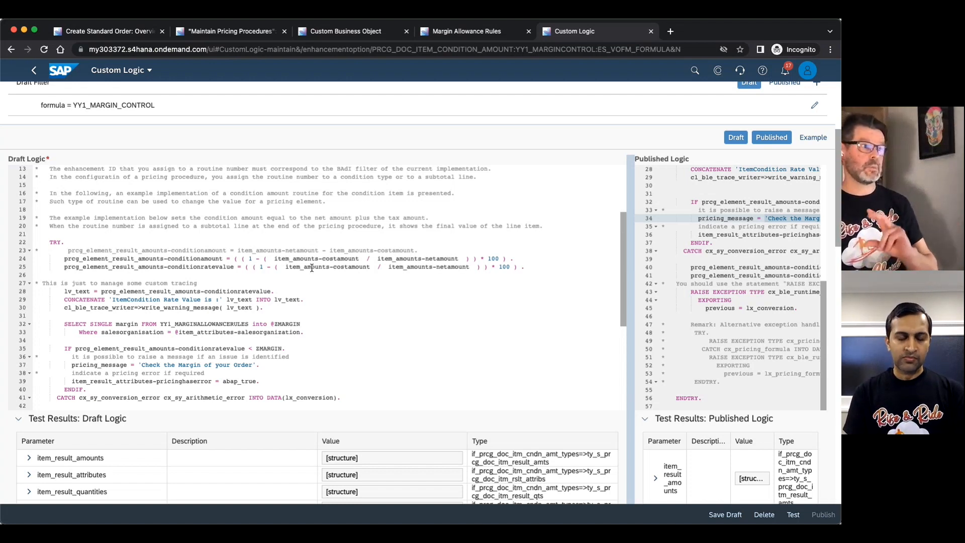
{"action": "double_click", "coordinate": [292, 299]}
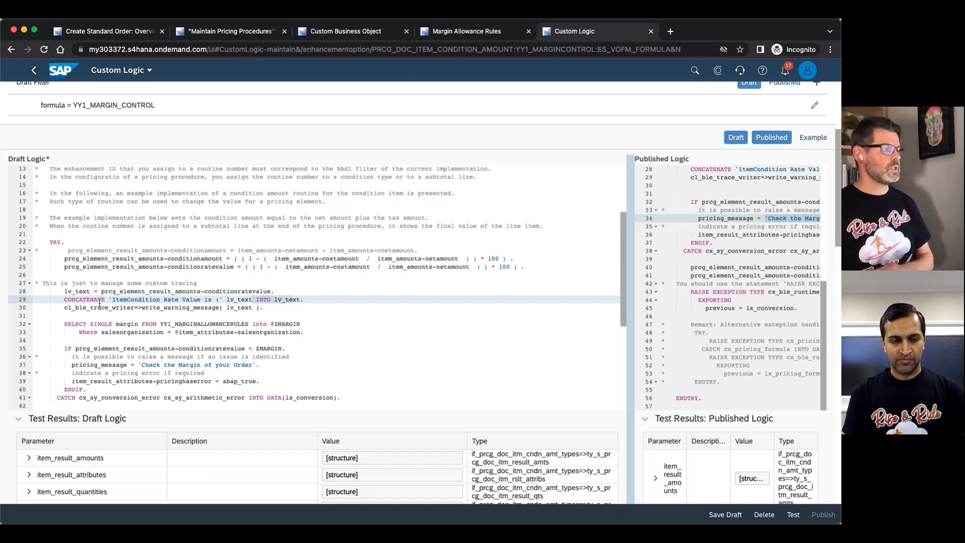
{"action": "double_click", "coordinate": [74, 324]}
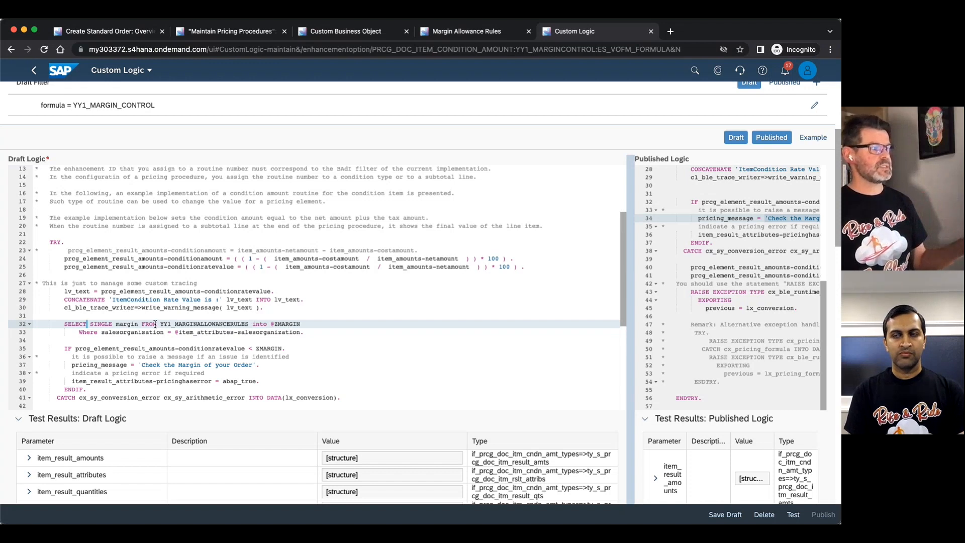
{"action": "left_click_drag", "start_coordinate": [160, 324], "coordinate": [250, 325]}
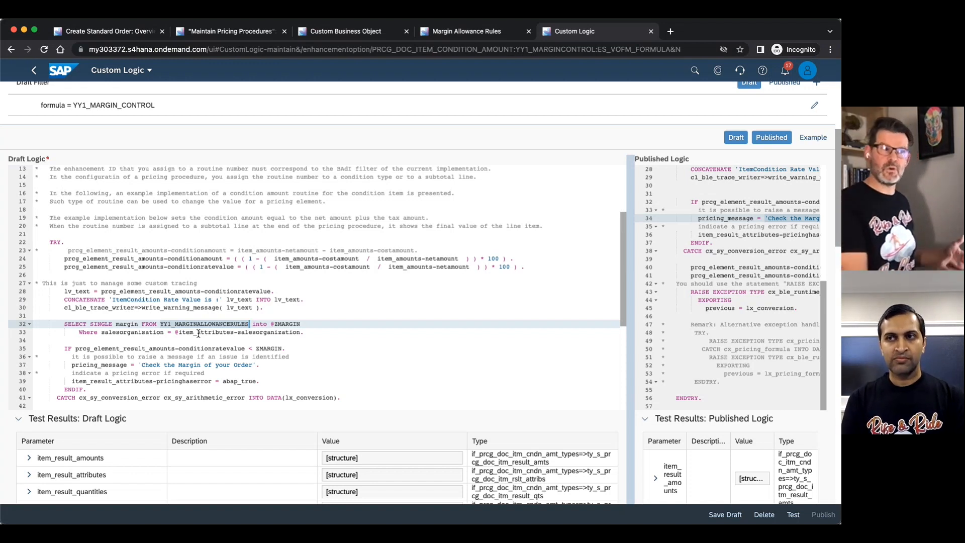
Save the Margin Control draft logic and publish it.
{"action": "scroll", "coordinate": [453, 278], "scroll_direction": "down", "scroll_amount": 1}
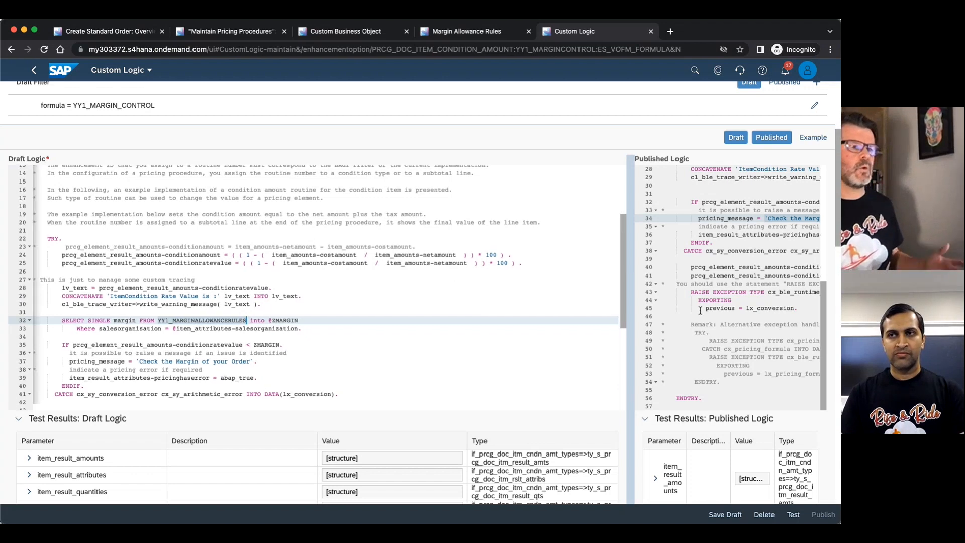
{"action": "left_click", "coordinate": [726, 515]}
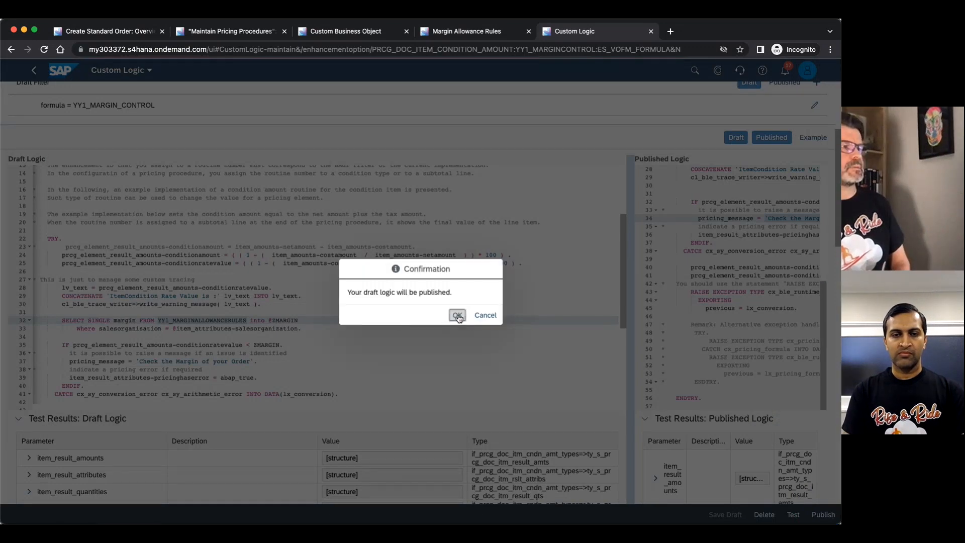
{"action": "left_click", "coordinate": [457, 316]}
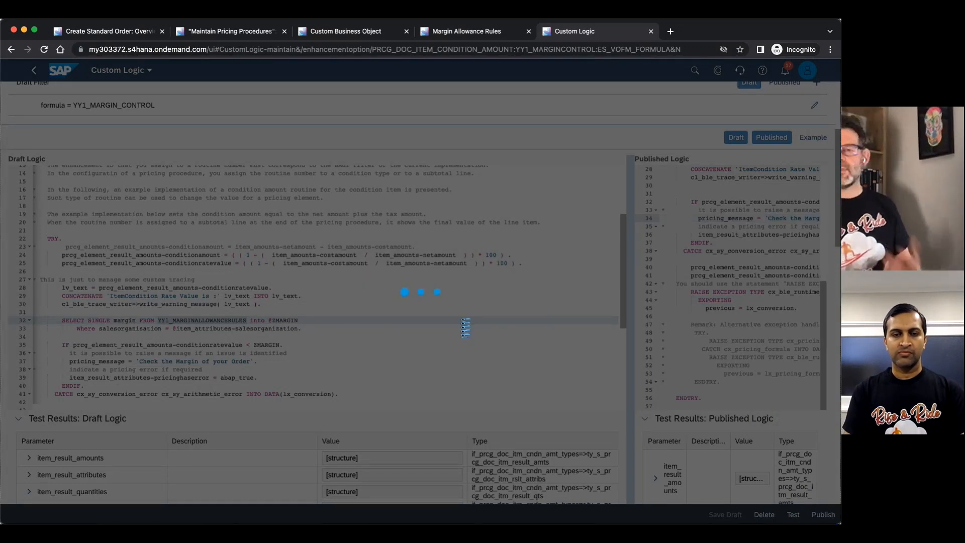